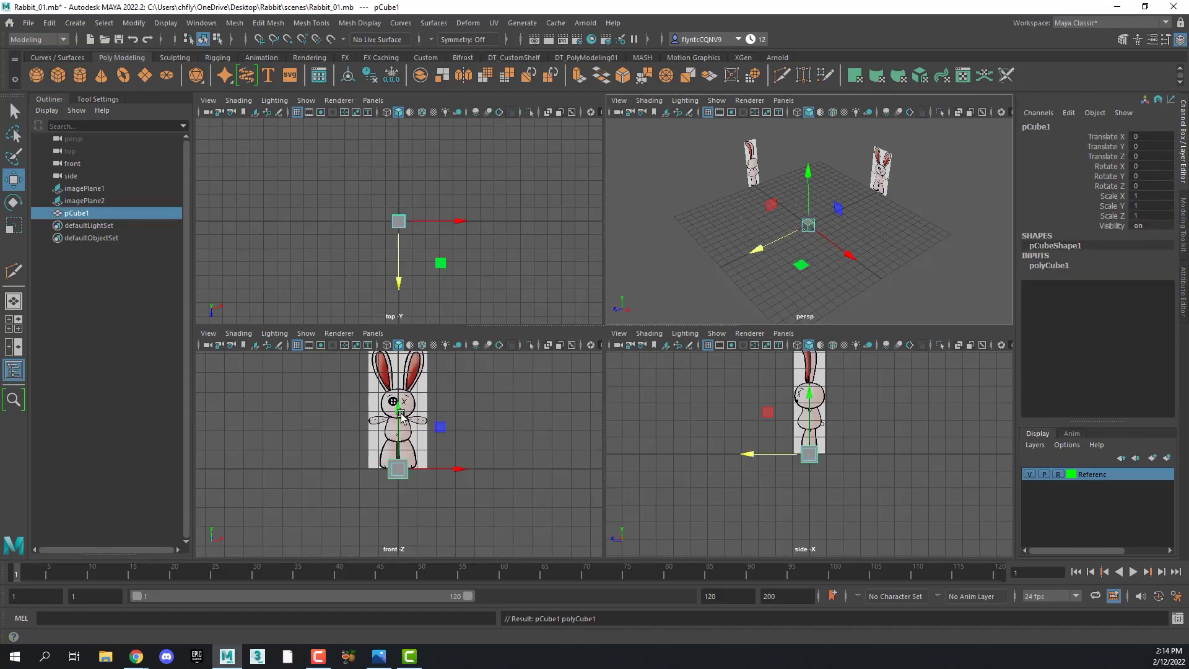
Move the cube straight up onto the rabbit's torso in the front view, to about 2.2 in Translate Y
{"action": "left_click_drag", "start_coordinate": [400, 419], "coordinate": [401, 374]}
{"action": "key", "text": "space"}
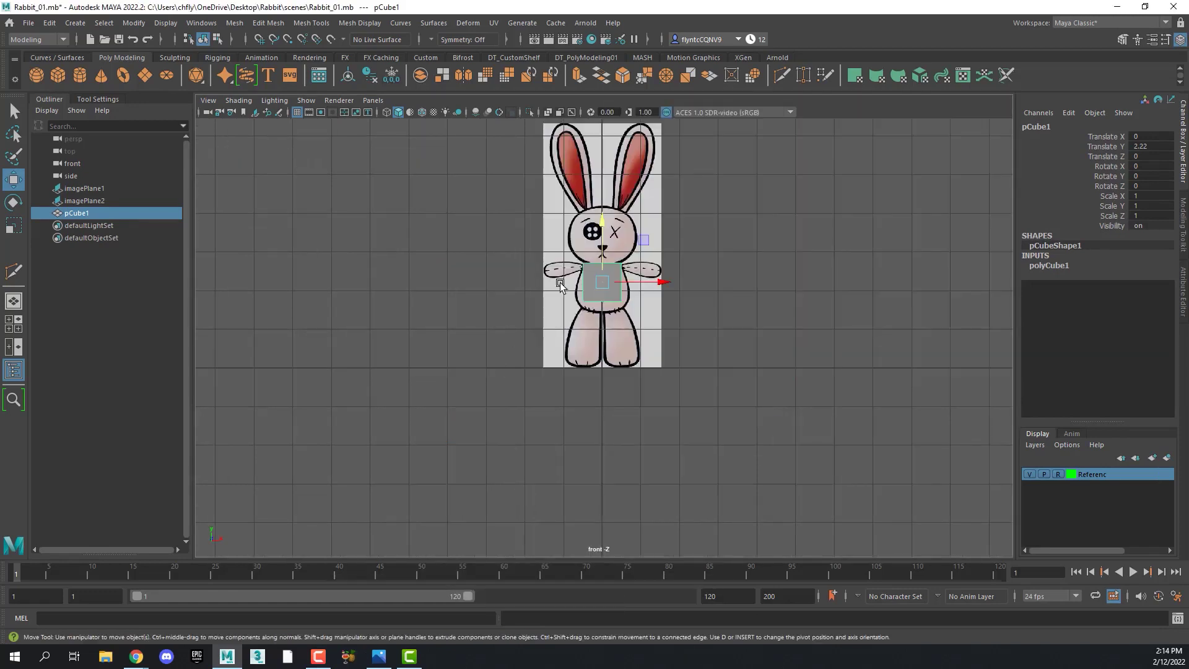
{"action": "left_click_drag", "start_coordinate": [601, 228], "coordinate": [601, 229]}
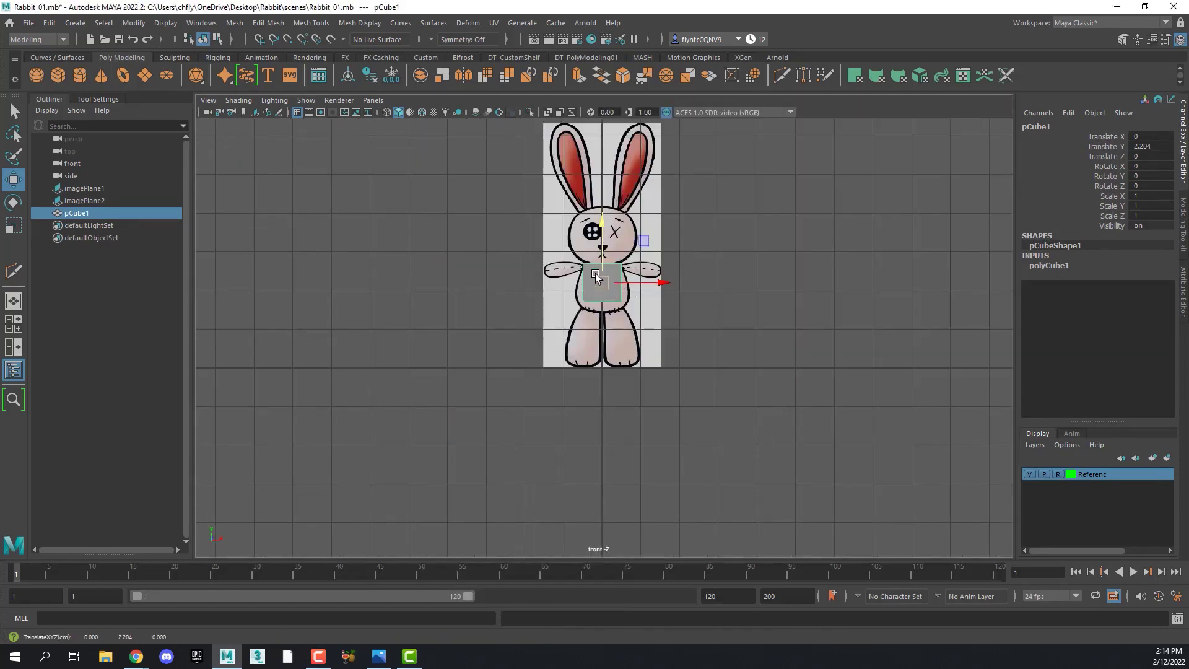
{"action": "key", "text": "space"}
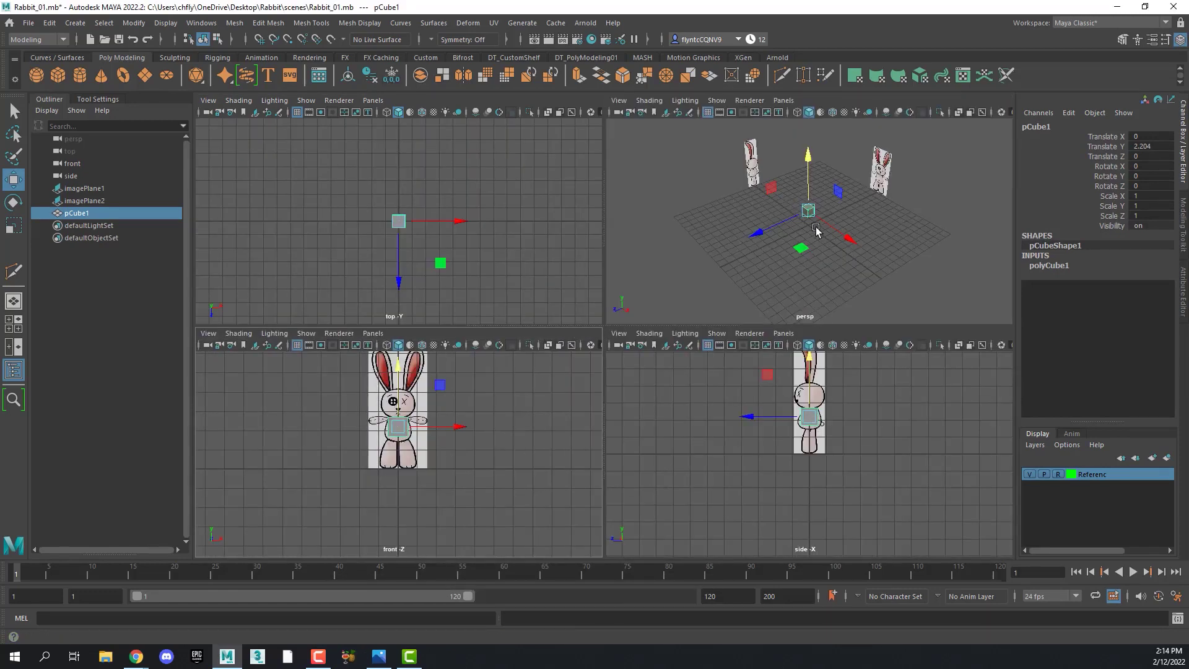
Set the cube's width subdivisions to 2 in its polyCube1 attributes
{"action": "left_click", "coordinate": [1185, 302]}
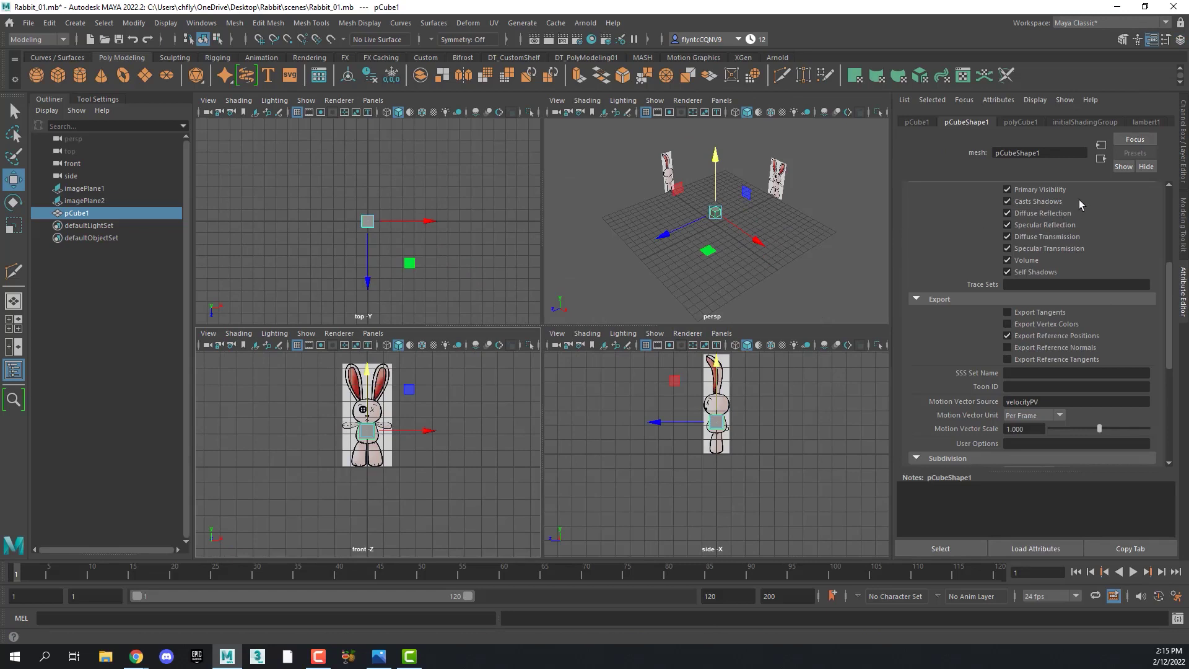
{"action": "left_click", "coordinate": [1018, 123]}
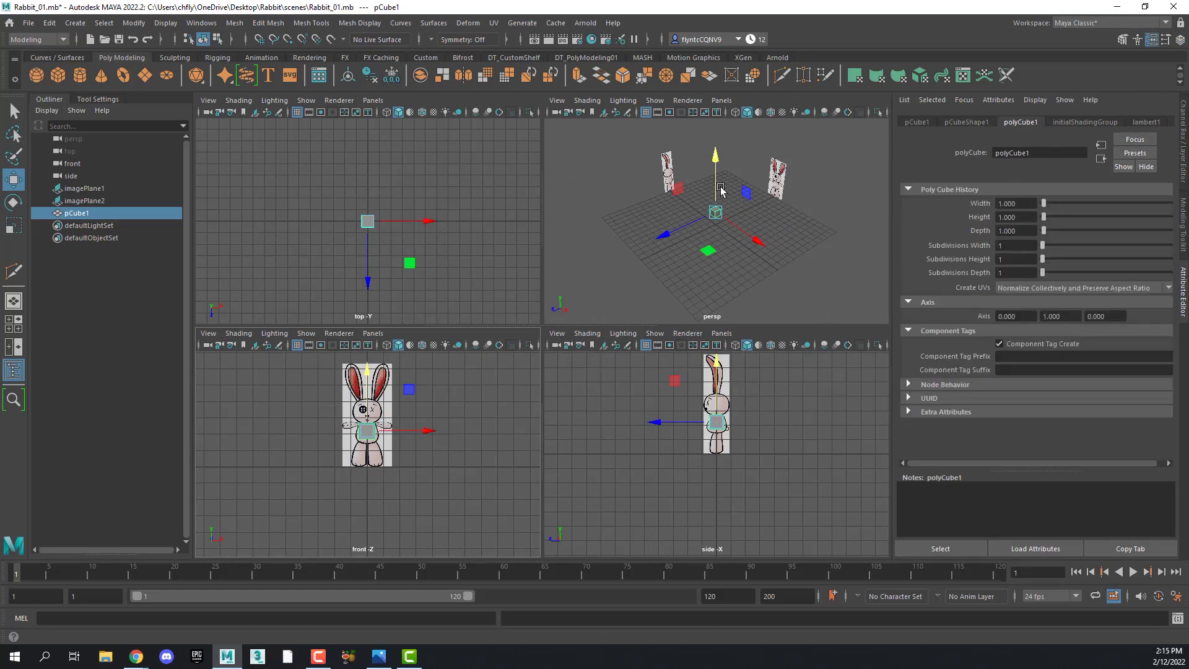
{"action": "scroll", "coordinate": [712, 218], "scroll_direction": "up", "scroll_amount": 3}
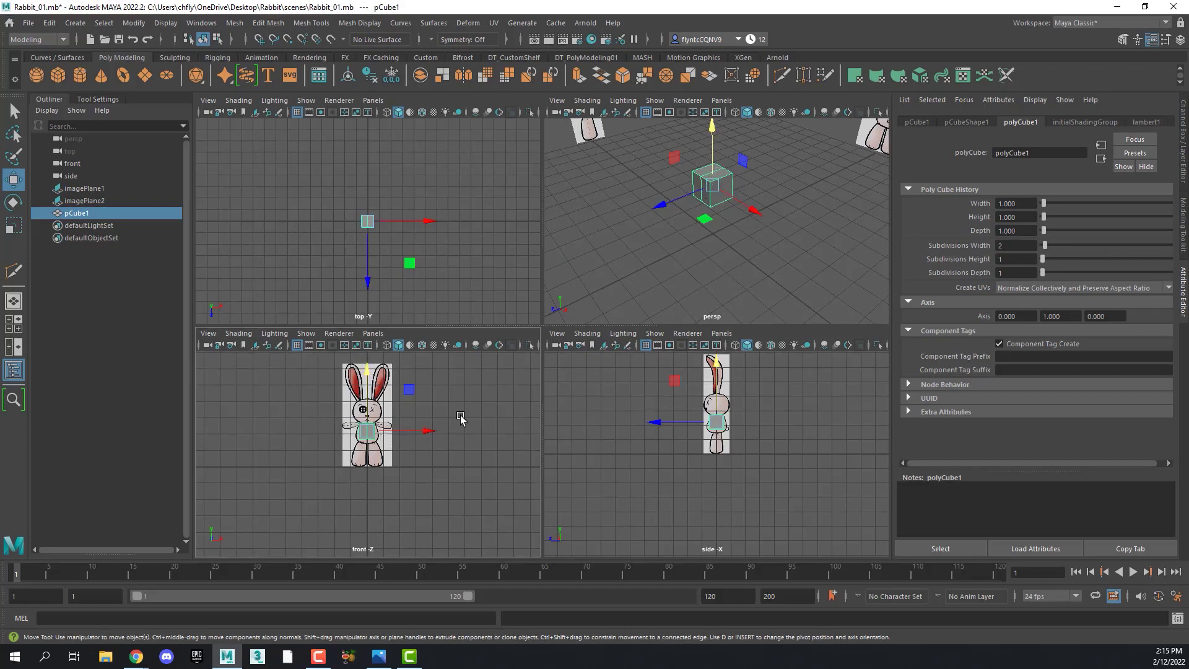
In the front view, raise the cube's bottom vertices to about Y 2.2 and scale them wider in X to meet the torso outline
{"action": "key", "text": "space"}
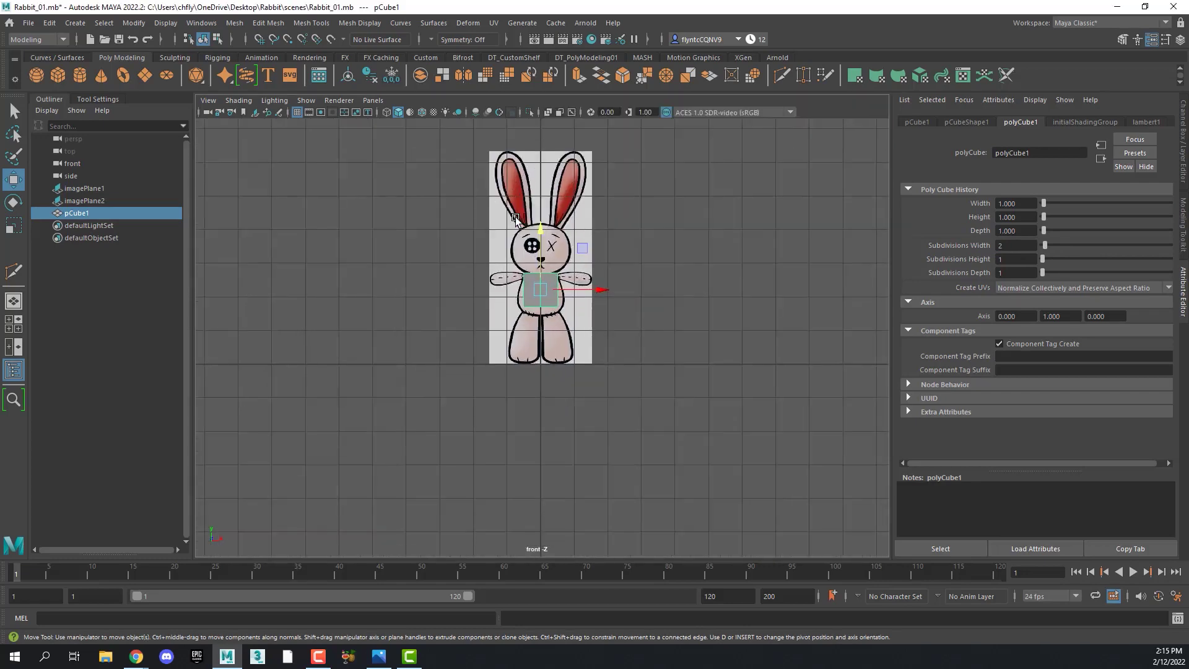
{"action": "scroll", "coordinate": [519, 216], "scroll_direction": "up", "scroll_amount": 3}
{"action": "scroll", "coordinate": [600, 280], "scroll_direction": "up", "scroll_amount": 2}
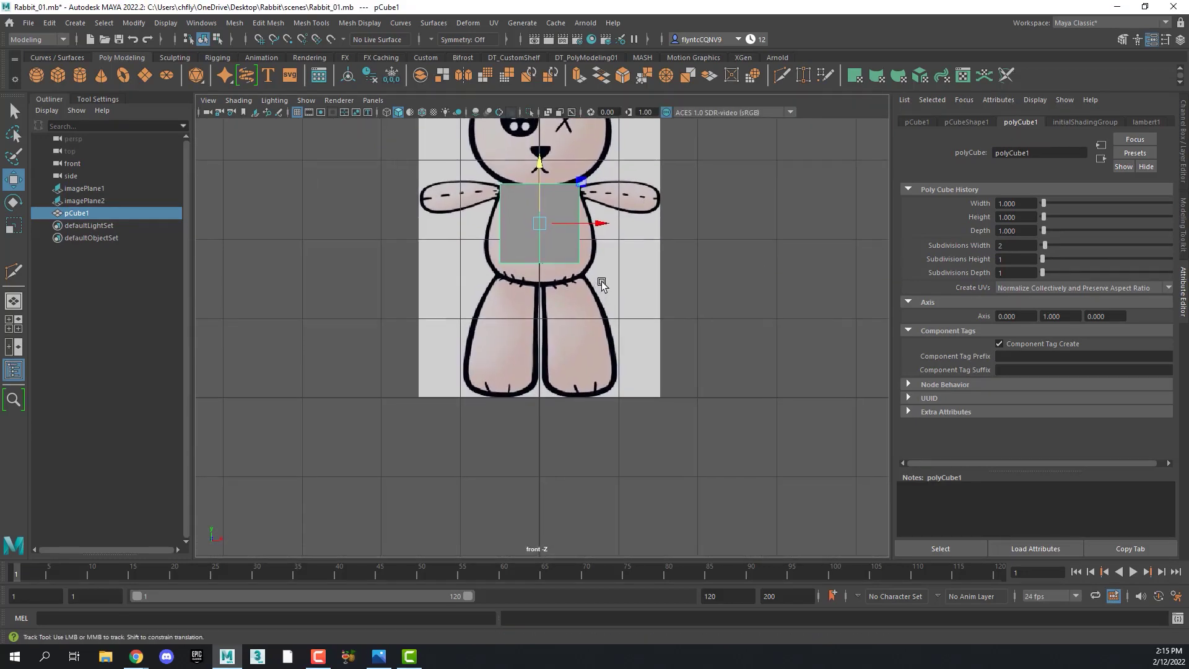
{"action": "middle_click_drag", "start_coordinate": [601, 282], "coordinate": [627, 400], "text": "alt"}
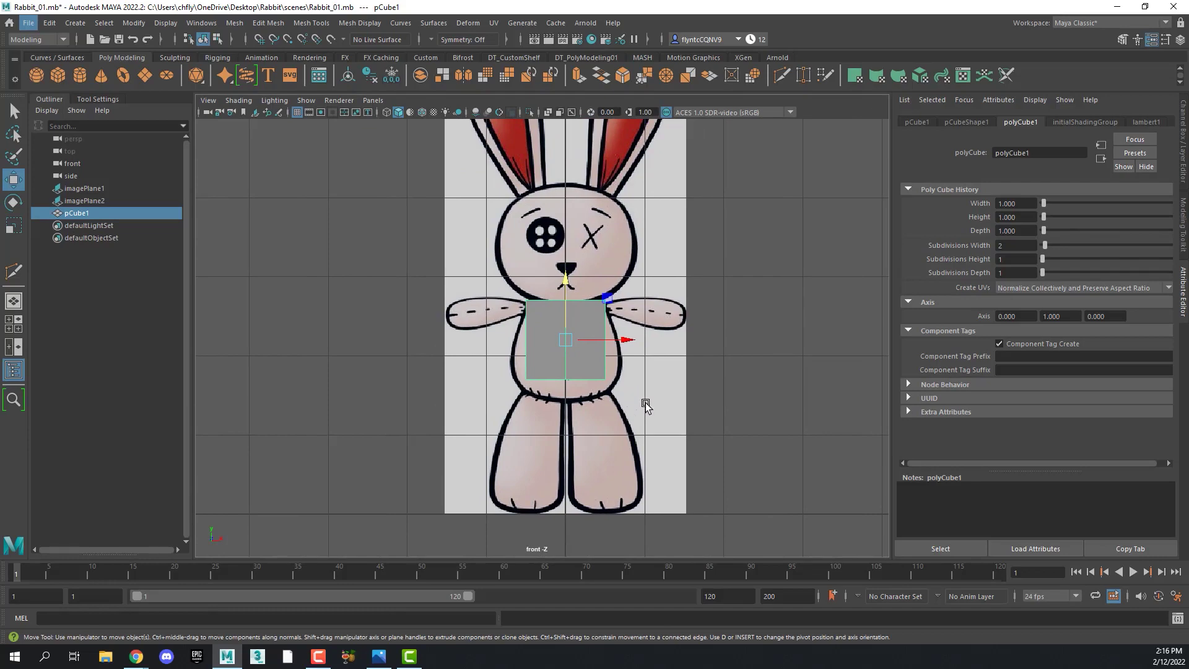
{"action": "scroll", "coordinate": [626, 385], "scroll_direction": "down", "scroll_amount": 4}
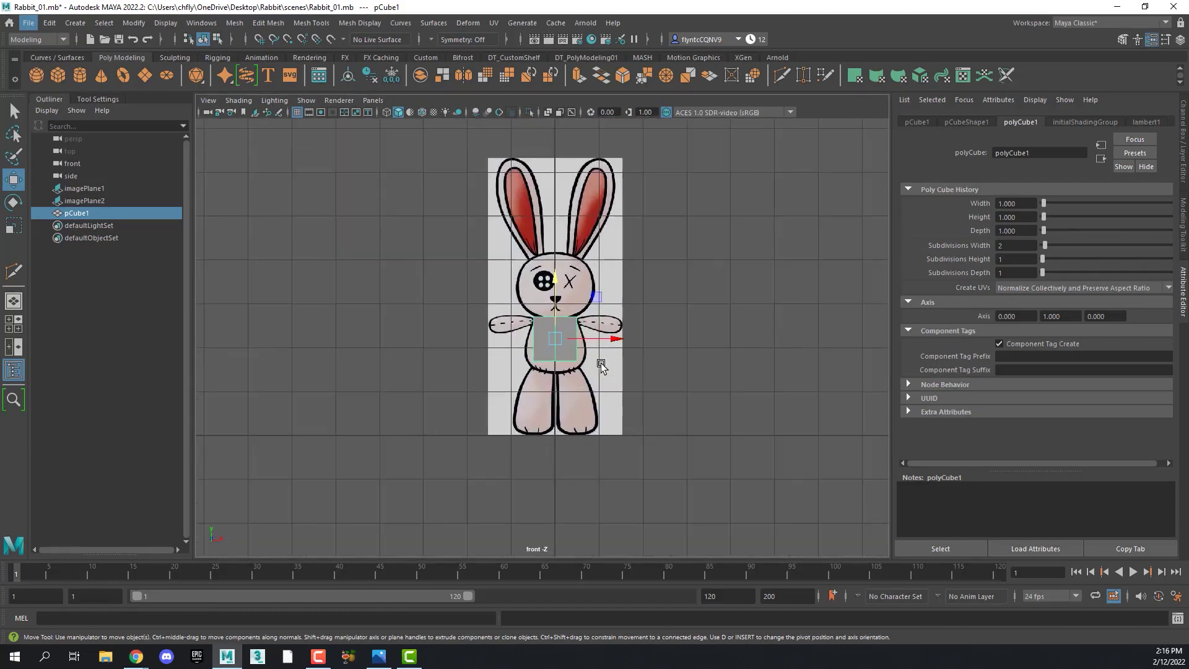
{"action": "scroll", "coordinate": [602, 365], "scroll_direction": "up", "scroll_amount": 6}
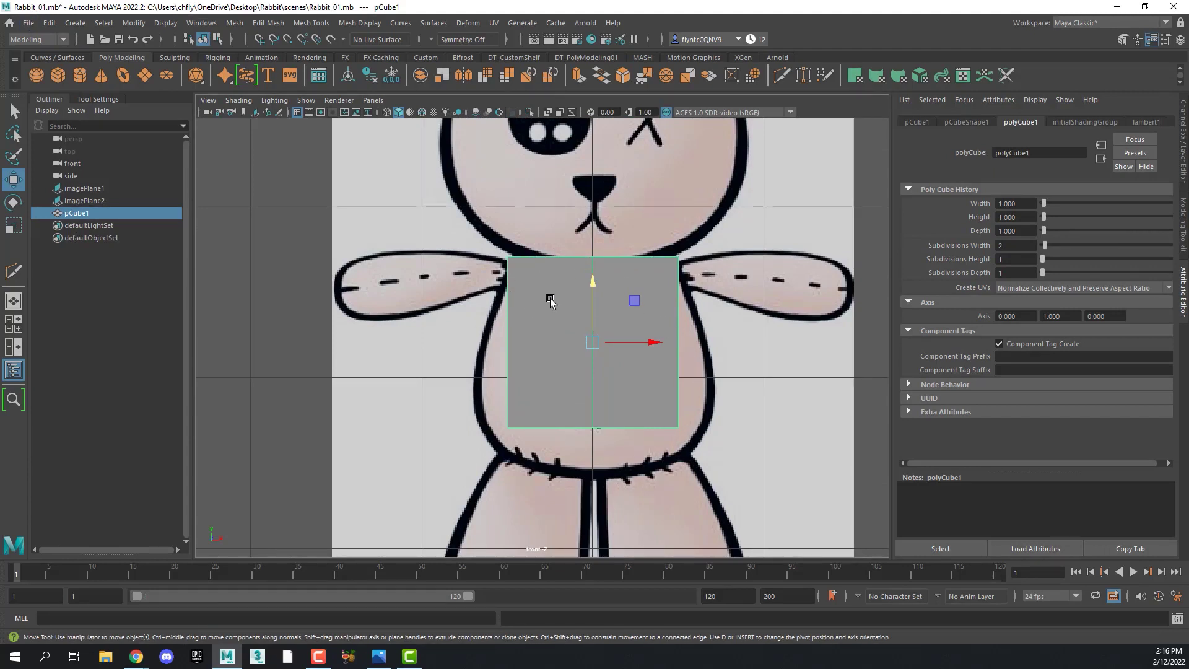
{"action": "right_click_drag", "start_coordinate": [551, 299], "coordinate": [519, 299]}
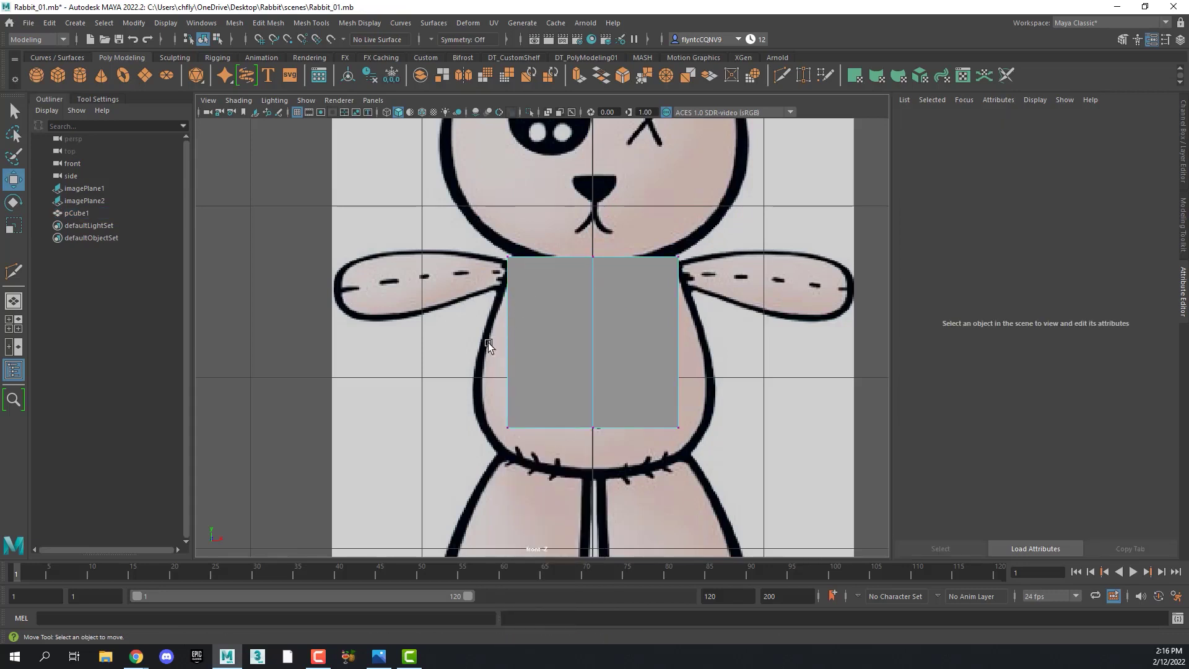
{"action": "left_click_drag", "start_coordinate": [475, 358], "coordinate": [726, 456]}
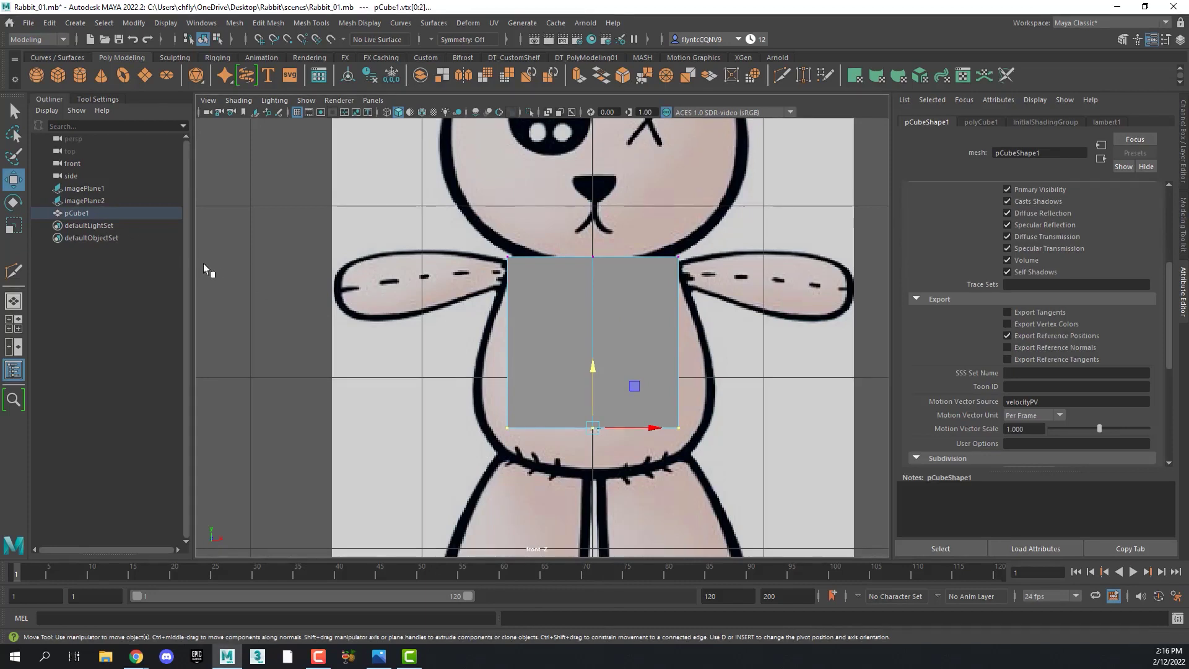
{"action": "left_click_drag", "start_coordinate": [592, 372], "coordinate": [593, 296]}
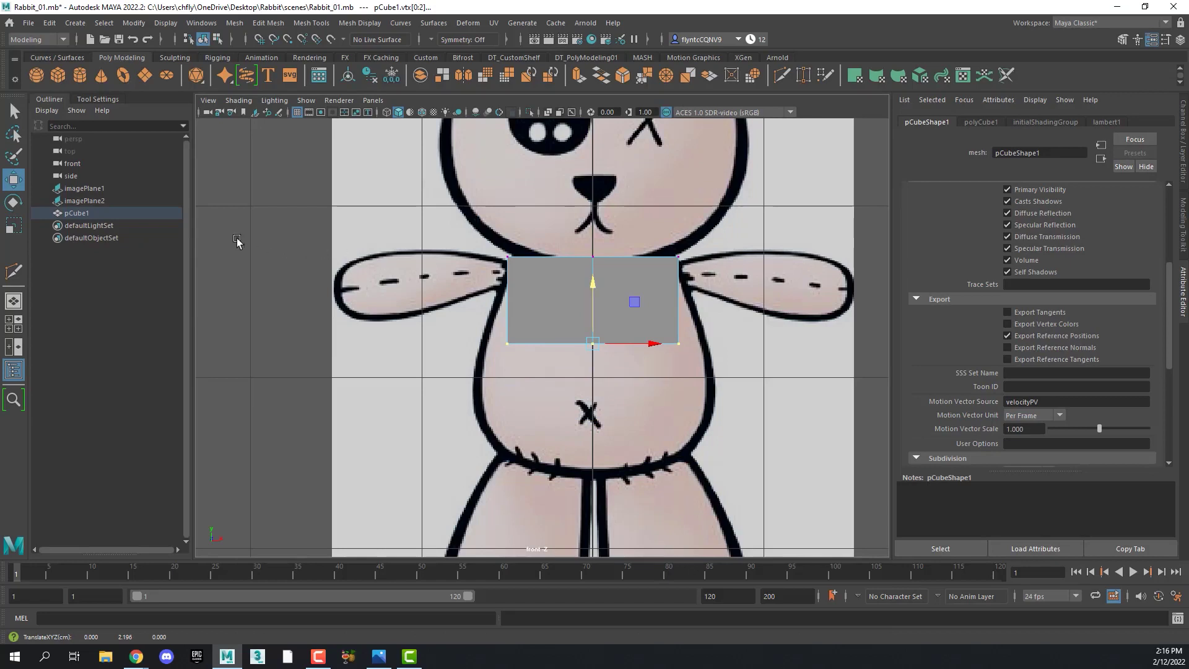
{"action": "left_click", "coordinate": [17, 228]}
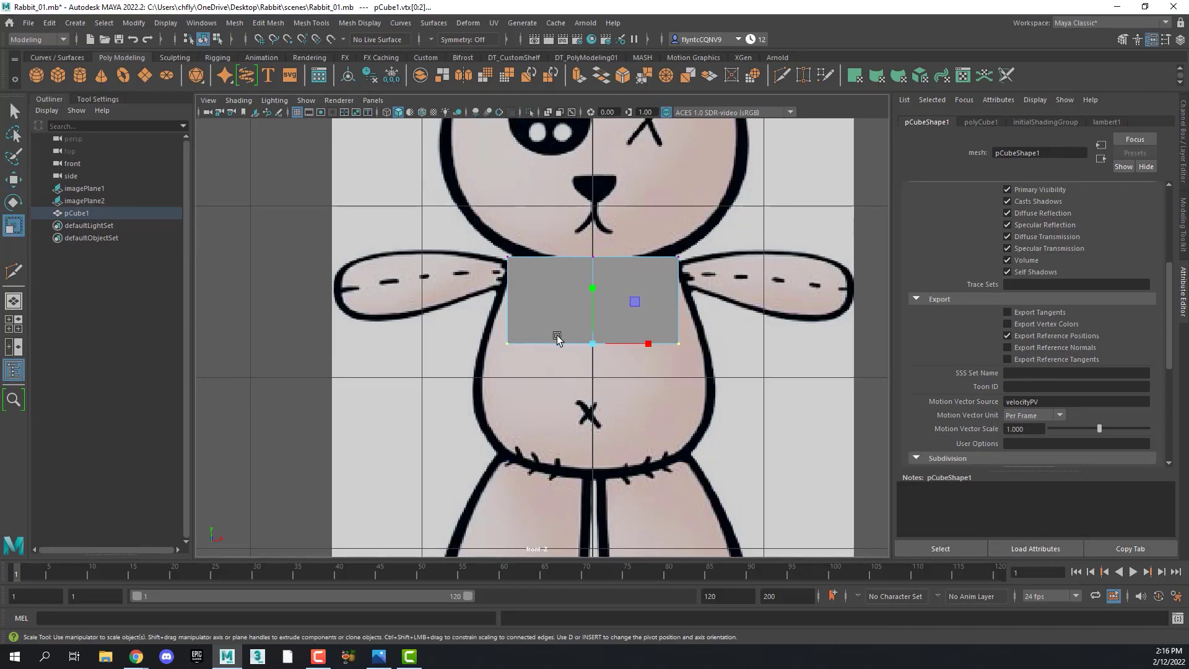
{"action": "left_click_drag", "start_coordinate": [648, 344], "coordinate": [665, 344]}
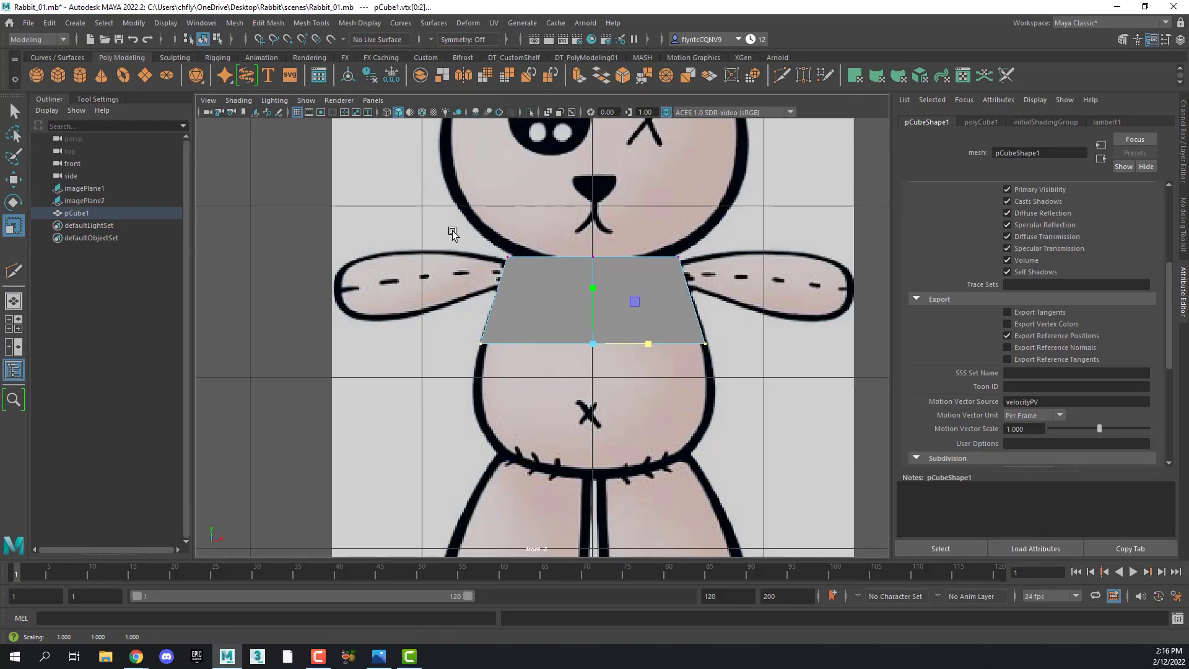
Lower the cube's top vertices to about Y 2.5, just below the arms, and scale them wider in X to the torso outline
{"action": "left_click_drag", "start_coordinate": [483, 245], "coordinate": [687, 286]}
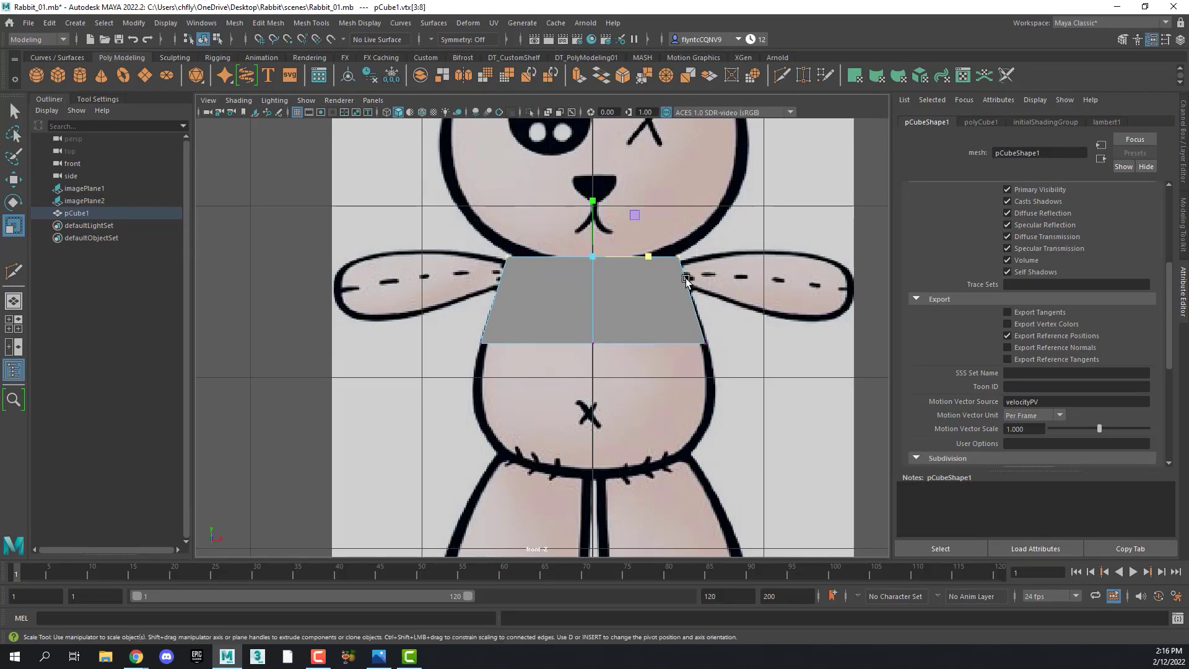
{"action": "key", "text": "w"}
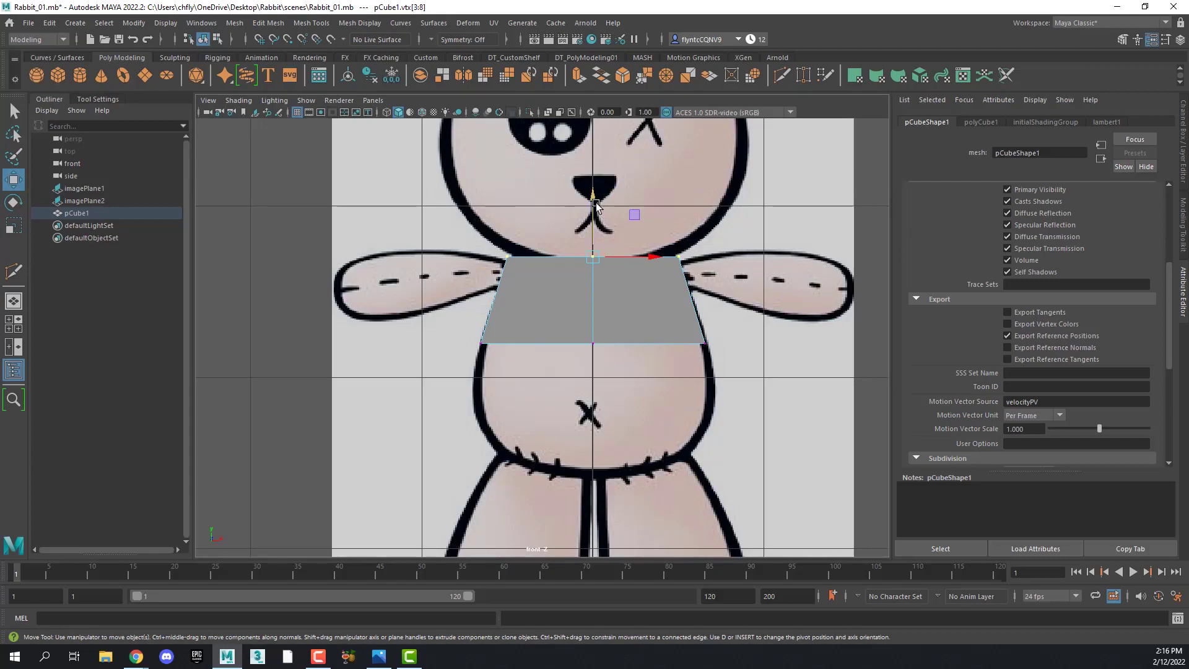
{"action": "left_click_drag", "start_coordinate": [592, 202], "coordinate": [592, 235]}
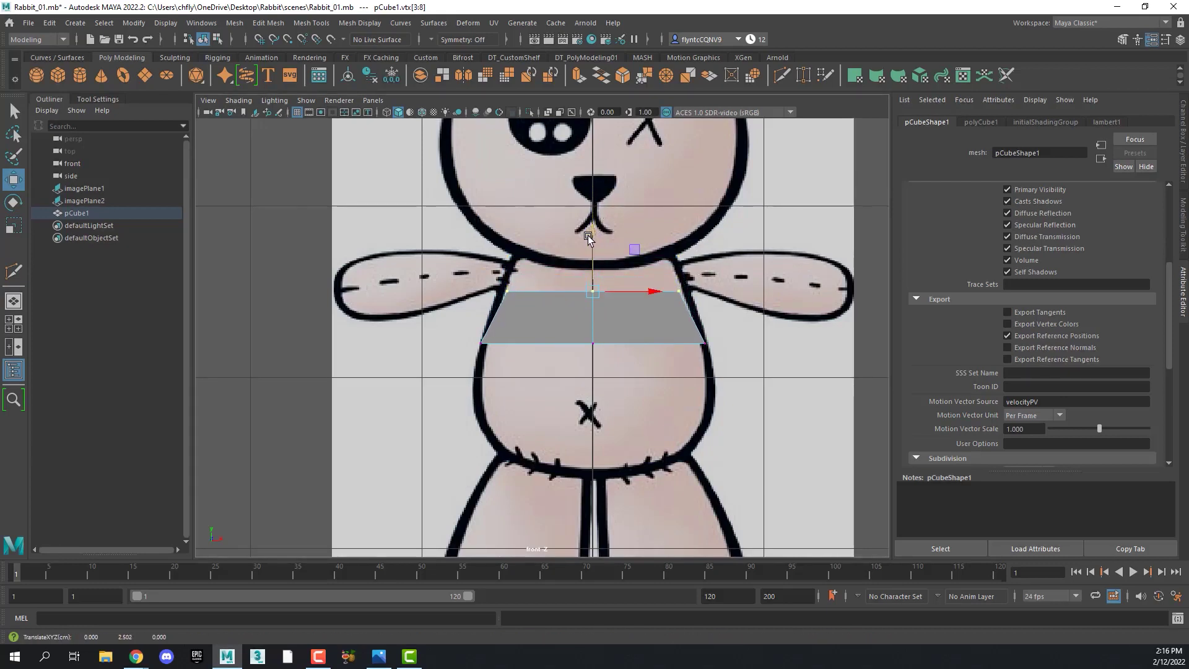
{"action": "left_click", "coordinate": [14, 225]}
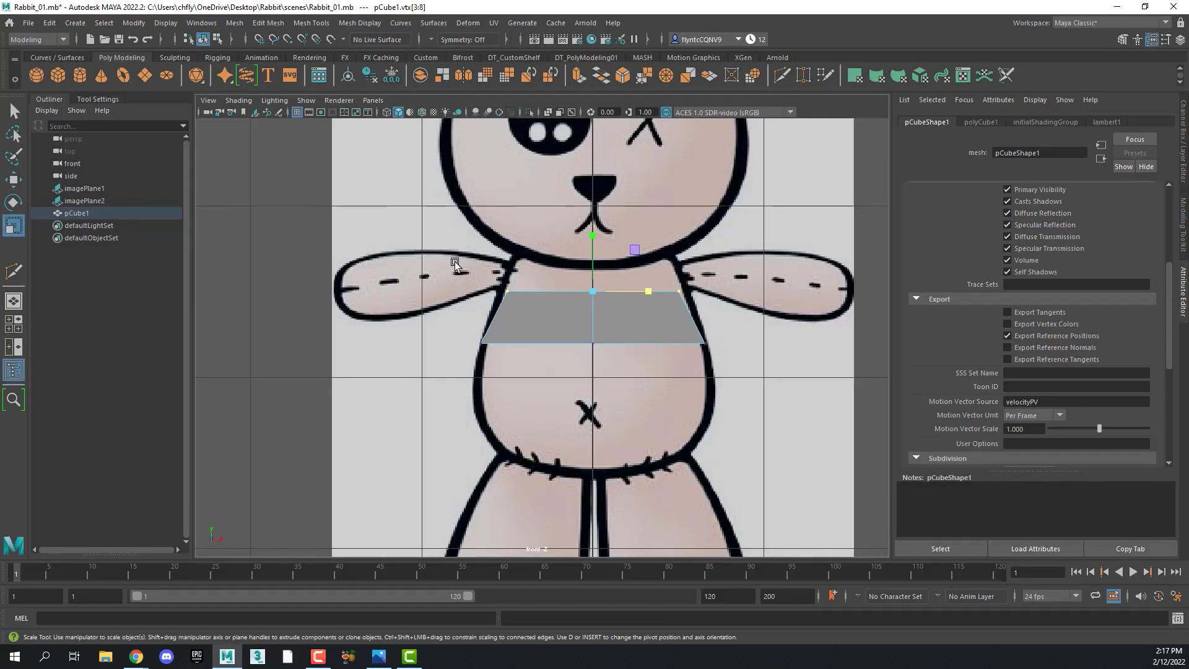
{"action": "left_click_drag", "start_coordinate": [618, 296], "coordinate": [649, 295]}
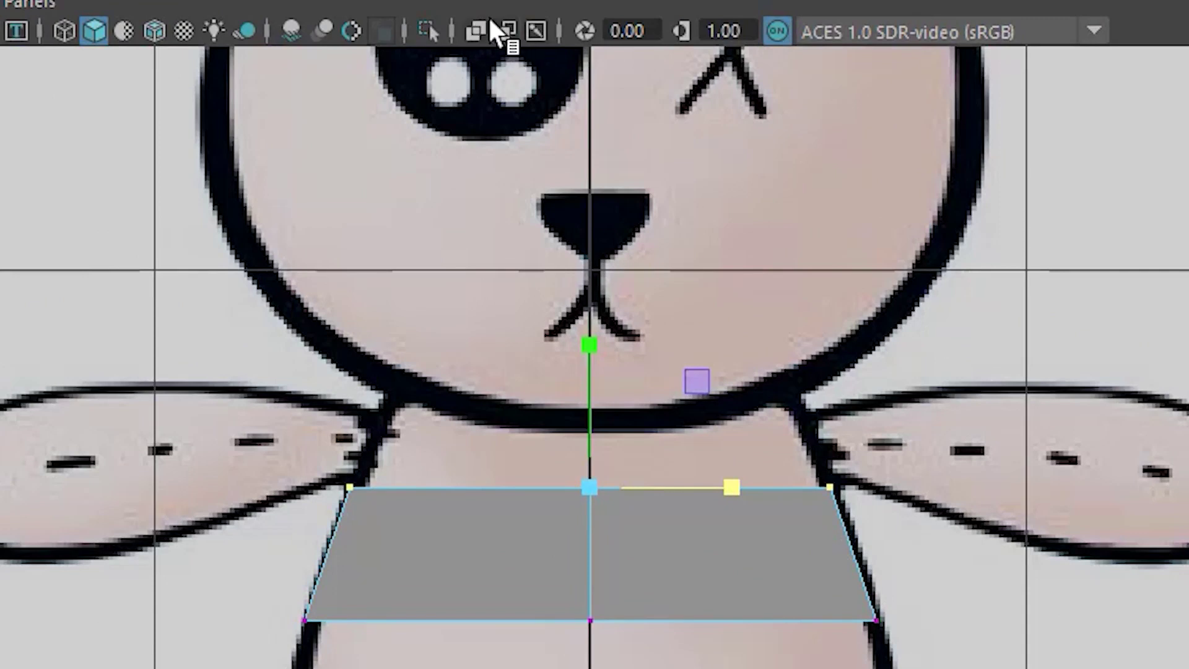
{"action": "left_click", "coordinate": [478, 29]}
{"action": "left_click", "coordinate": [478, 29]}
{"action": "left_click", "coordinate": [478, 29]}
{"action": "left_click", "coordinate": [477, 29]}
{"action": "left_click", "coordinate": [477, 29]}
{"action": "left_click", "coordinate": [478, 29]}
{"action": "left_click", "coordinate": [477, 29]}
{"action": "left_click", "coordinate": [477, 29]}
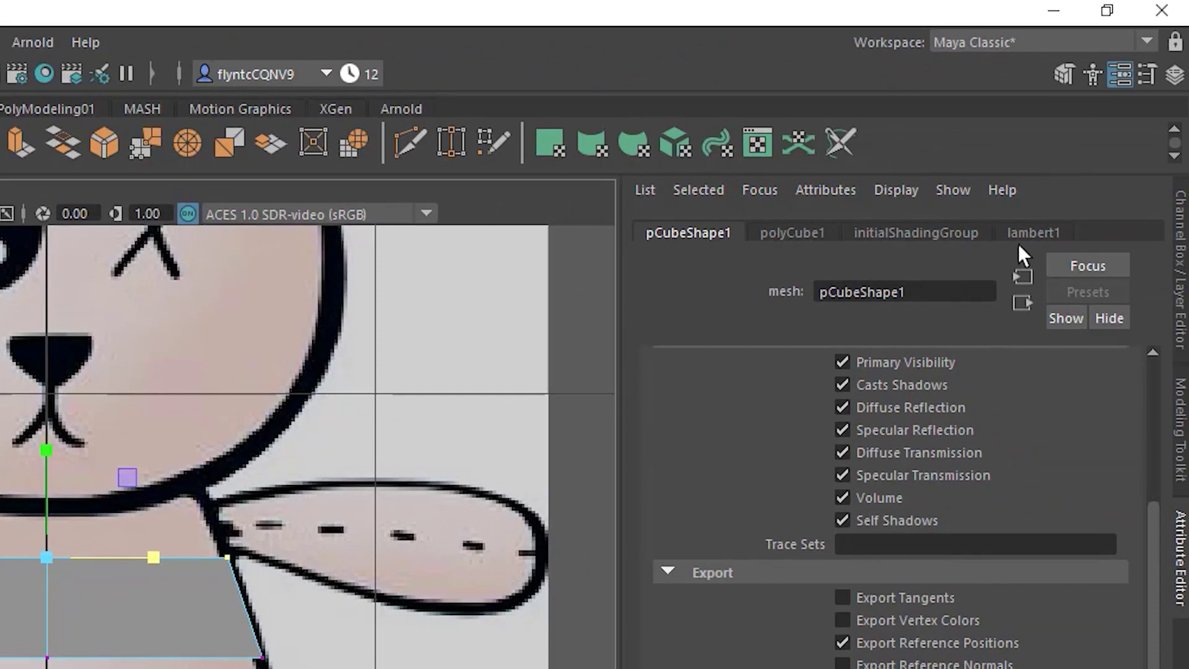
Make the lambert1 material mostly transparent and set its color to blue so the reference shows through the cube
{"action": "left_click", "coordinate": [1035, 234]}
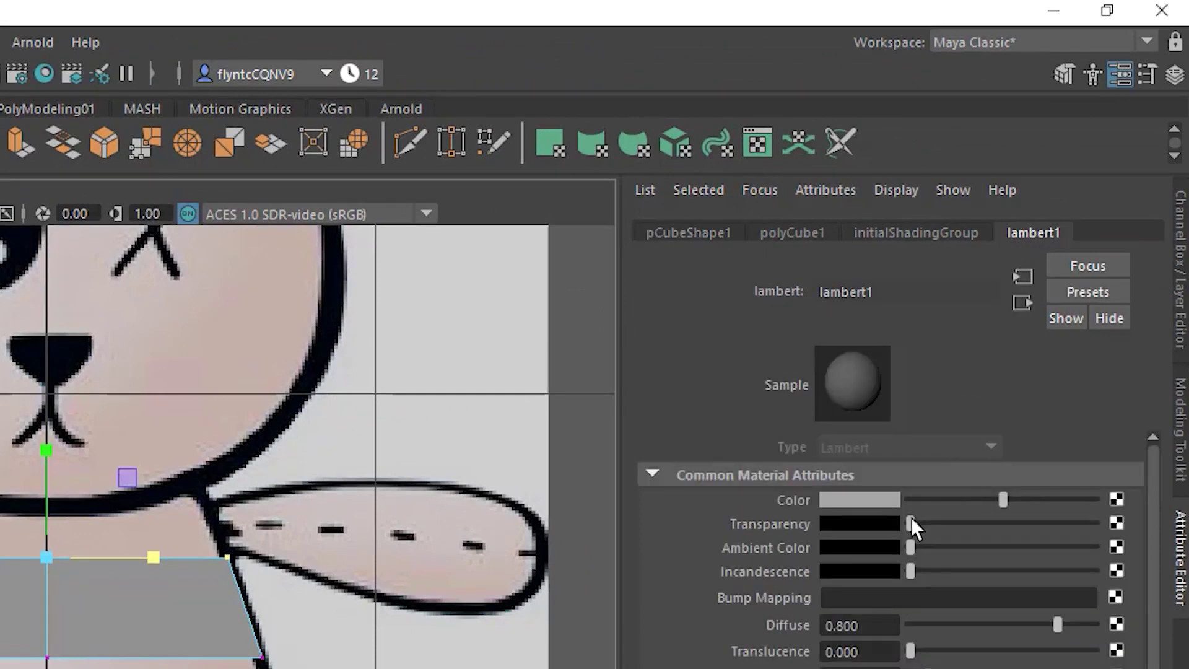
{"action": "left_click_drag", "start_coordinate": [912, 518], "coordinate": [998, 534]}
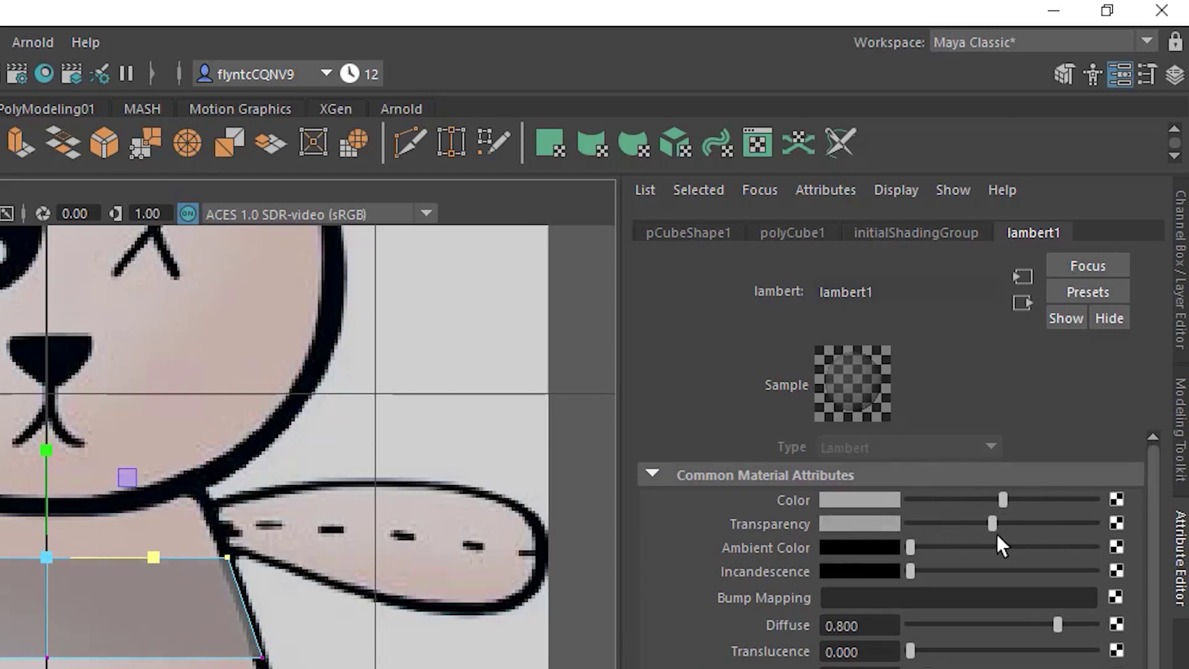
{"action": "left_click", "coordinate": [875, 497]}
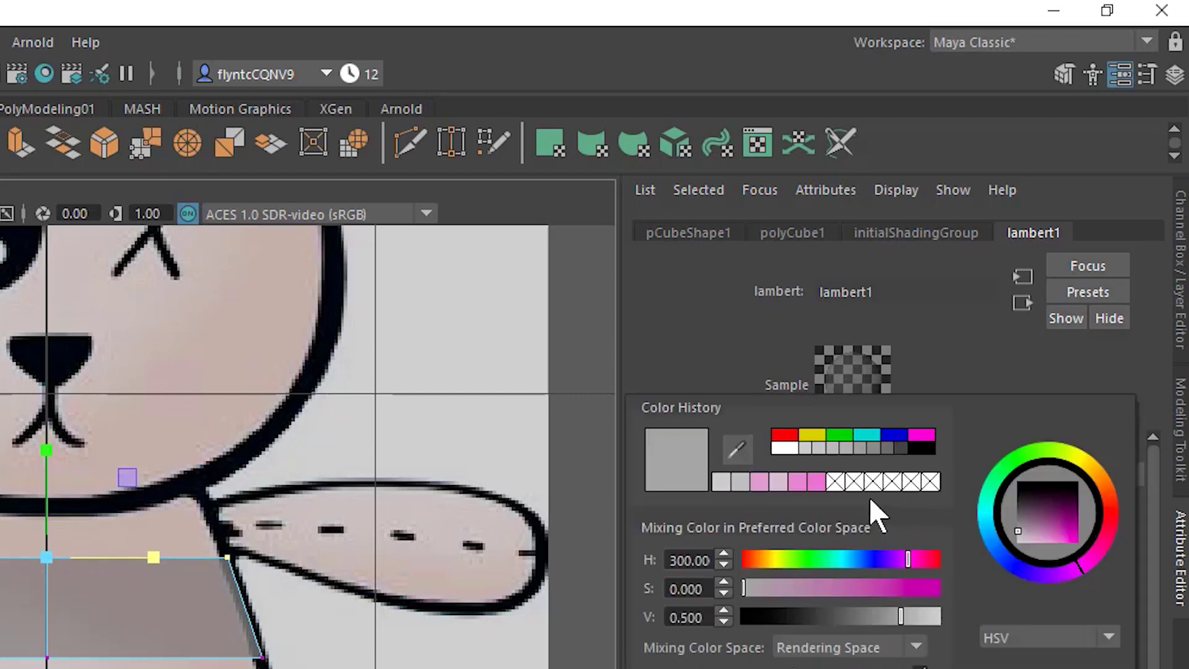
{"action": "left_click", "coordinate": [859, 499]}
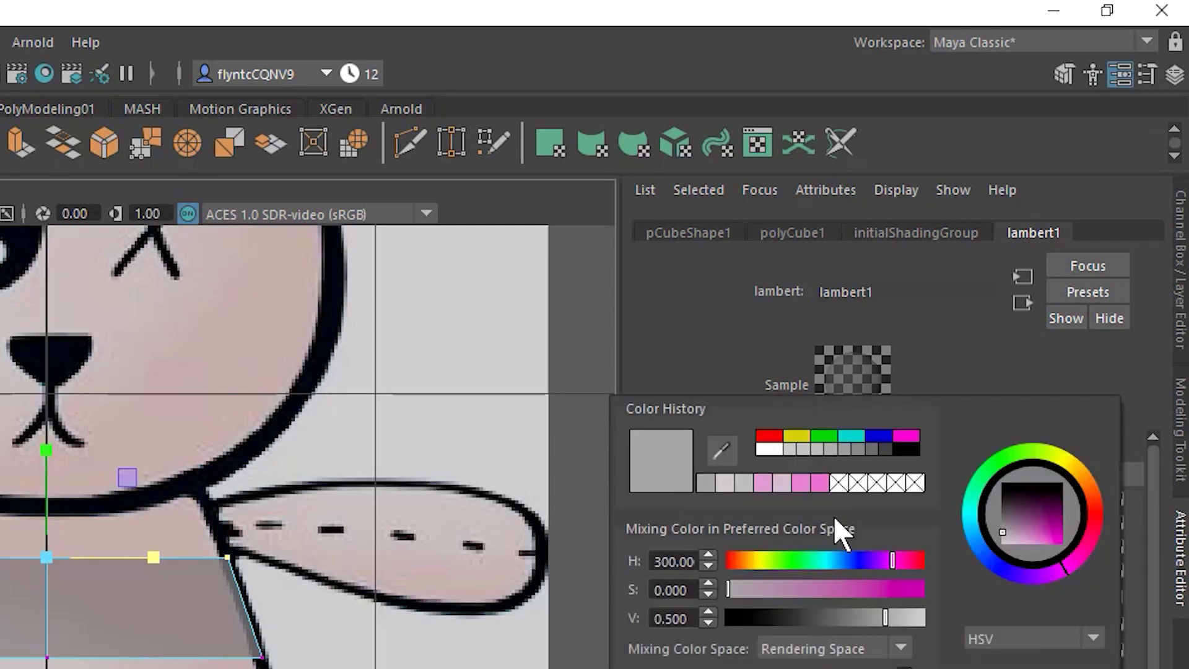
{"action": "left_click", "coordinate": [873, 435]}
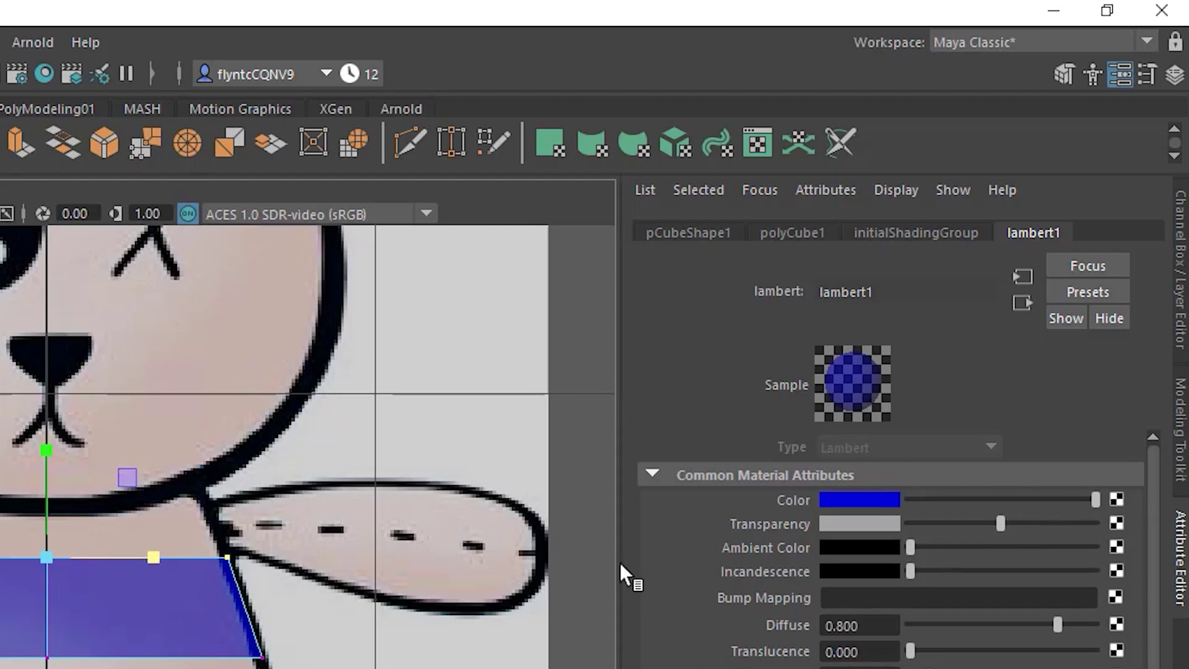
{"action": "left_click_drag", "start_coordinate": [1002, 521], "coordinate": [1027, 522]}
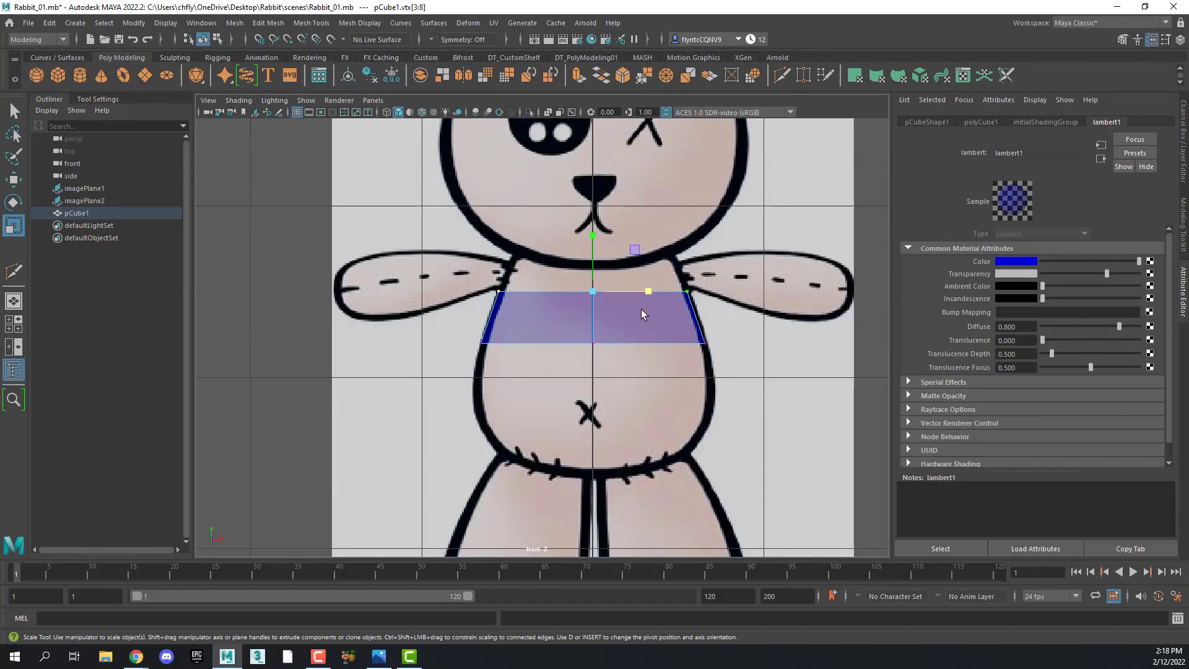
In the side view, move the cube's upper front vertices inward along Z to meet the rabbit's chest outline
{"action": "key", "text": "space"}
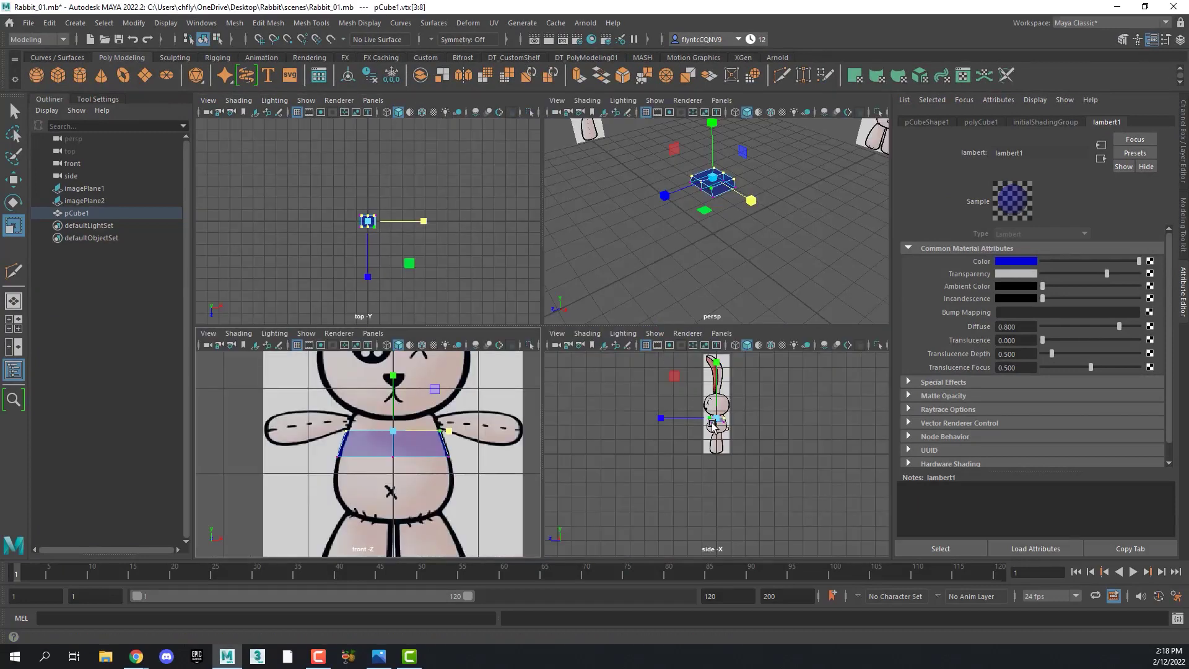
{"action": "key", "text": "space"}
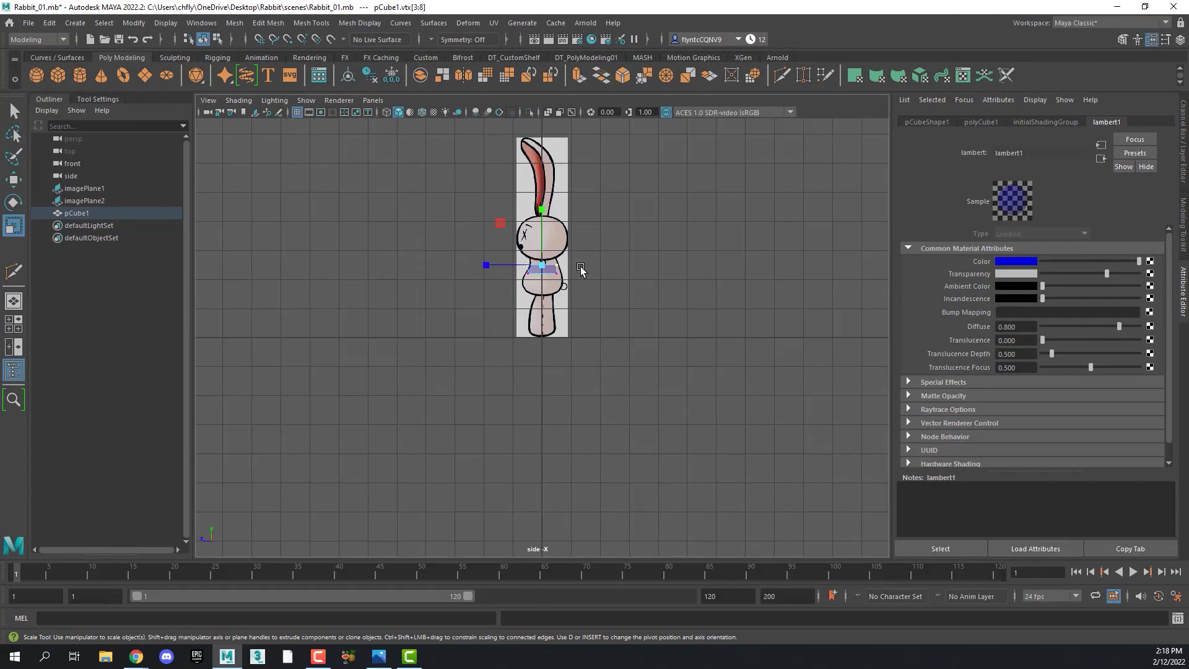
{"action": "scroll", "coordinate": [566, 291], "scroll_direction": "up", "scroll_amount": 8}
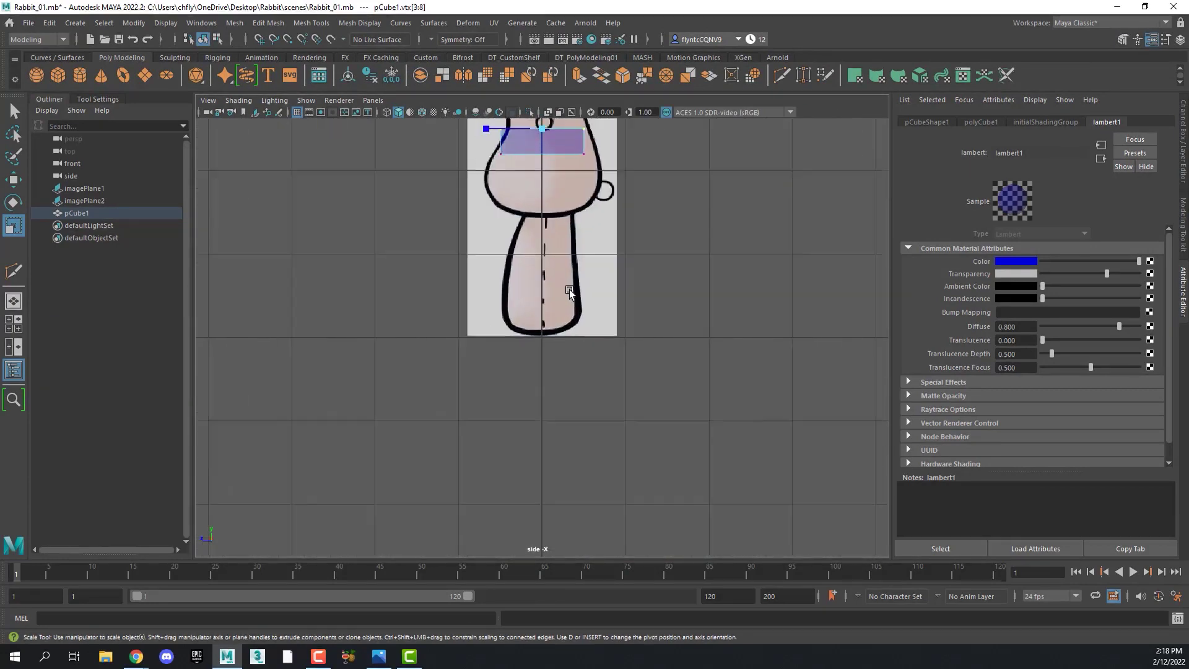
{"action": "middle_click_drag", "start_coordinate": [550, 258], "coordinate": [545, 324], "text": "alt"}
{"action": "scroll", "coordinate": [544, 334], "scroll_direction": "up", "scroll_amount": 1}
{"action": "scroll", "coordinate": [544, 335], "scroll_direction": "up", "scroll_amount": 3}
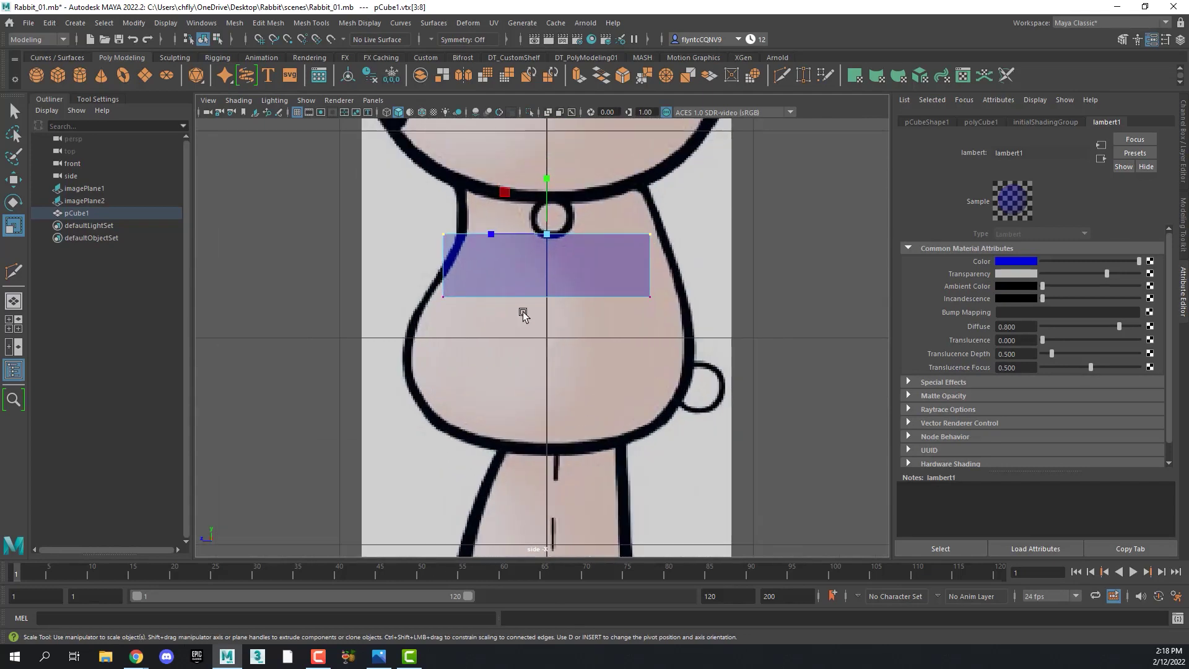
{"action": "mouse_move", "coordinate": [433, 228]}
{"action": "left_mouse_down"}
{"action": "mouse_move", "coordinate": [475, 248]}
{"action": "mouse_move", "coordinate": [425, 224]}
{"action": "left_mouse_up"}
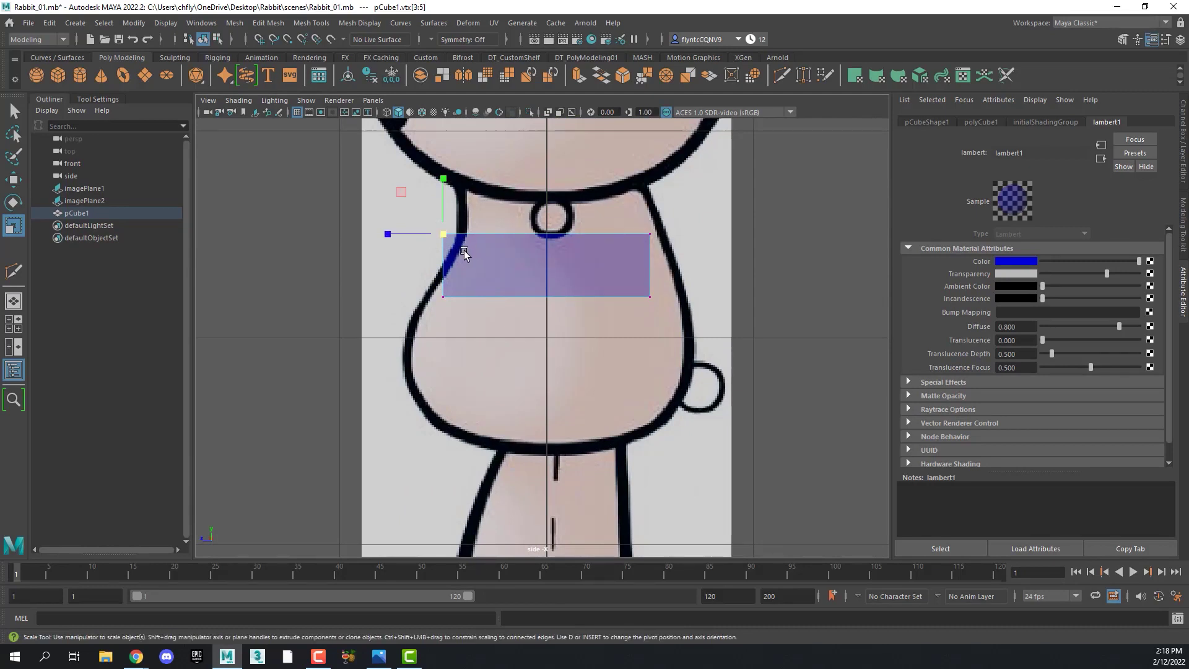
{"action": "key", "text": "w"}
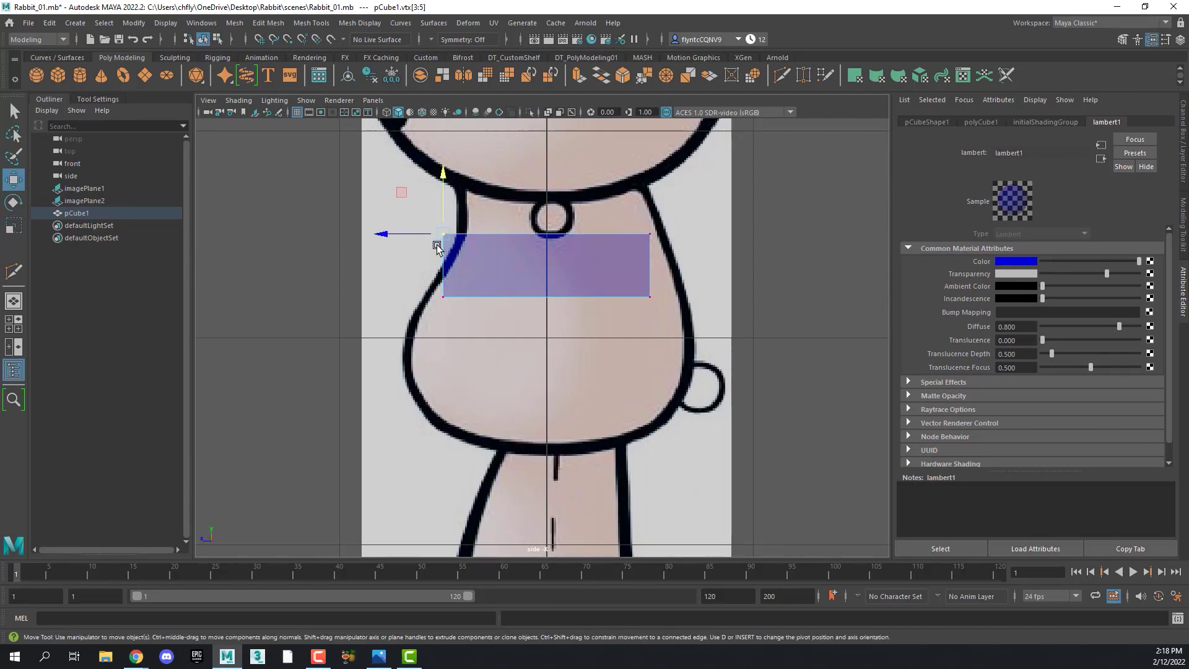
{"action": "left_click_drag", "start_coordinate": [397, 235], "coordinate": [425, 238]}
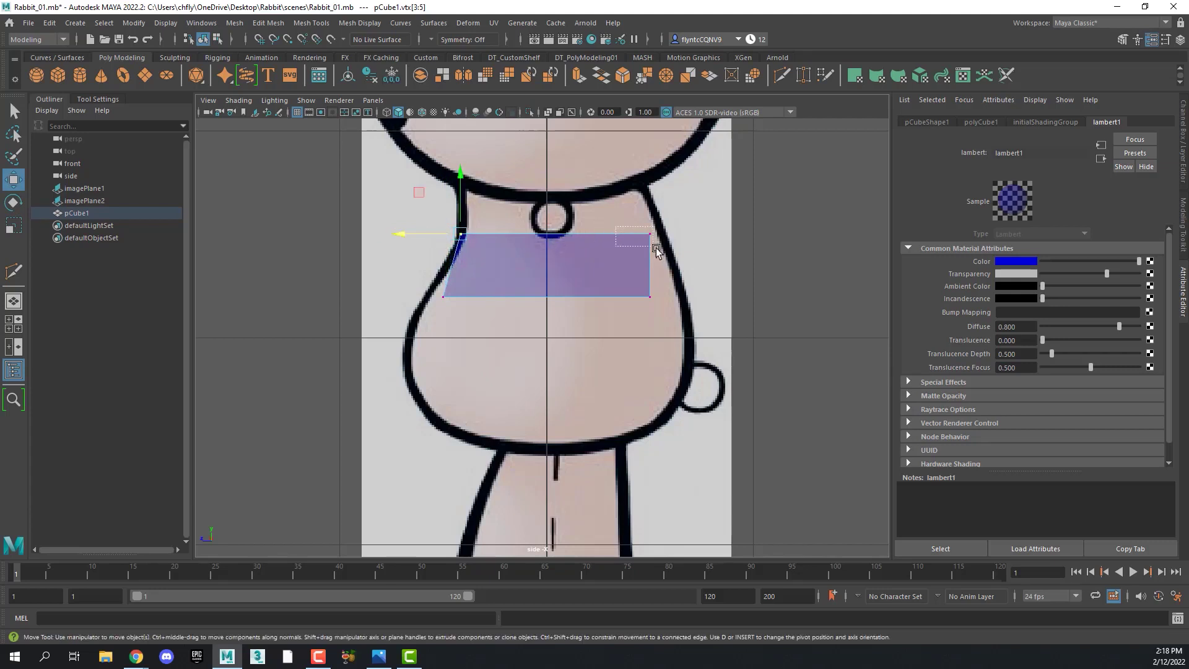
In the side view, move the cube's upper back, lower back and lower front vertices outward along Z to meet the torso outline
{"action": "left_click_drag", "start_coordinate": [645, 230], "coordinate": [677, 262]}
{"action": "left_click_drag", "start_coordinate": [618, 235], "coordinate": [631, 240]}
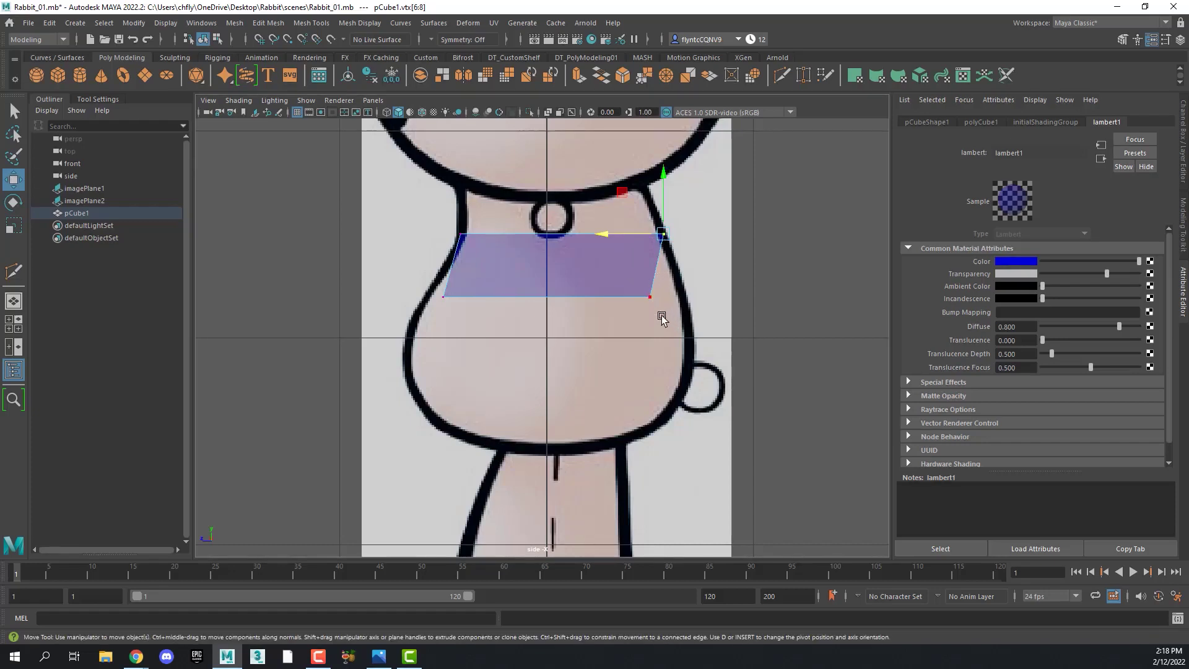
{"action": "mouse_move", "coordinate": [661, 316]}
{"action": "left_mouse_down"}
{"action": "mouse_move", "coordinate": [638, 287]}
{"action": "mouse_move", "coordinate": [626, 300]}
{"action": "mouse_move", "coordinate": [643, 301]}
{"action": "left_mouse_up"}
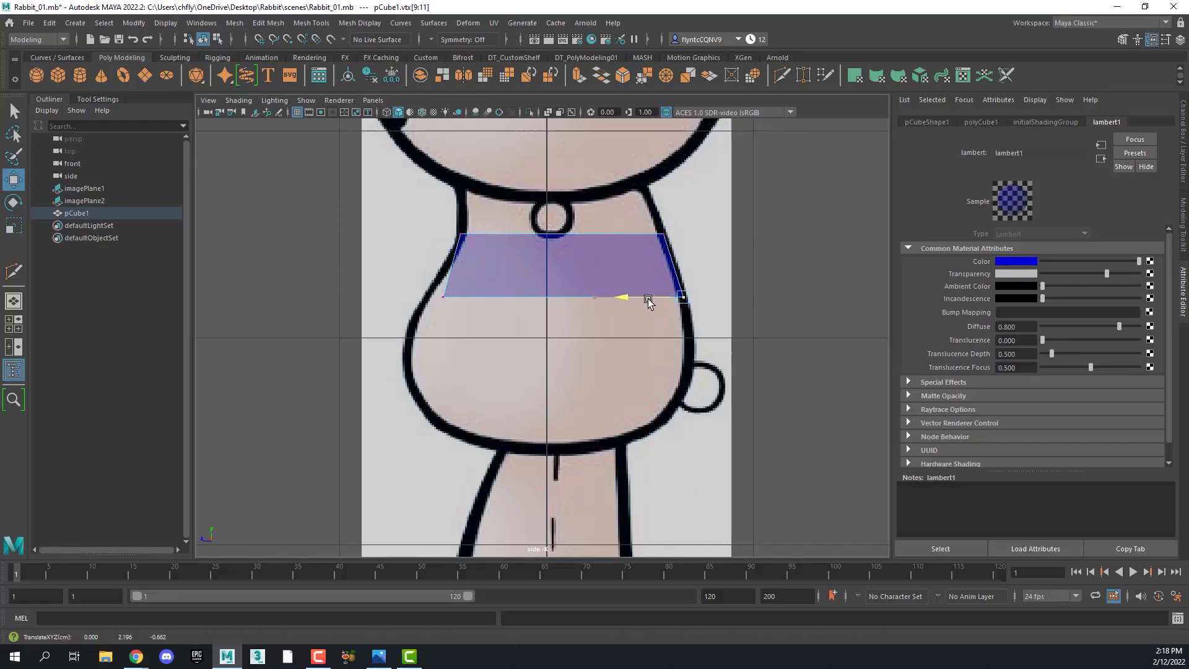
{"action": "left_click_drag", "start_coordinate": [459, 291], "coordinate": [404, 299]}
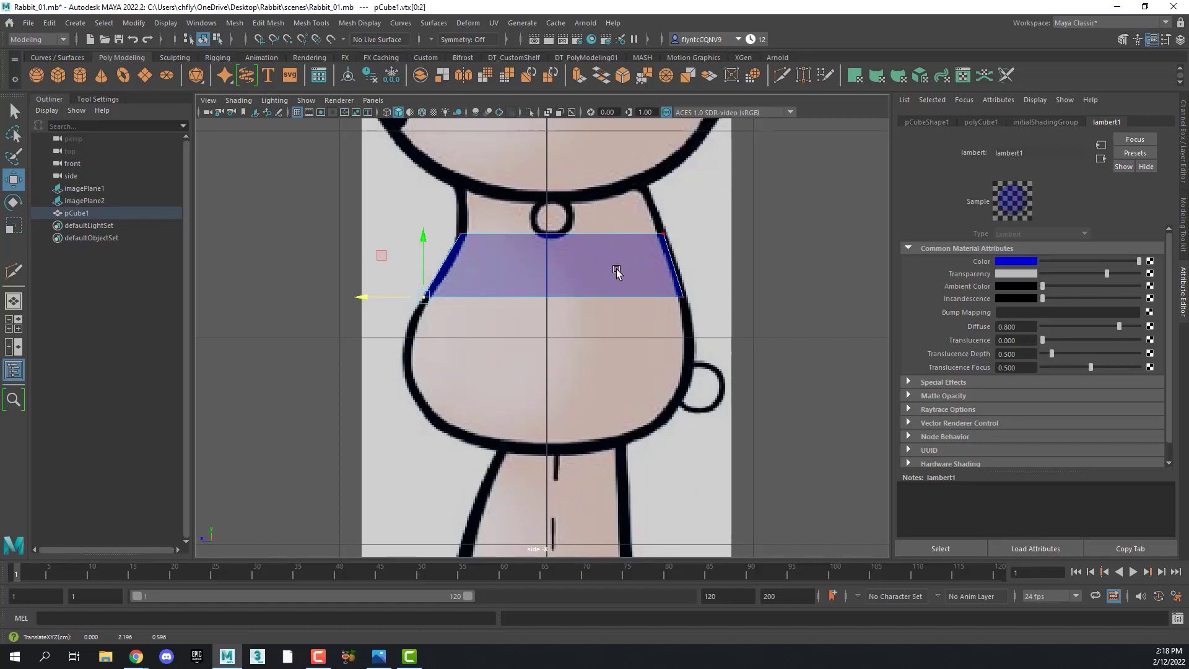
Connect the cube's vertical edges with a horizontal middle loop and move its front vertices to about Z 0.48 on the chest outline
{"action": "right_click_drag", "start_coordinate": [616, 271], "coordinate": [612, 237]}
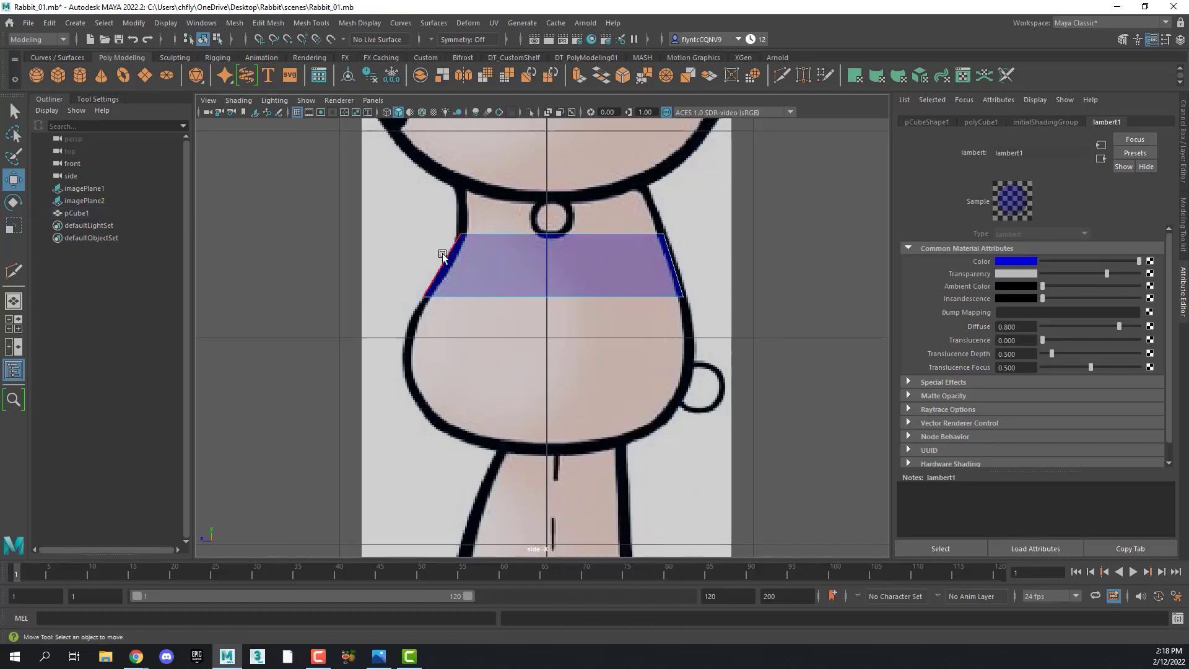
{"action": "left_click_drag", "start_coordinate": [388, 264], "coordinate": [757, 271]}
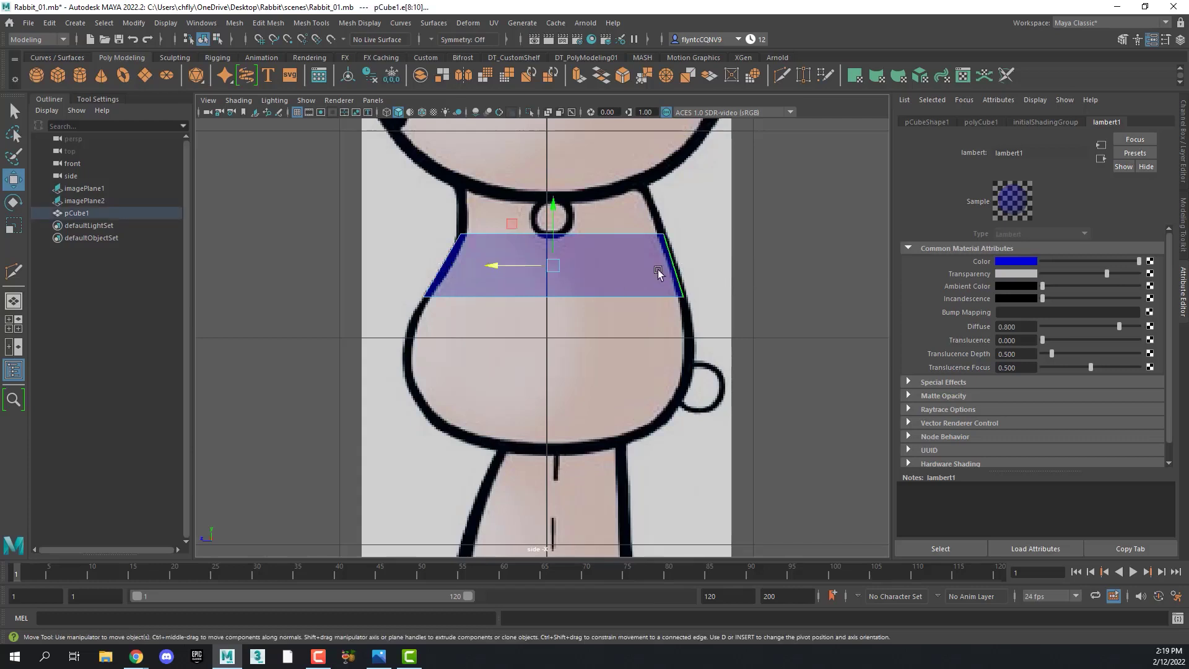
{"action": "left_click_drag", "start_coordinate": [396, 263], "coordinate": [730, 274]}
{"action": "right_click", "coordinate": [620, 267], "text": "shift"}
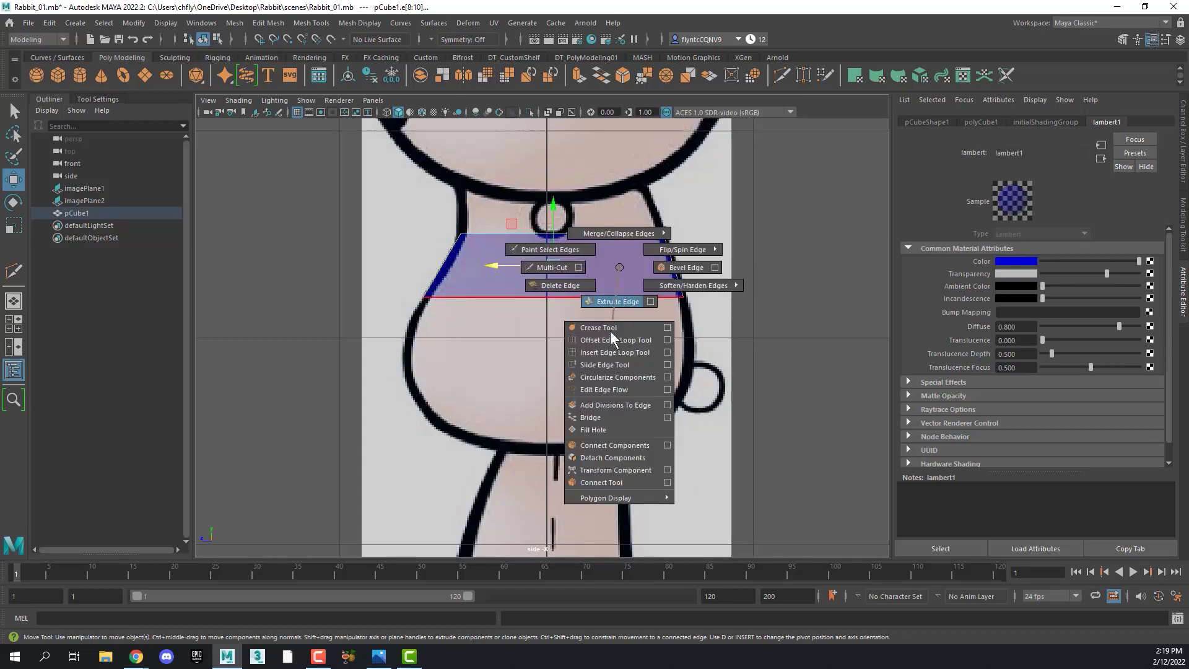
{"action": "left_click", "coordinate": [611, 444]}
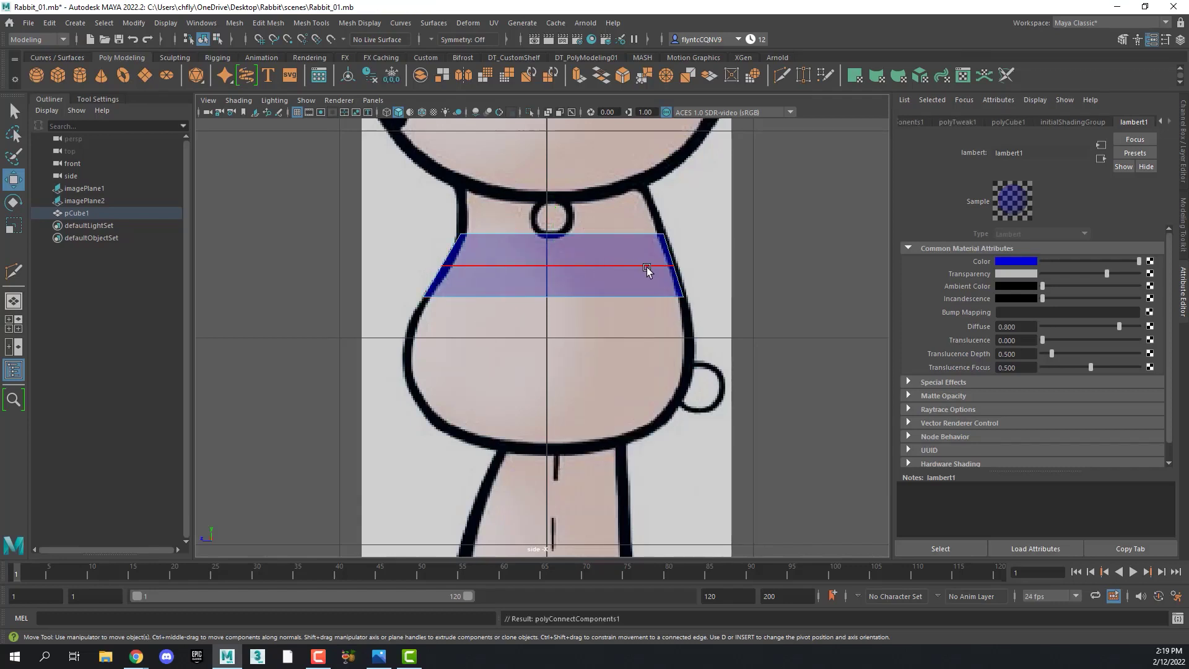
{"action": "right_click_drag", "start_coordinate": [494, 256], "coordinate": [447, 259]}
{"action": "mouse_move", "coordinate": [413, 251]}
{"action": "left_mouse_down"}
{"action": "mouse_move", "coordinate": [464, 275]}
{"action": "mouse_move", "coordinate": [422, 265]}
{"action": "left_mouse_up"}
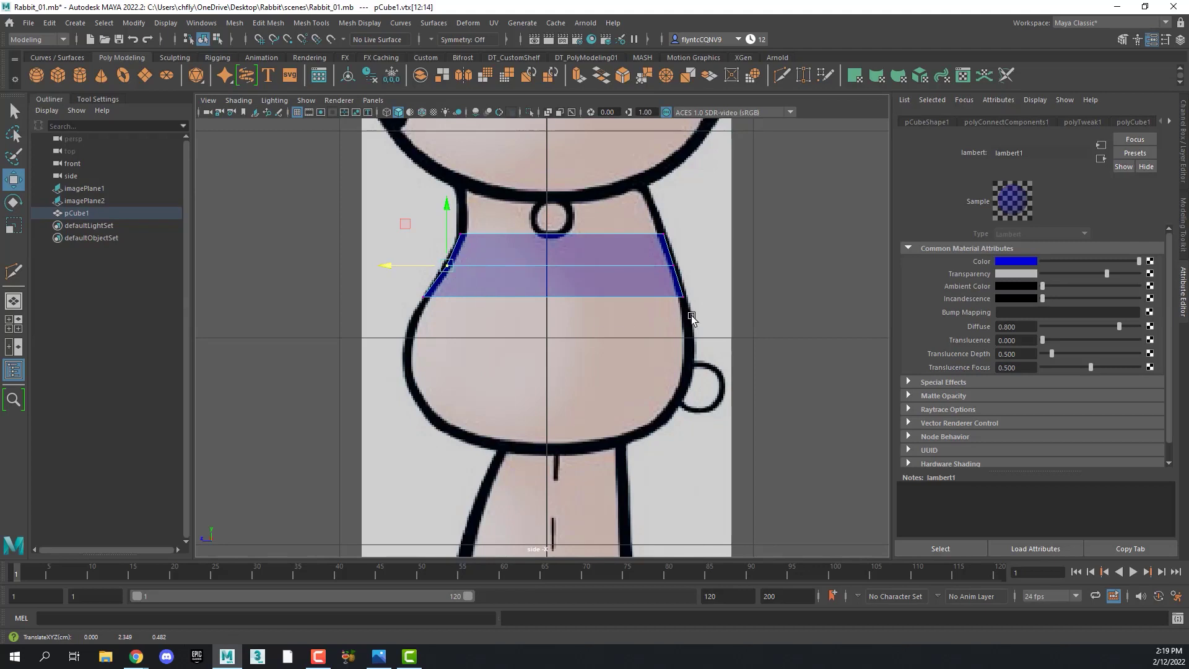
In the perspective view, scale all vertices on the cube's +X side closer together along Z to about 0.49
{"action": "key", "text": "space"}
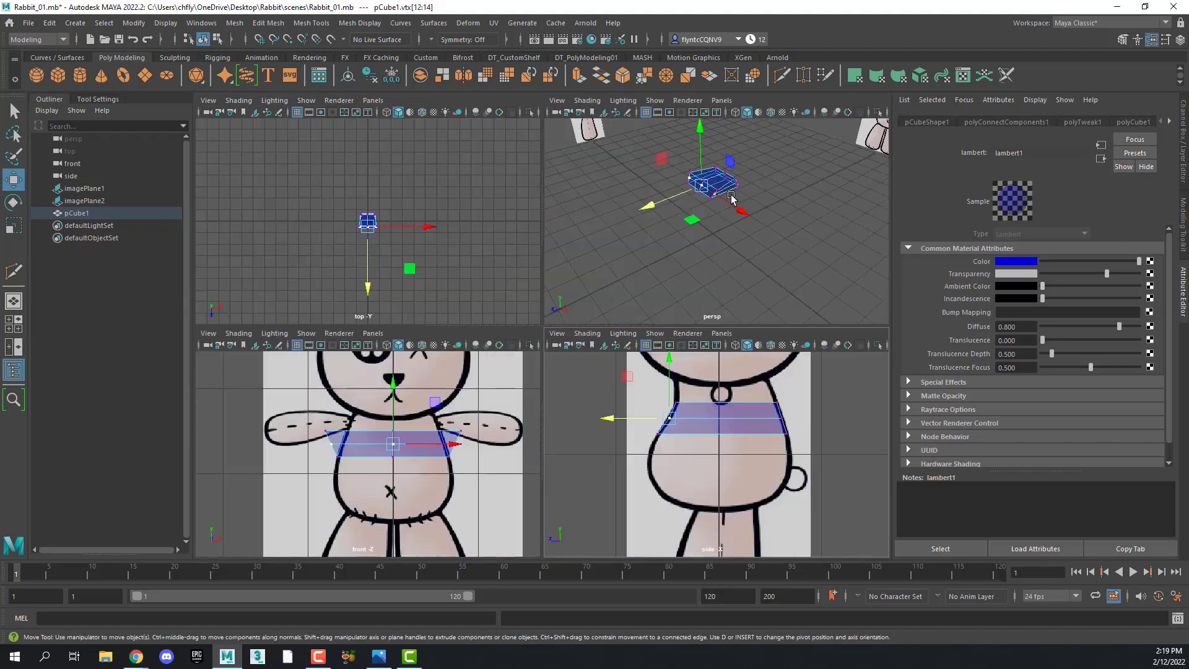
{"action": "scroll", "coordinate": [732, 197], "scroll_direction": "up", "scroll_amount": 2}
{"action": "scroll", "coordinate": [732, 197], "scroll_direction": "up", "scroll_amount": 2}
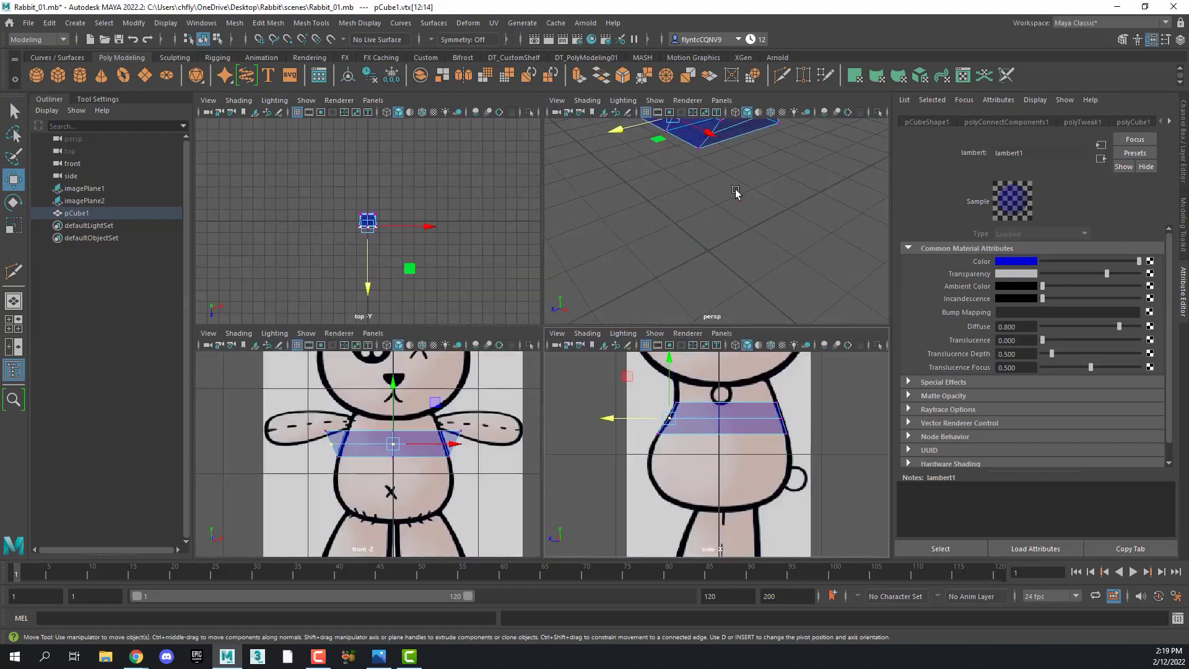
{"action": "middle_click_drag", "start_coordinate": [728, 197], "coordinate": [697, 280], "text": "alt"}
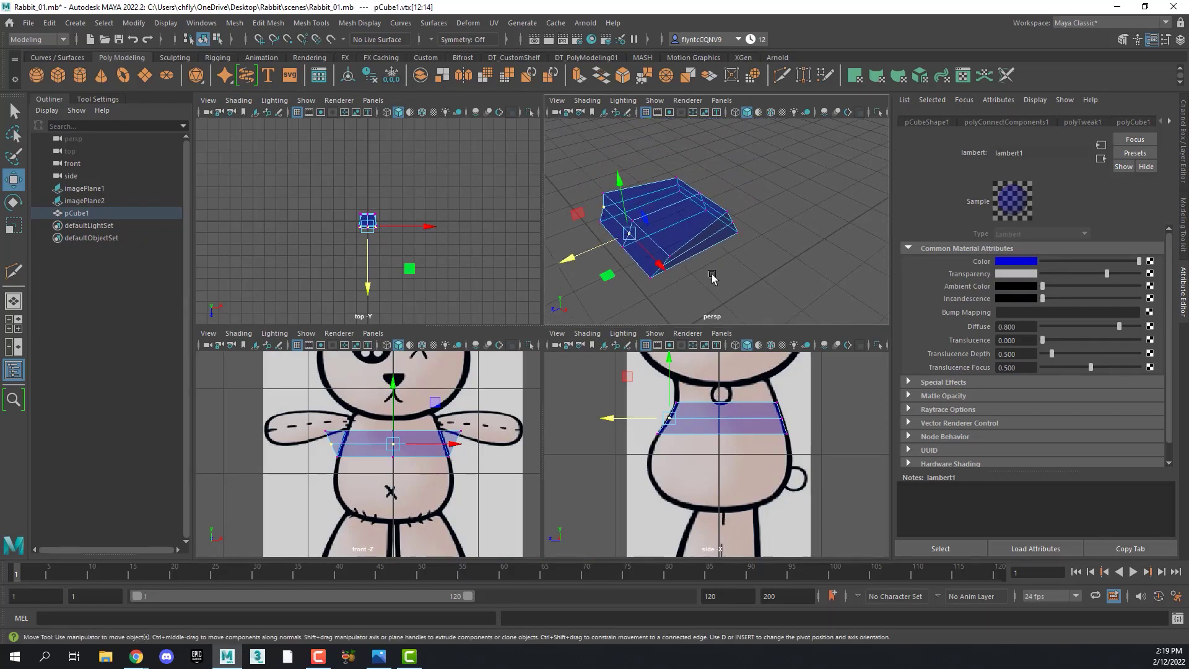
{"action": "left_click_drag", "start_coordinate": [712, 279], "coordinate": [692, 241], "text": "alt"}
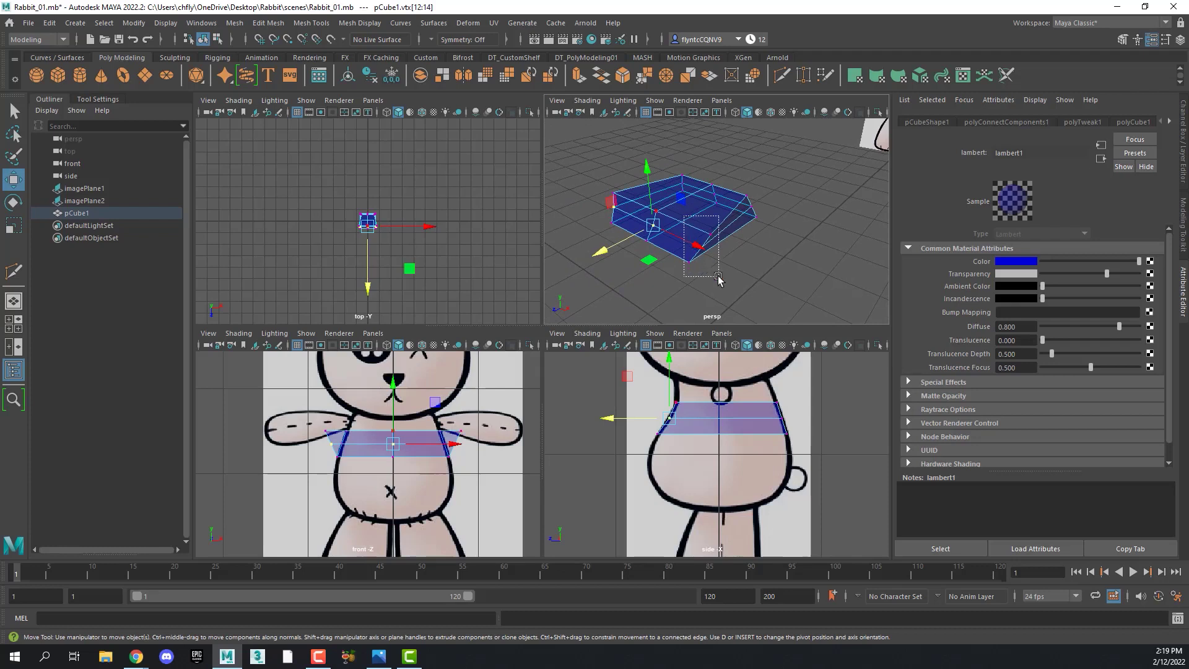
{"action": "left_click", "coordinate": [700, 247]}
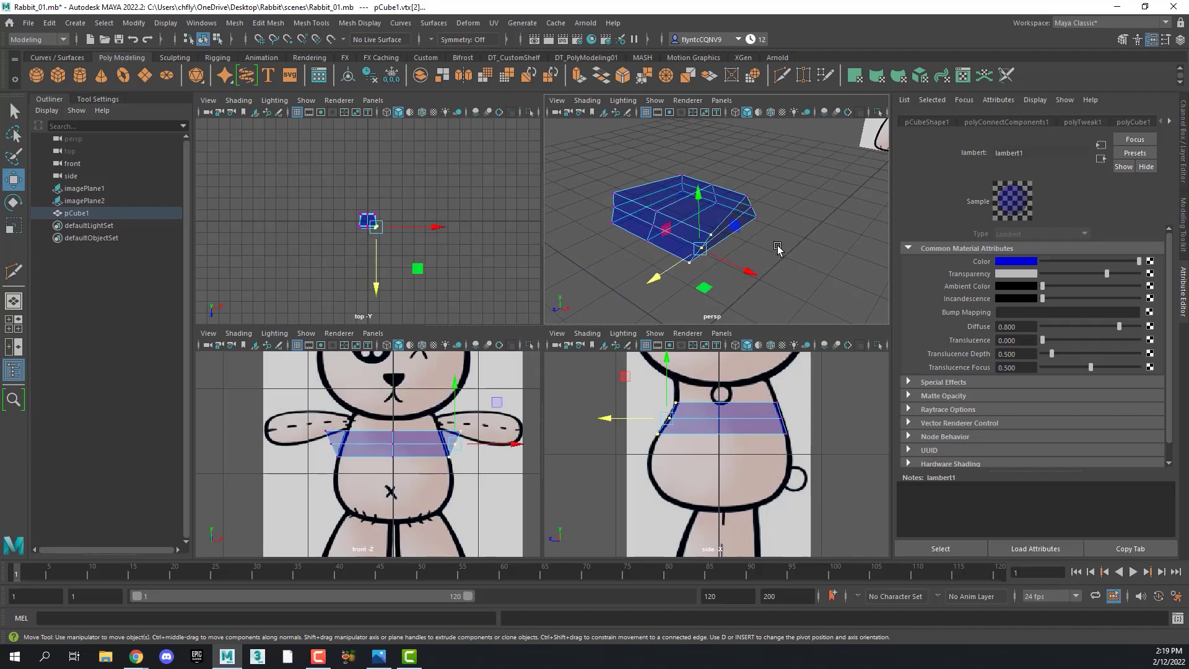
{"action": "left_click_drag", "start_coordinate": [780, 241], "coordinate": [754, 202], "text": "shift"}
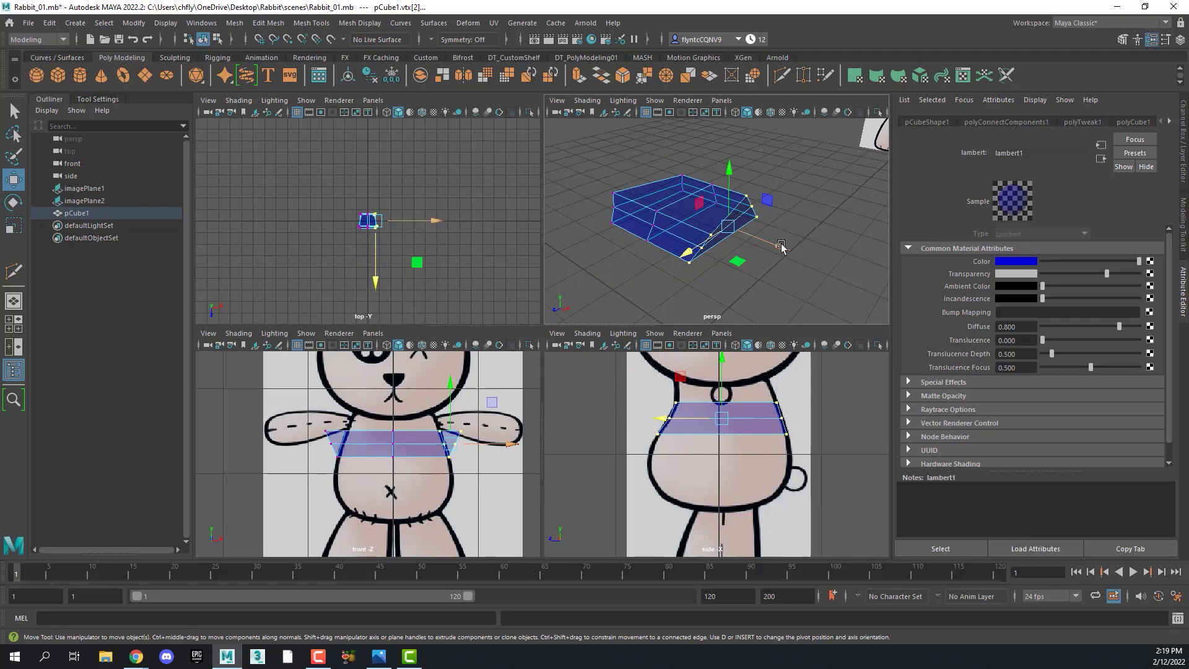
{"action": "left_click_drag", "start_coordinate": [761, 268], "coordinate": [707, 269], "text": "alt"}
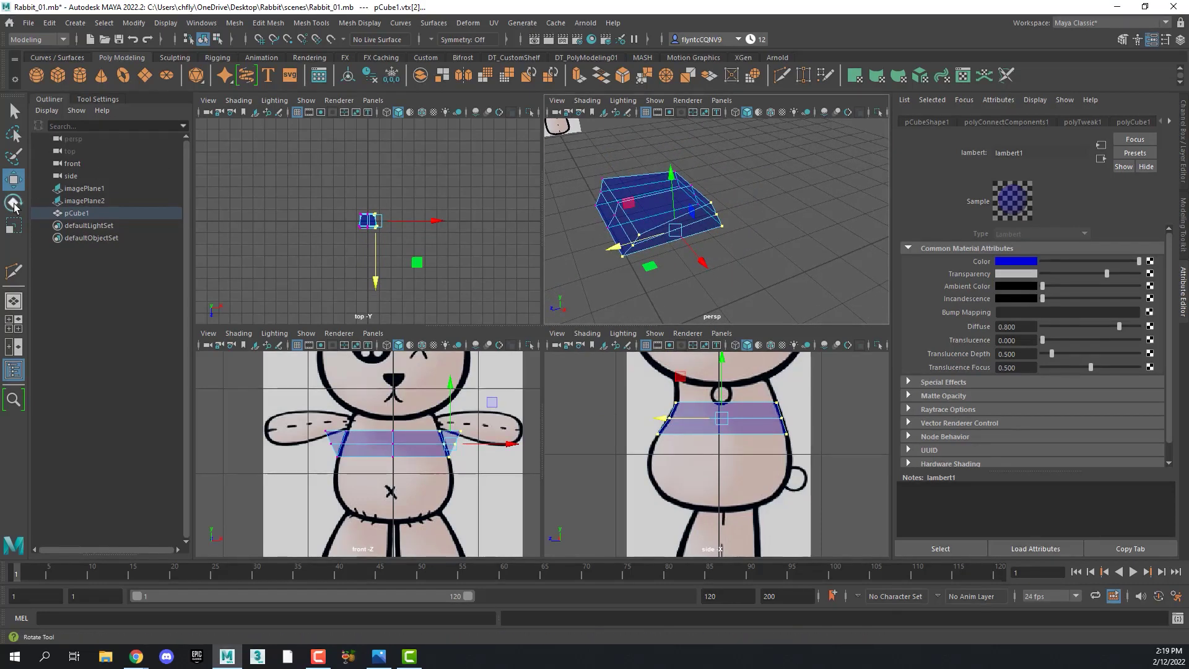
{"action": "left_click", "coordinate": [14, 226]}
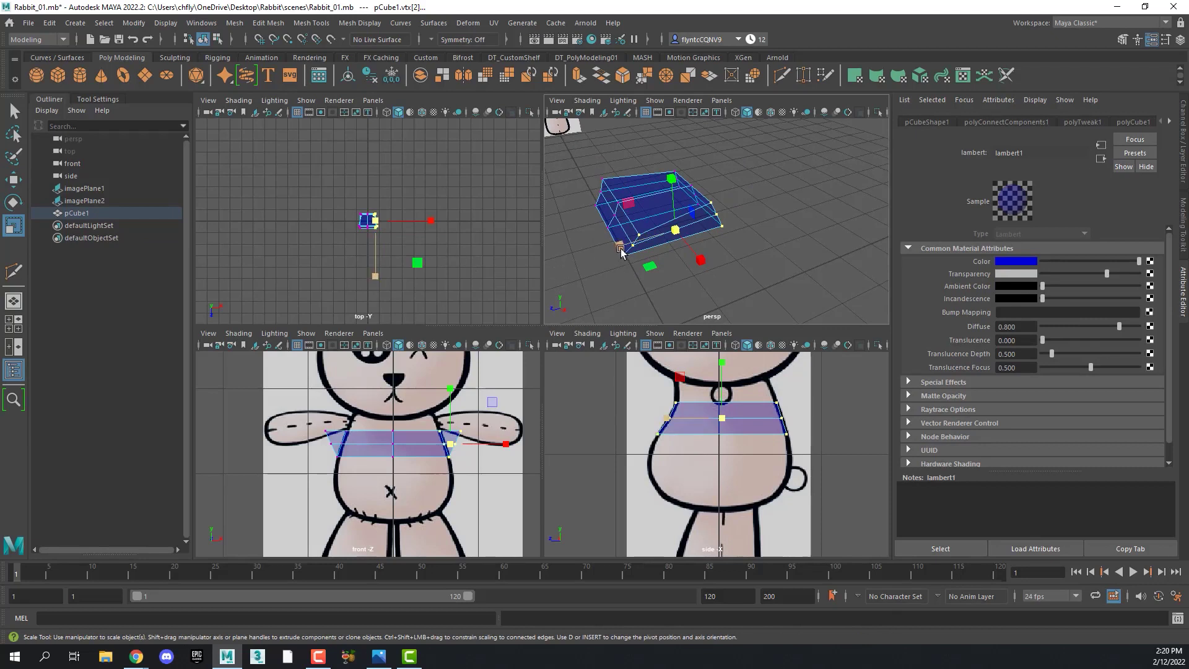
{"action": "left_click_drag", "start_coordinate": [622, 248], "coordinate": [649, 236]}
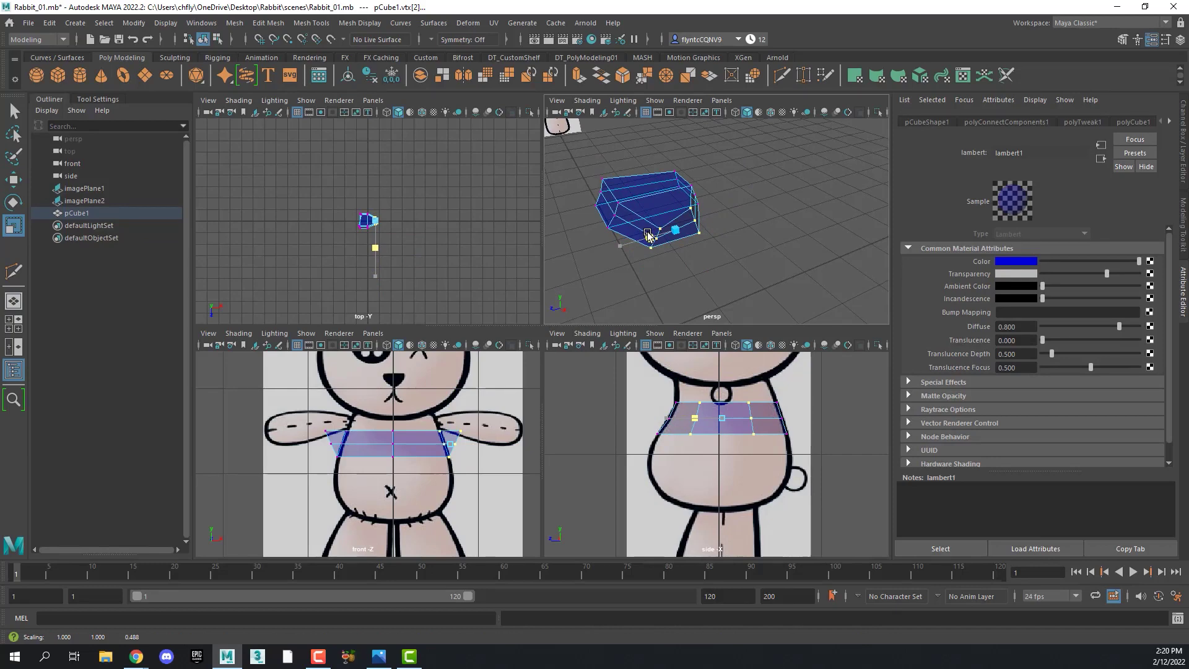
Scale the vertices on the cube's -X side closer together along Z to match the narrowed +X side
{"action": "left_click_drag", "start_coordinate": [648, 236], "coordinate": [755, 293]}
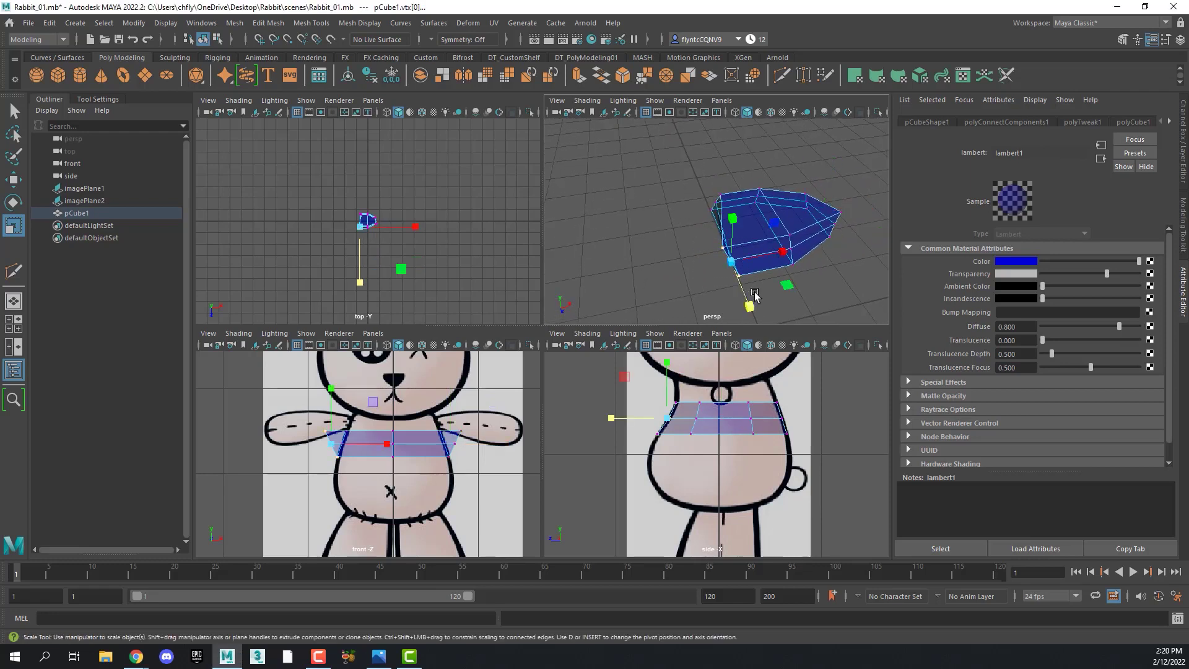
{"action": "left_click_drag", "start_coordinate": [691, 189], "coordinate": [687, 247]}
{"action": "left_click", "coordinate": [689, 237]}
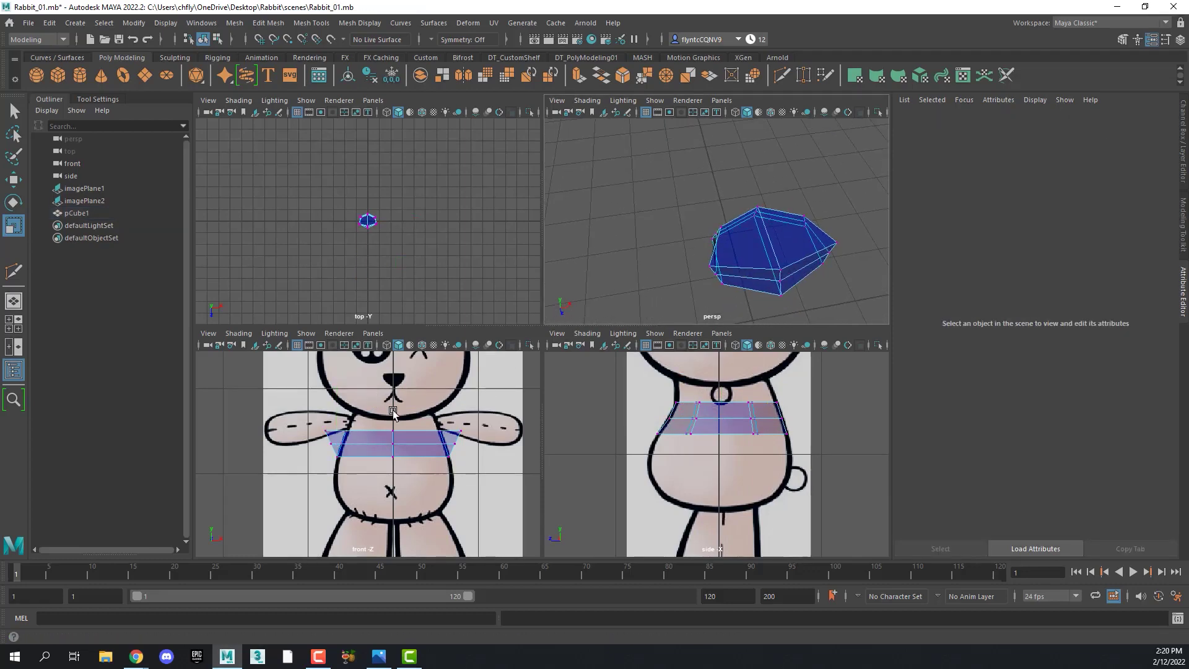
In the front view, try moving the upper outer vertices on the -X side inward to the torso outline, and undo the move
{"action": "key", "text": "space"}
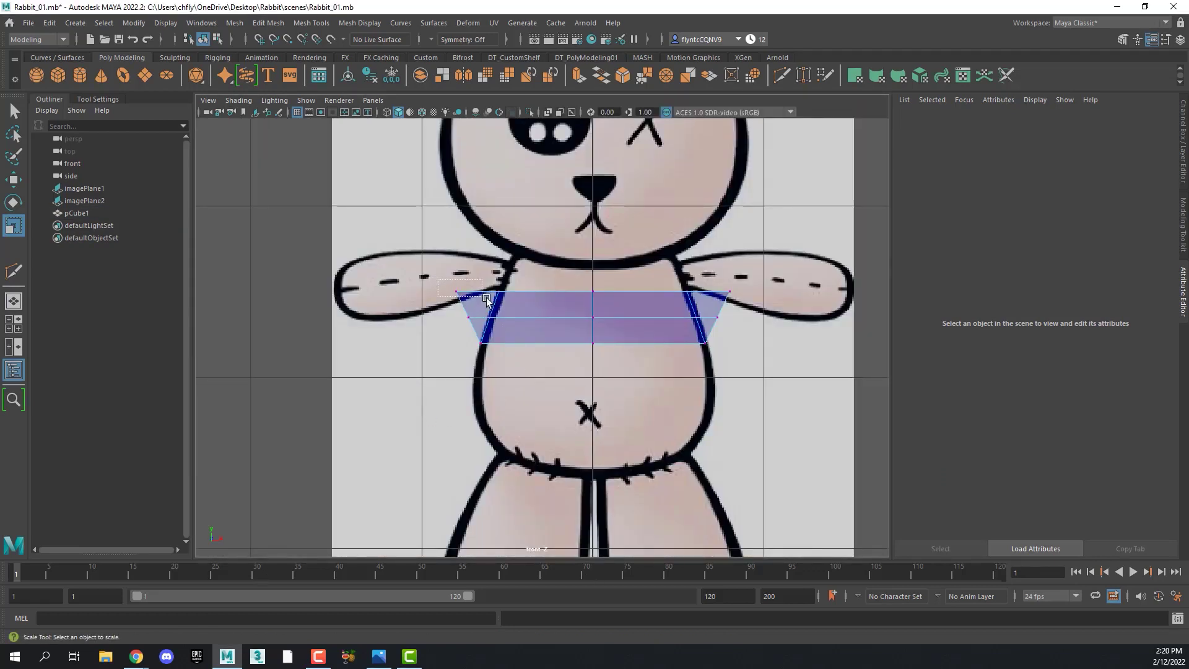
{"action": "left_click_drag", "start_coordinate": [487, 299], "coordinate": [488, 301]}
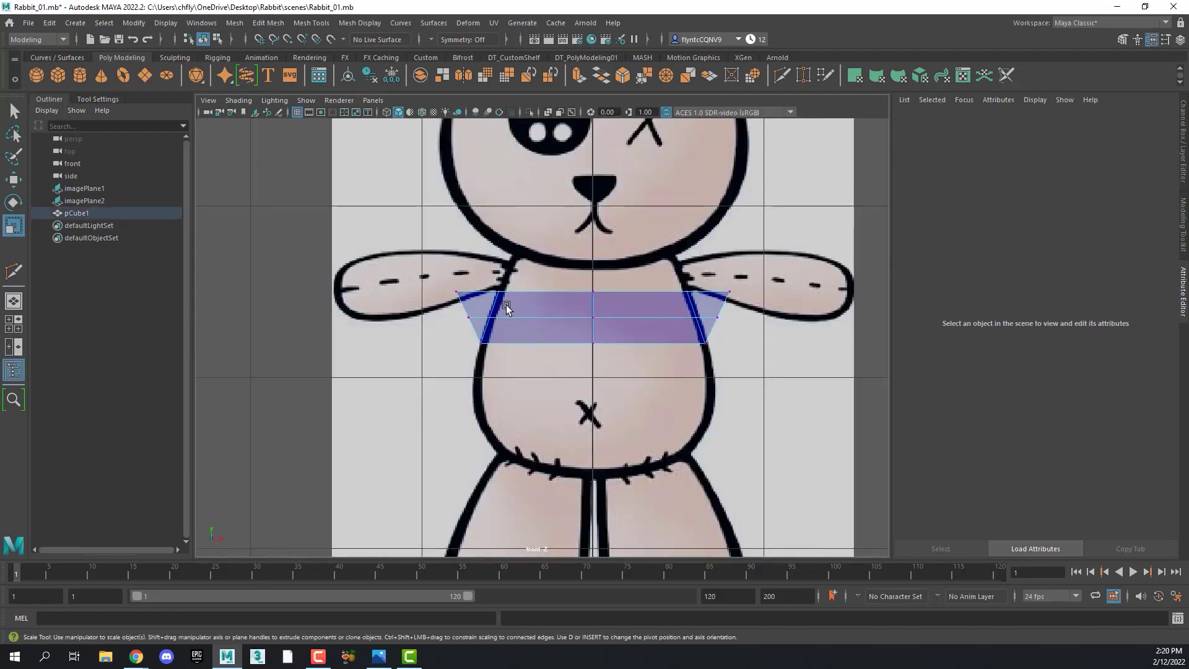
{"action": "left_click", "coordinate": [14, 180]}
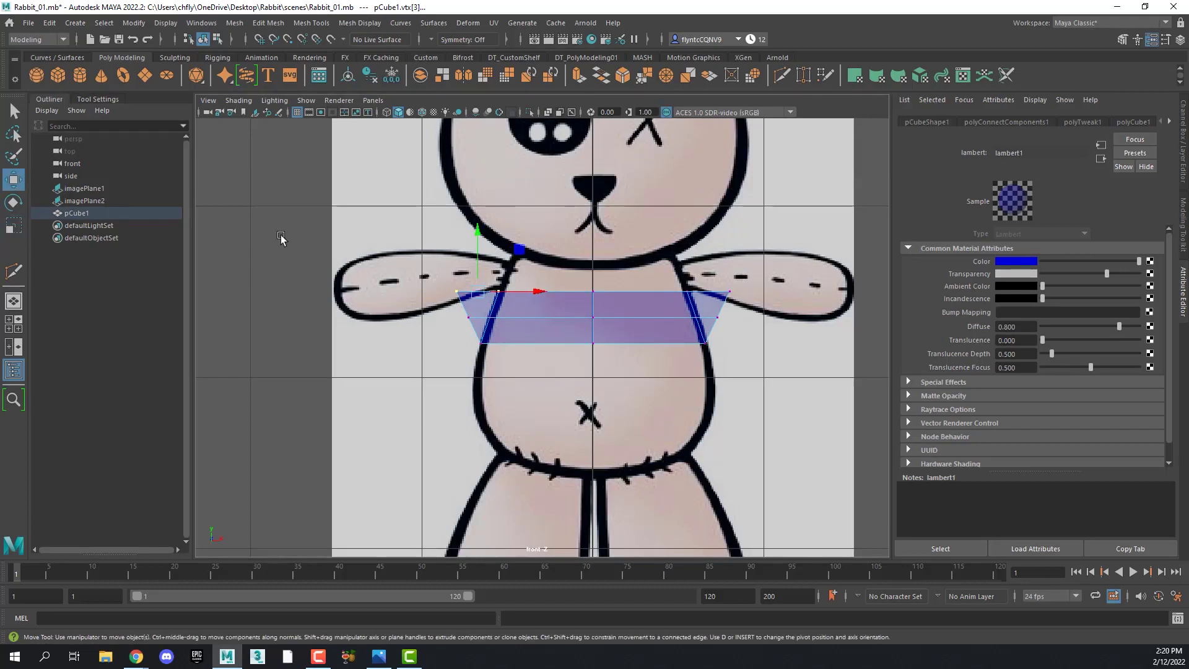
{"action": "left_click", "coordinate": [427, 280]}
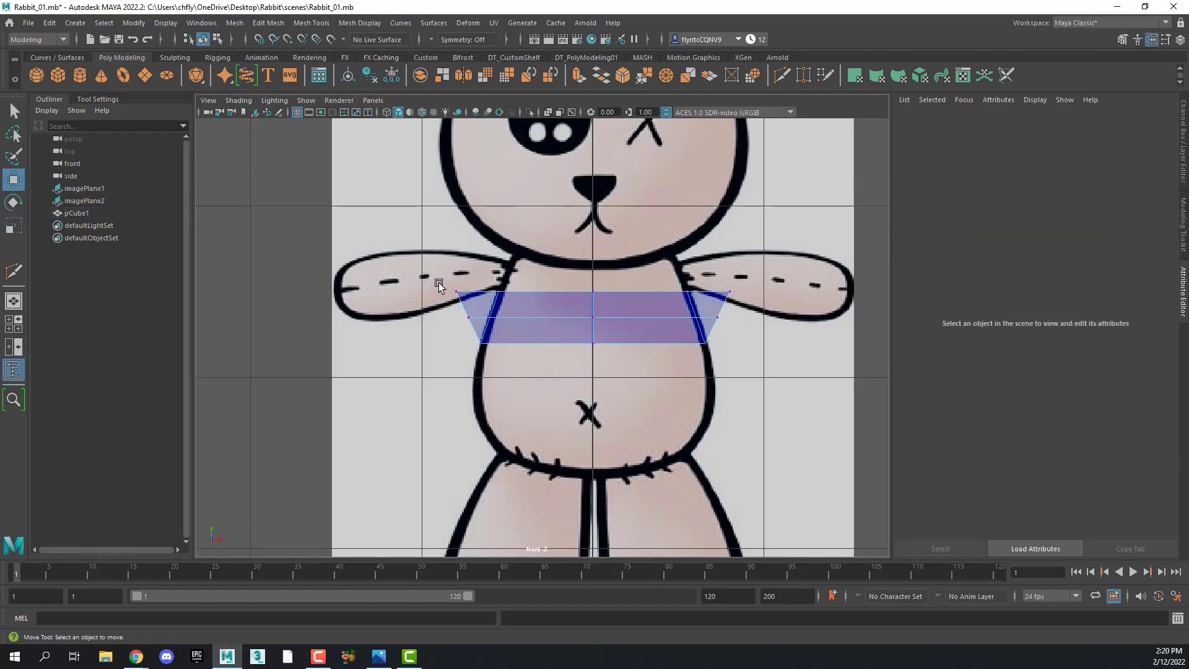
{"action": "left_click", "coordinate": [456, 290]}
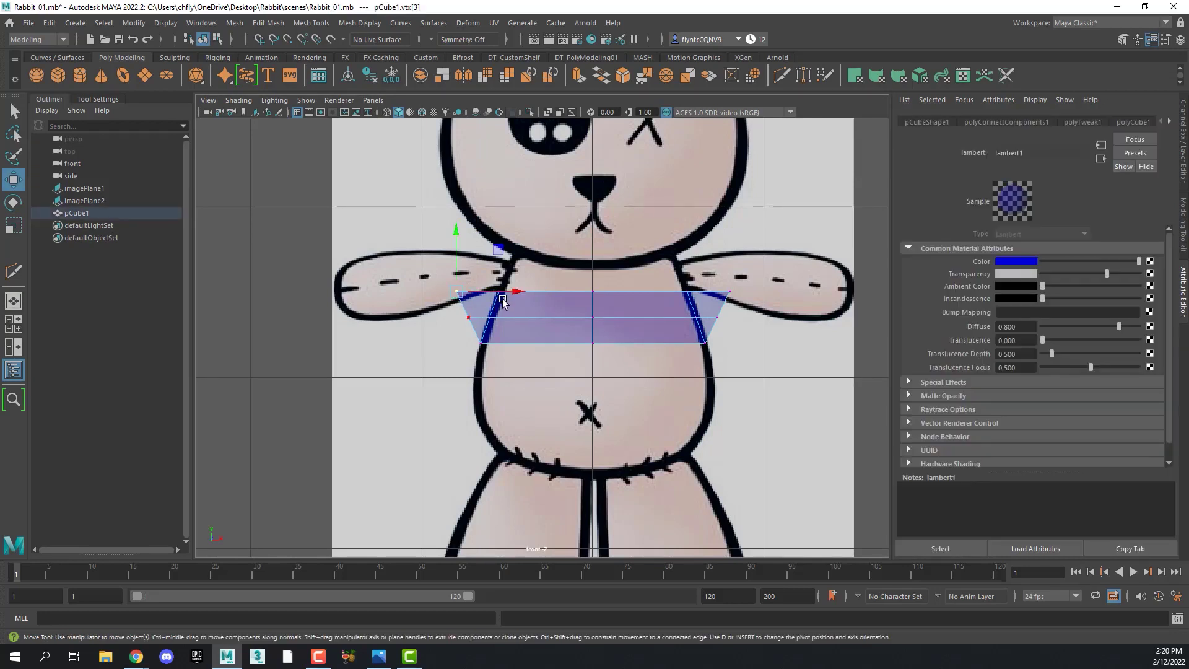
{"action": "left_click_drag", "start_coordinate": [509, 291], "coordinate": [543, 297]}
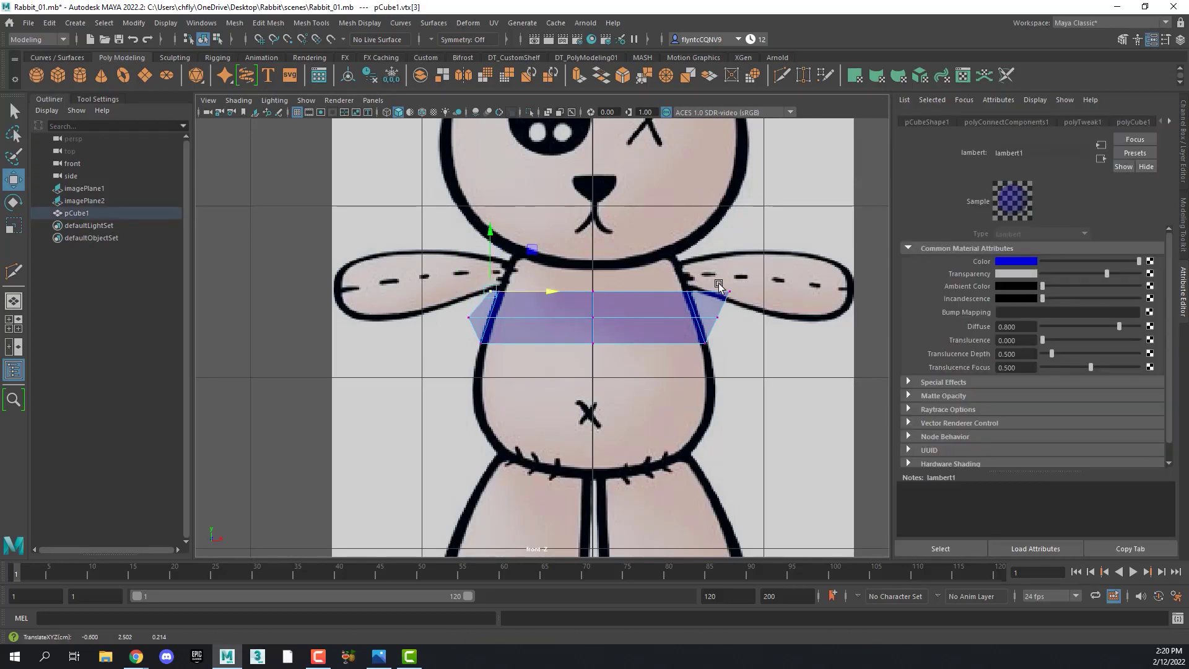
{"action": "left_click", "coordinate": [719, 285]}
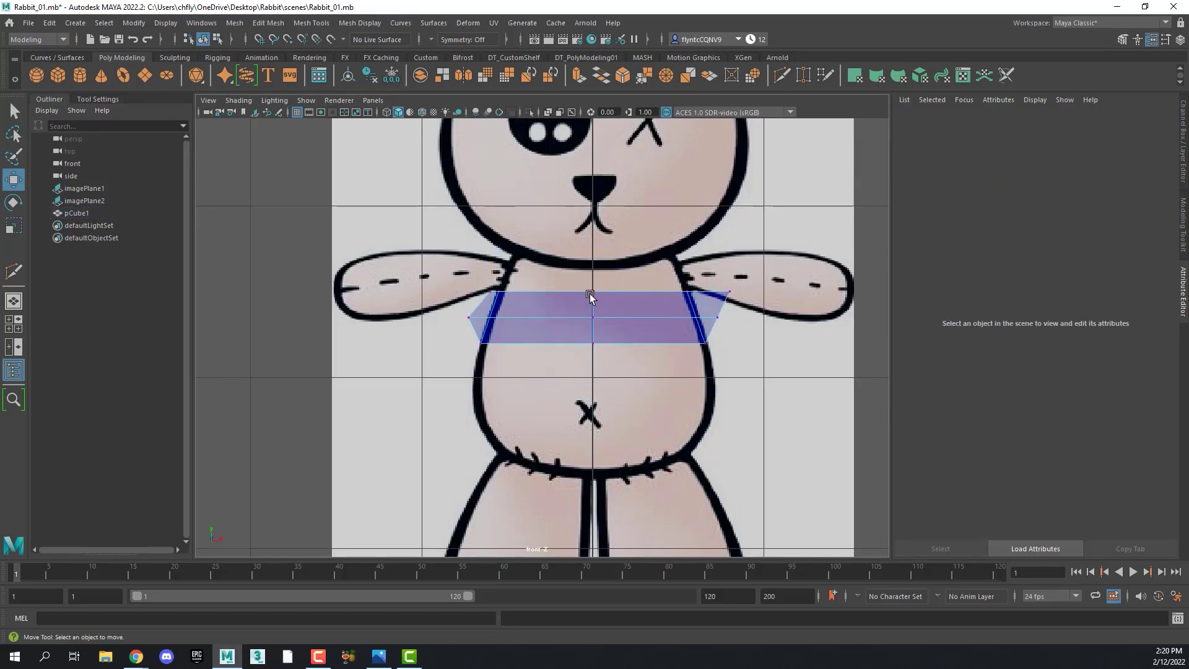
{"action": "key", "text": "ctrl+z"}
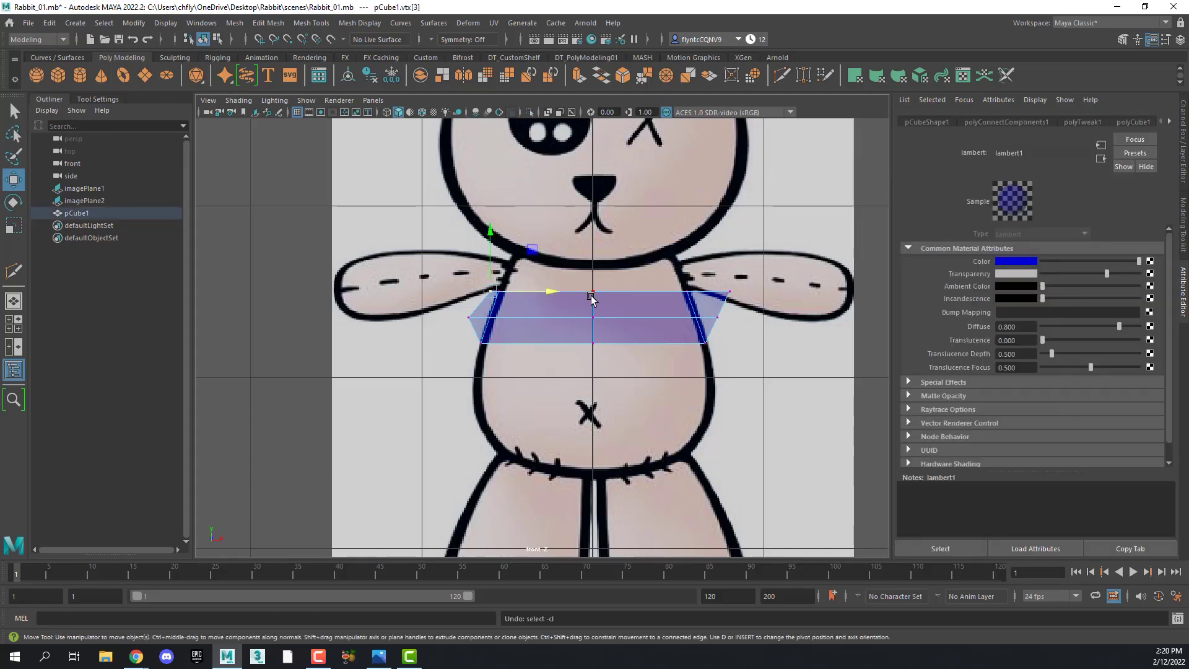
{"action": "key", "text": "ctrl+z"}
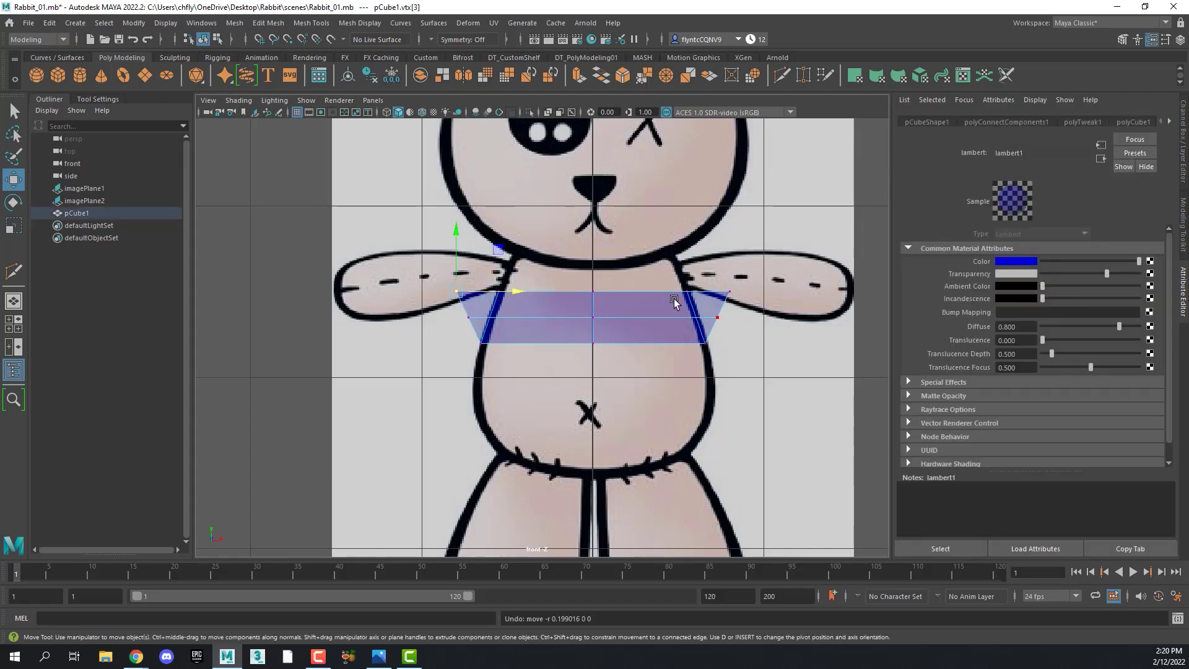
Turn on Object X symmetry for editing the cube's vertices
{"action": "left_click", "coordinate": [587, 288]}
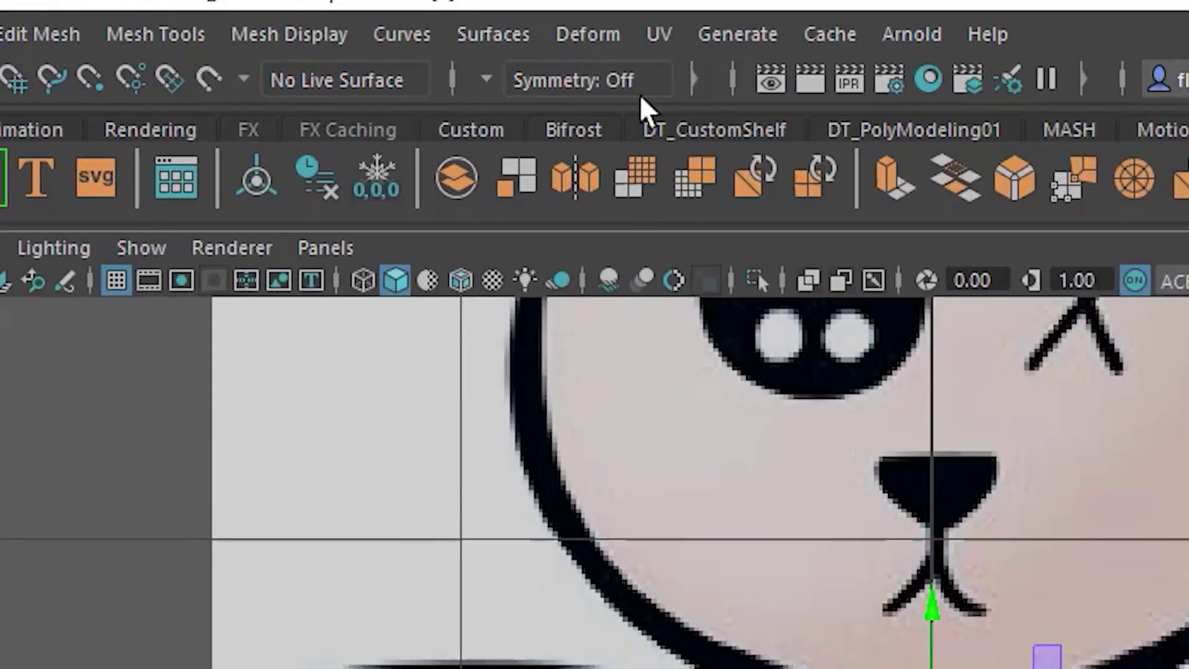
{"action": "left_click", "coordinate": [486, 82]}
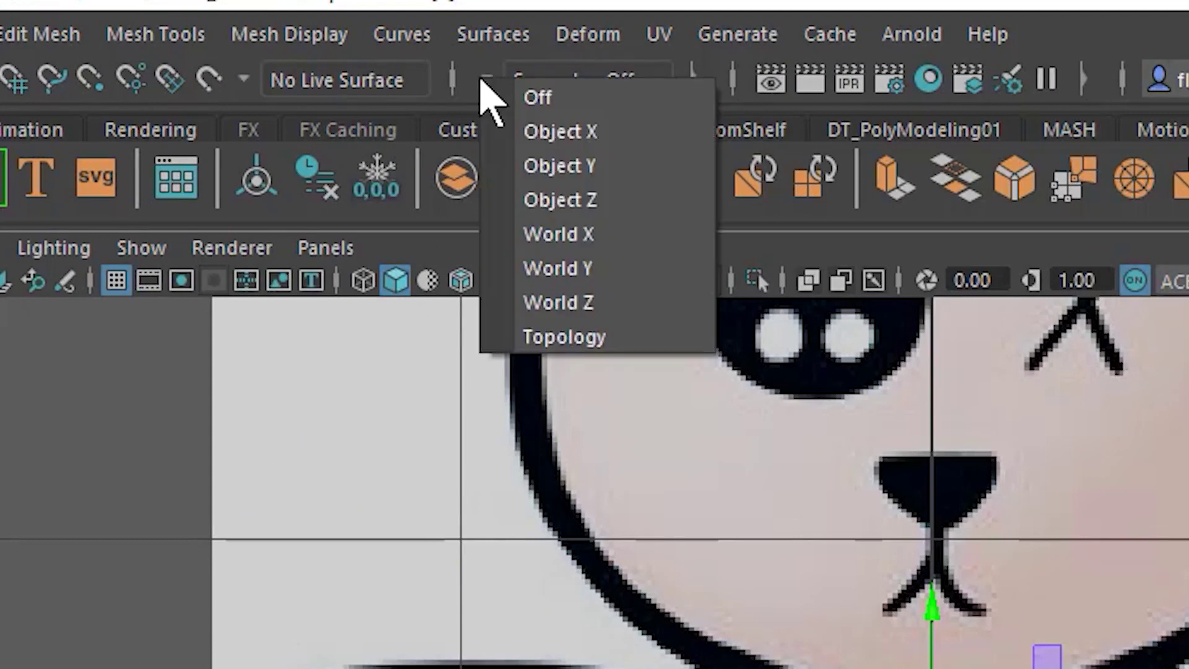
{"action": "left_click", "coordinate": [569, 133]}
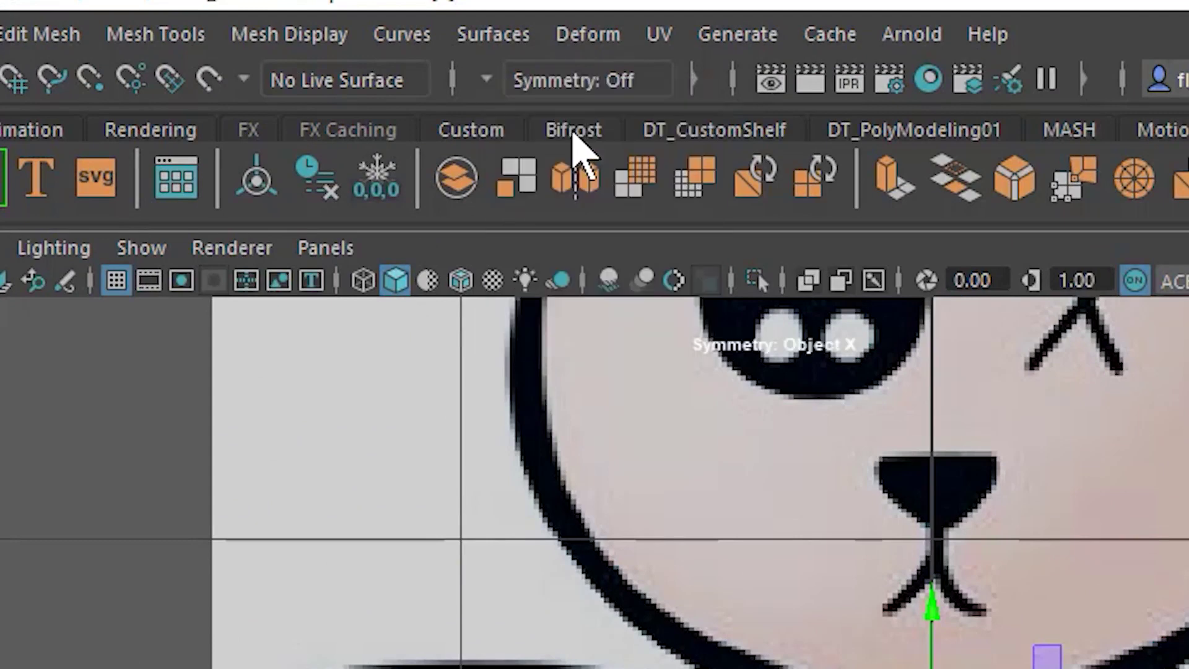
Move the upper outer vertices inward to about X -0.53 and the middle outer ones to about X -0.59, mirrored, along the torso outline
{"action": "left_click_drag", "start_coordinate": [461, 369], "coordinate": [478, 407]}
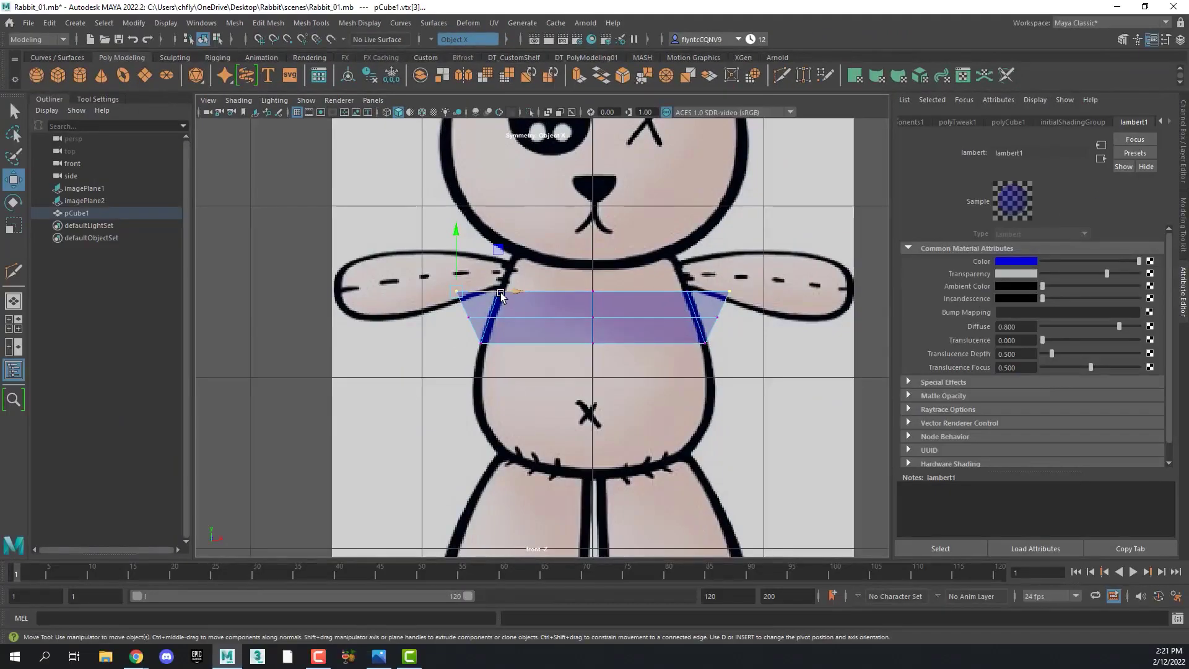
{"action": "left_click_drag", "start_coordinate": [500, 293], "coordinate": [512, 295]}
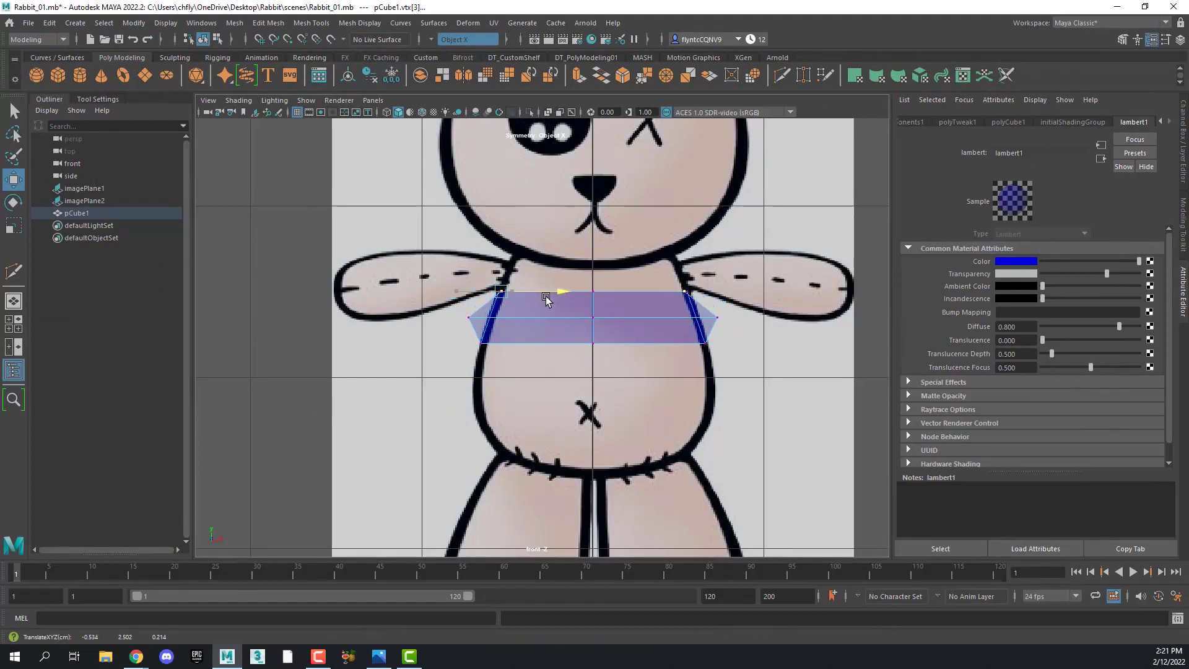
{"action": "left_click", "coordinate": [469, 318]}
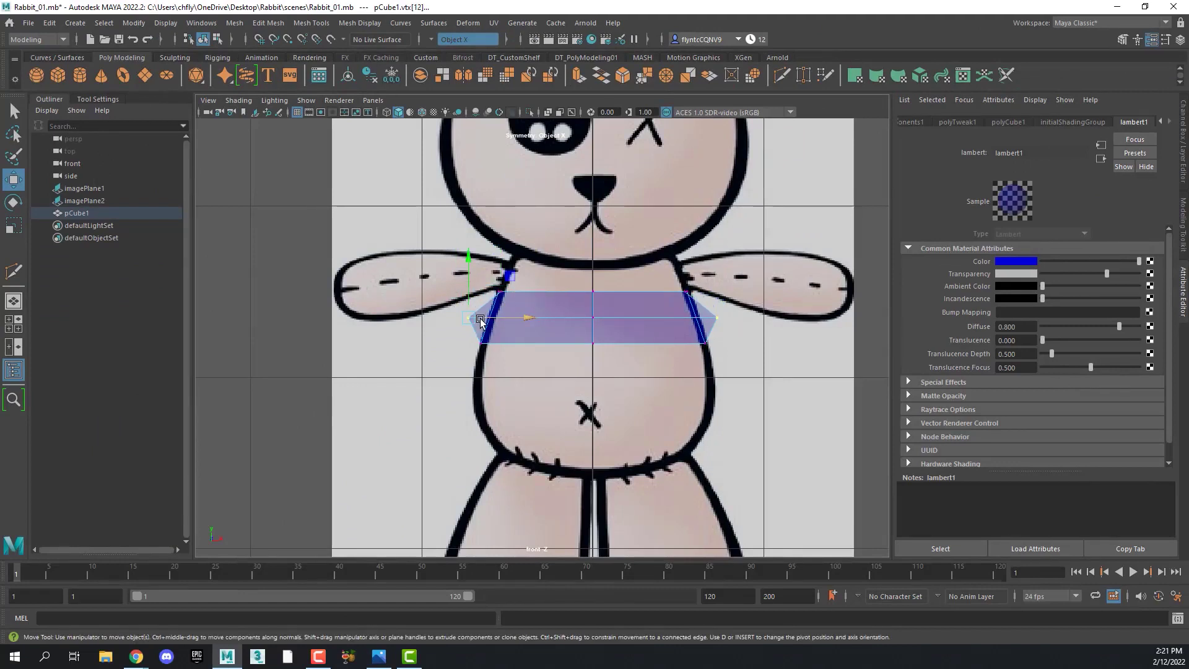
{"action": "left_click_drag", "start_coordinate": [481, 320], "coordinate": [514, 322]}
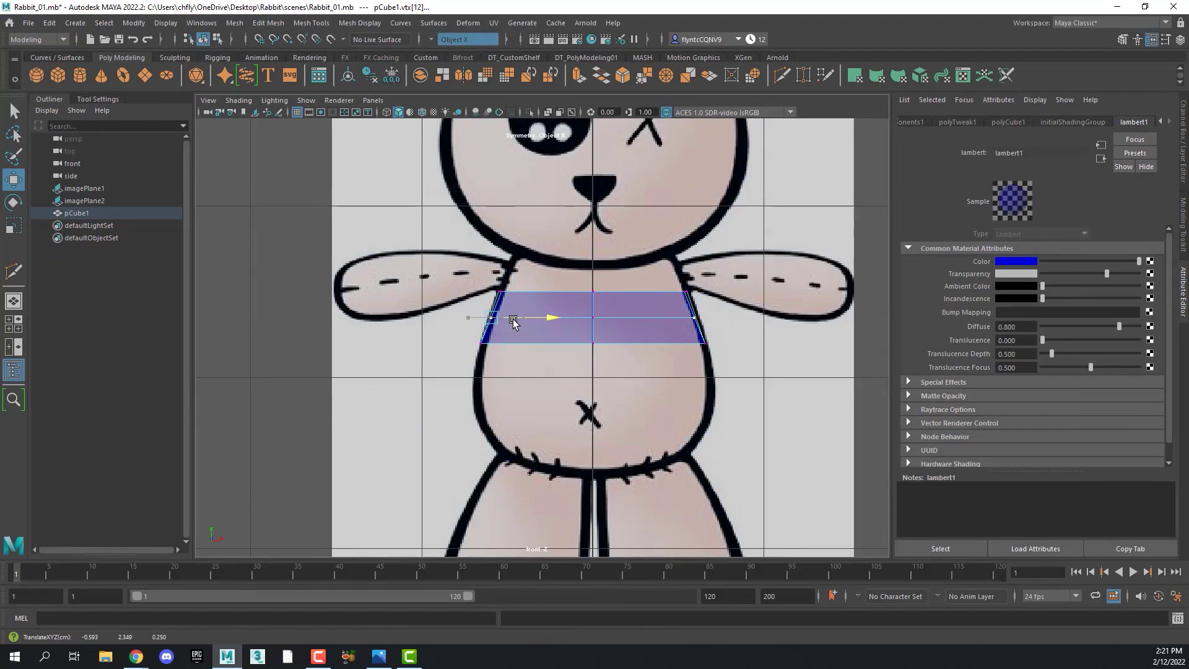
Delete the top and bottom cap faces of the torso cube, leaving an open band
{"action": "key", "text": "space"}
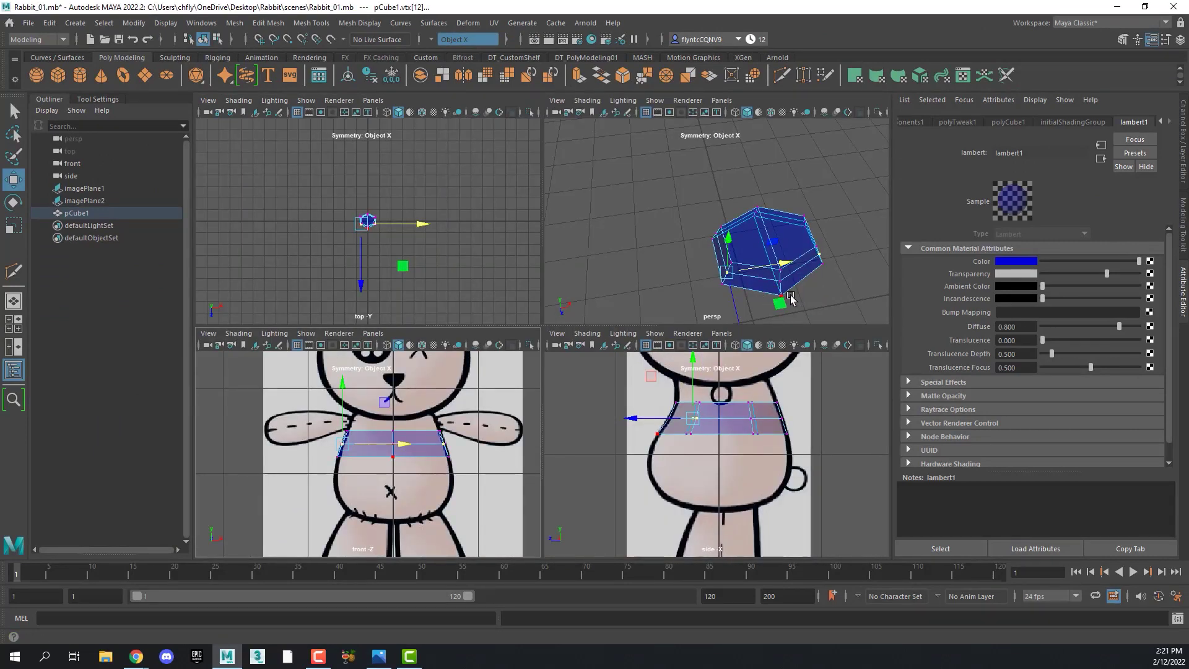
{"action": "left_click_drag", "start_coordinate": [790, 300], "coordinate": [766, 219], "text": "alt"}
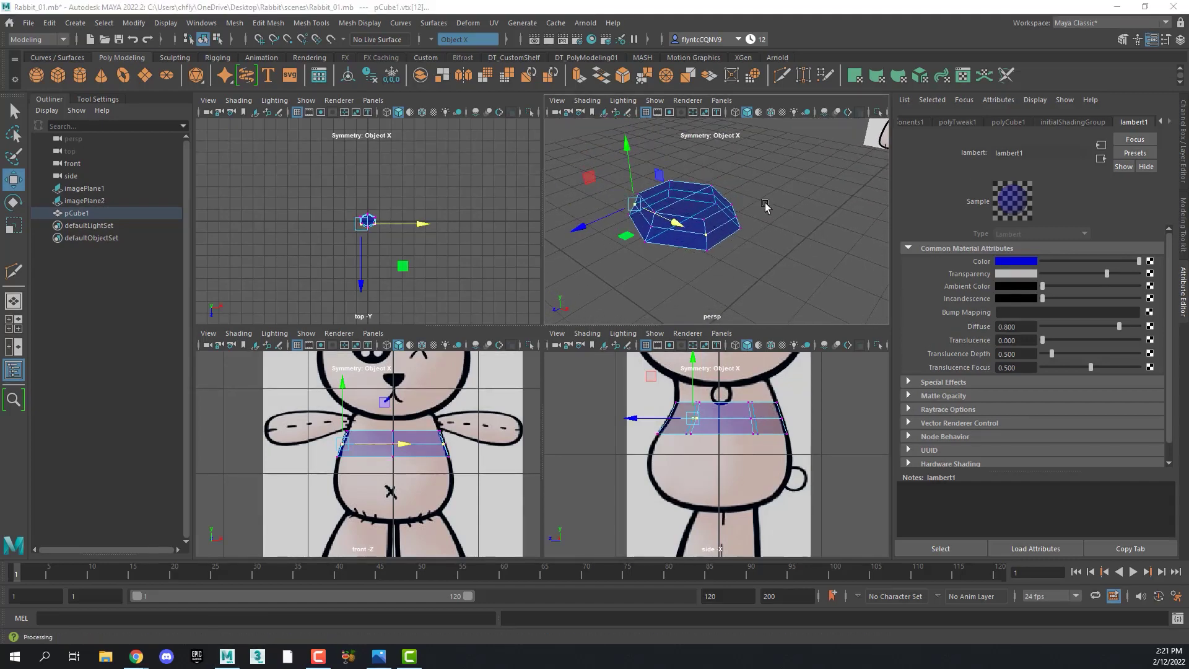
{"action": "right_click_drag", "start_coordinate": [766, 203], "coordinate": [771, 234]}
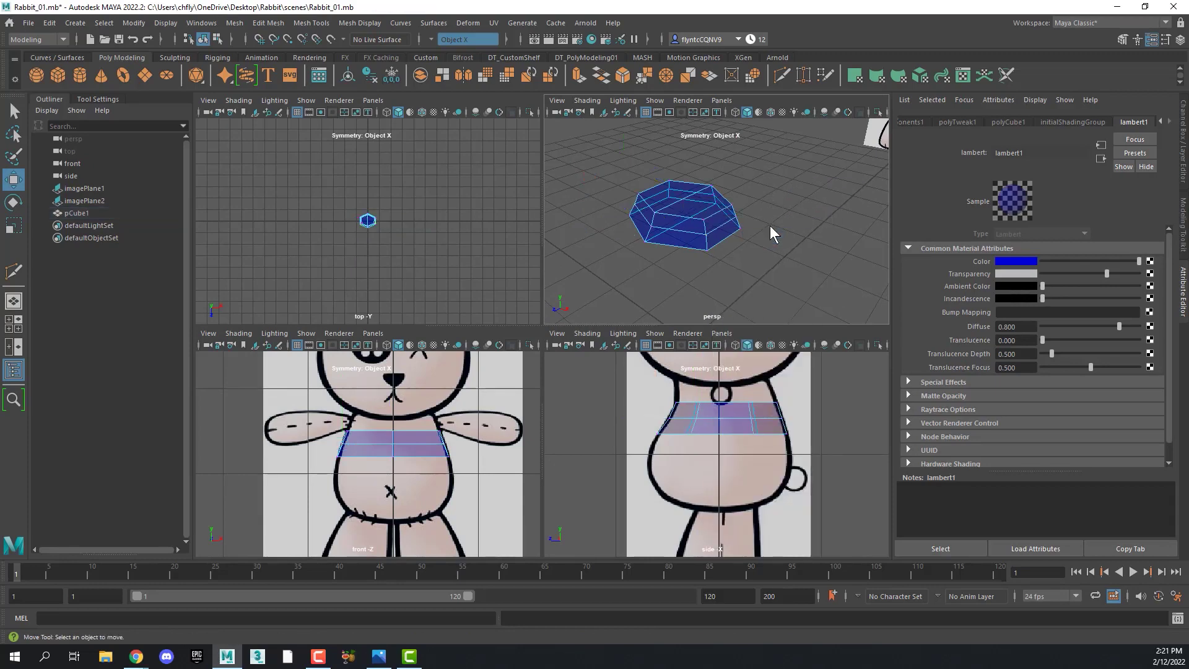
{"action": "left_click", "coordinate": [685, 195]}
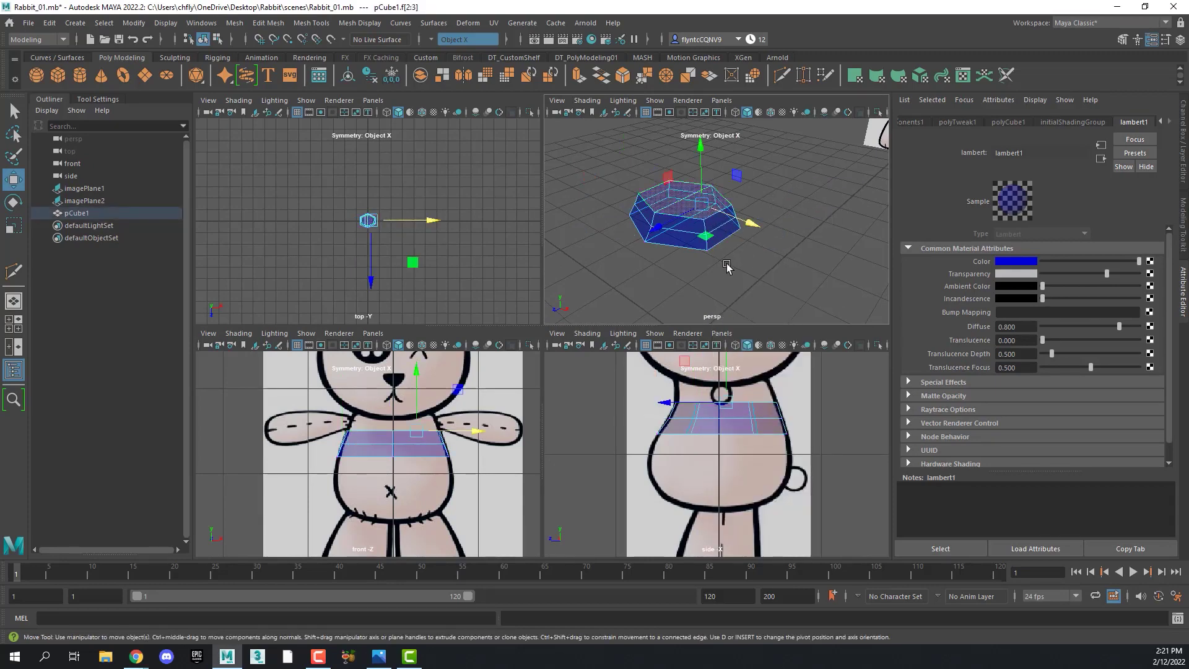
{"action": "left_click_drag", "start_coordinate": [725, 265], "coordinate": [725, 198], "text": "alt"}
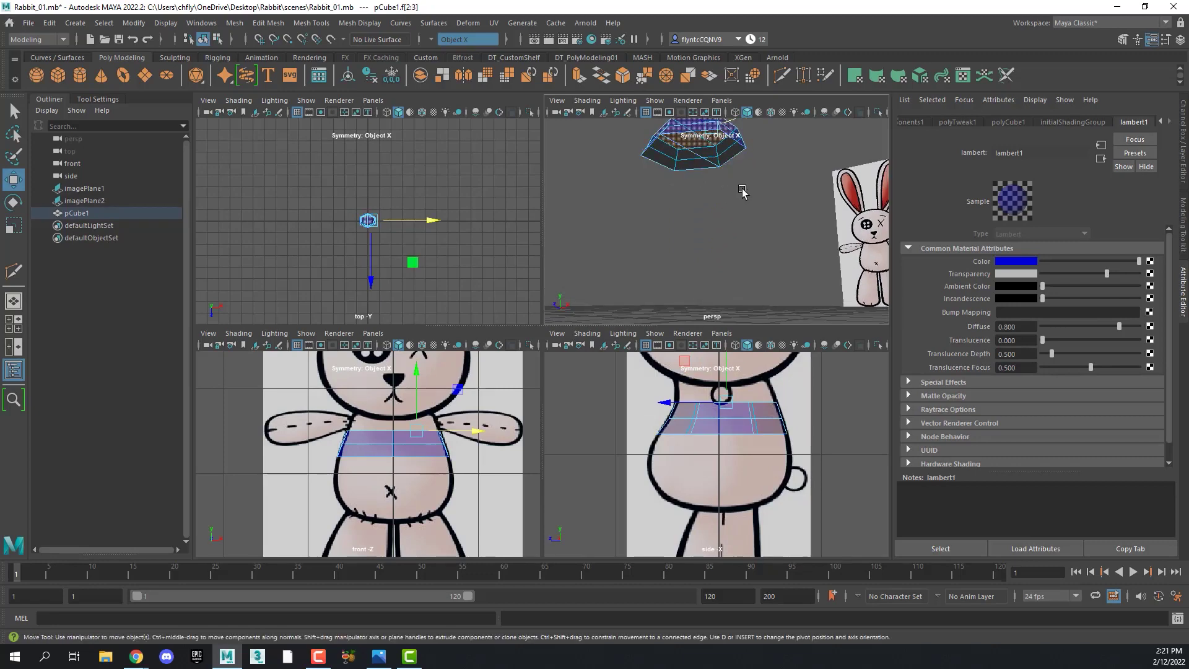
{"action": "left_click", "coordinate": [682, 160]}
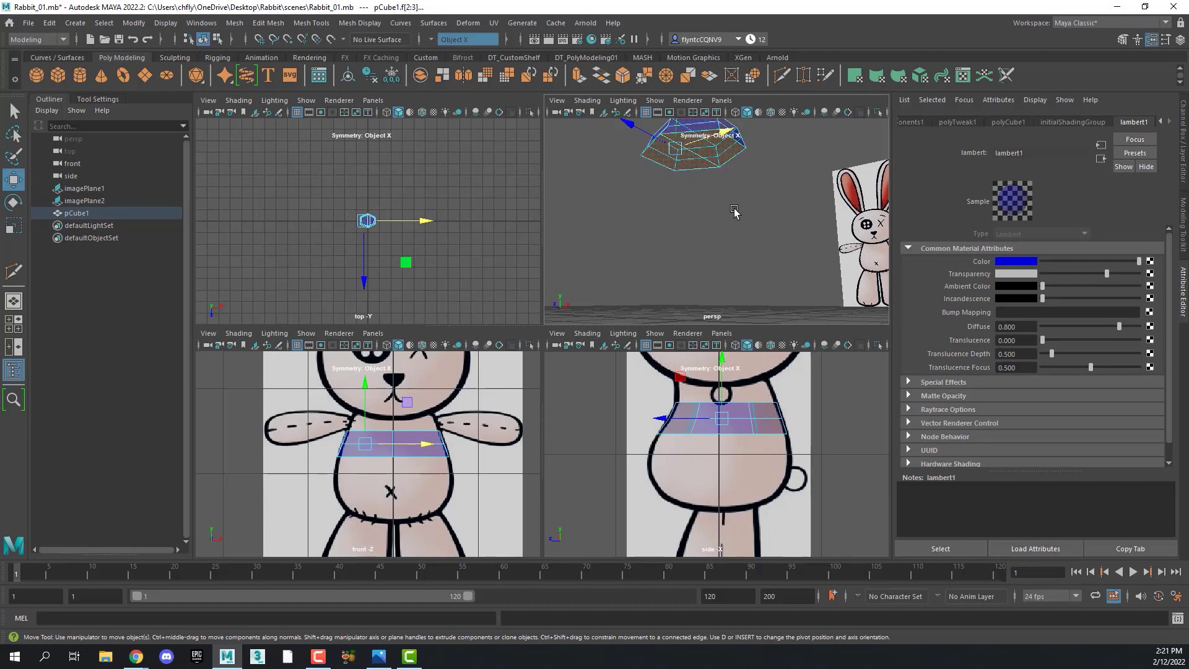
{"action": "left_click", "coordinate": [734, 210]}
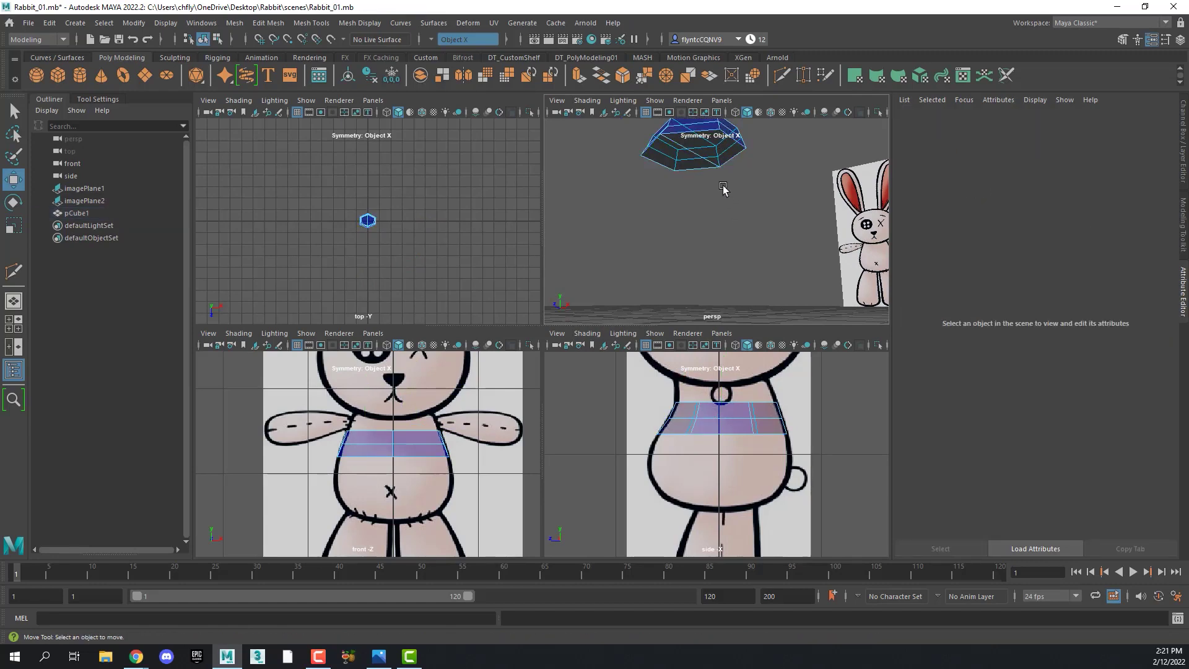
{"action": "key", "text": "ctrl+z"}
{"action": "key", "text": "ctrl+z"}
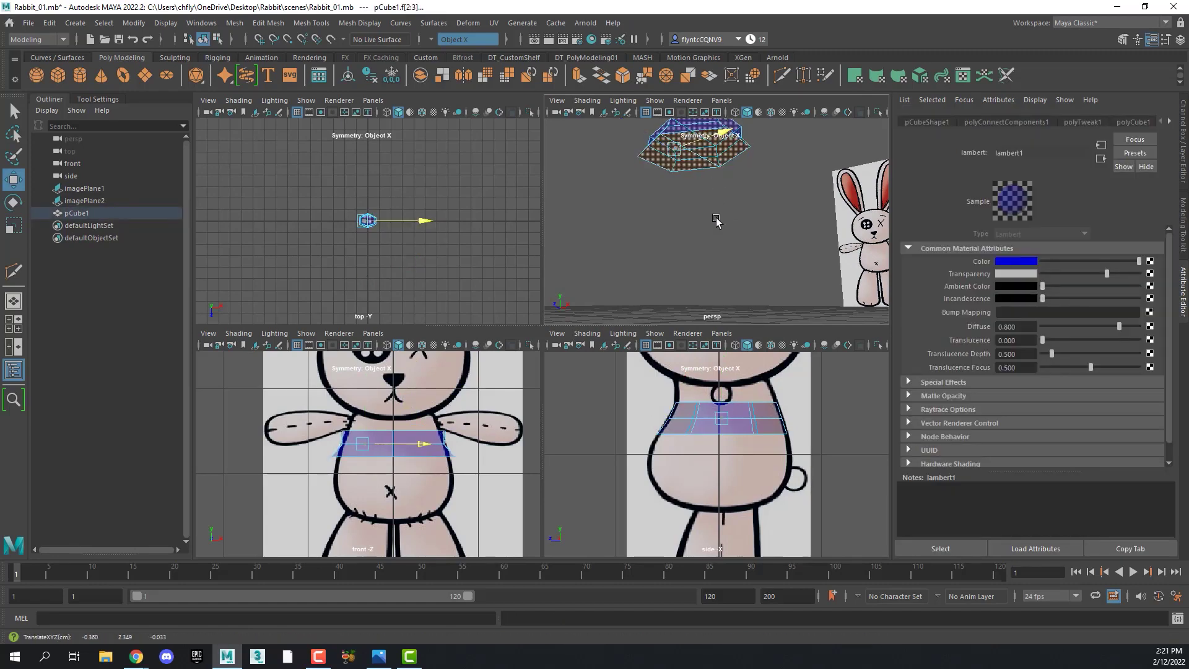
{"action": "left_click", "coordinate": [722, 200]}
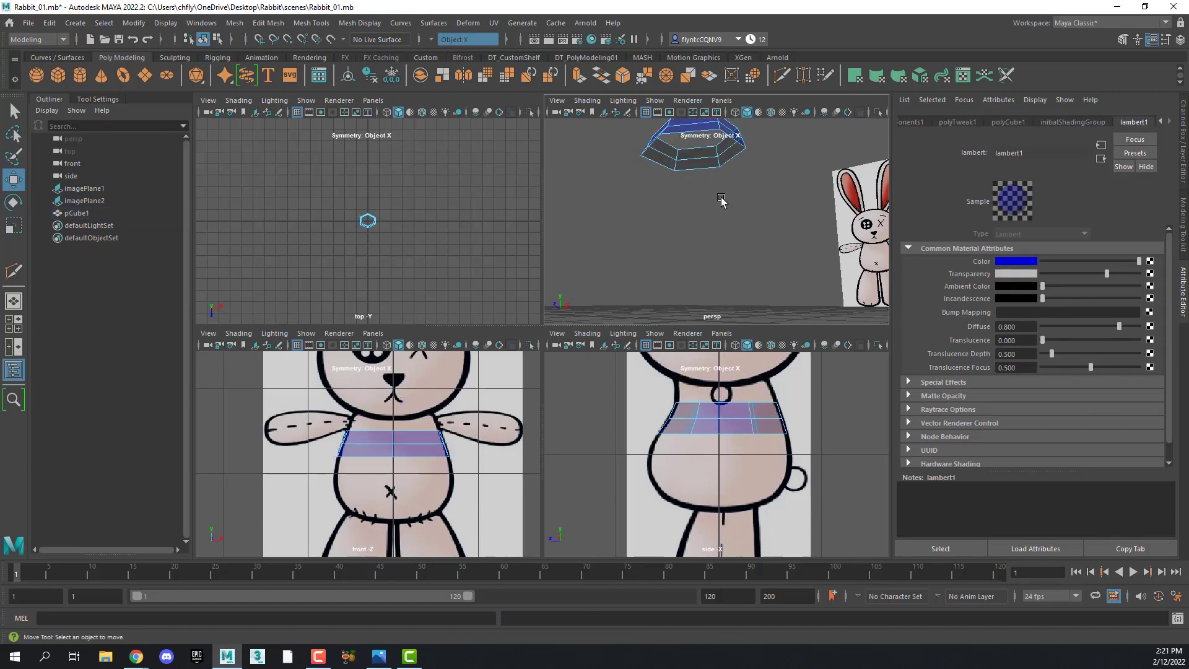
{"action": "left_click_drag", "start_coordinate": [718, 206], "coordinate": [714, 254], "text": "alt"}
{"action": "left_click", "coordinate": [713, 253]}
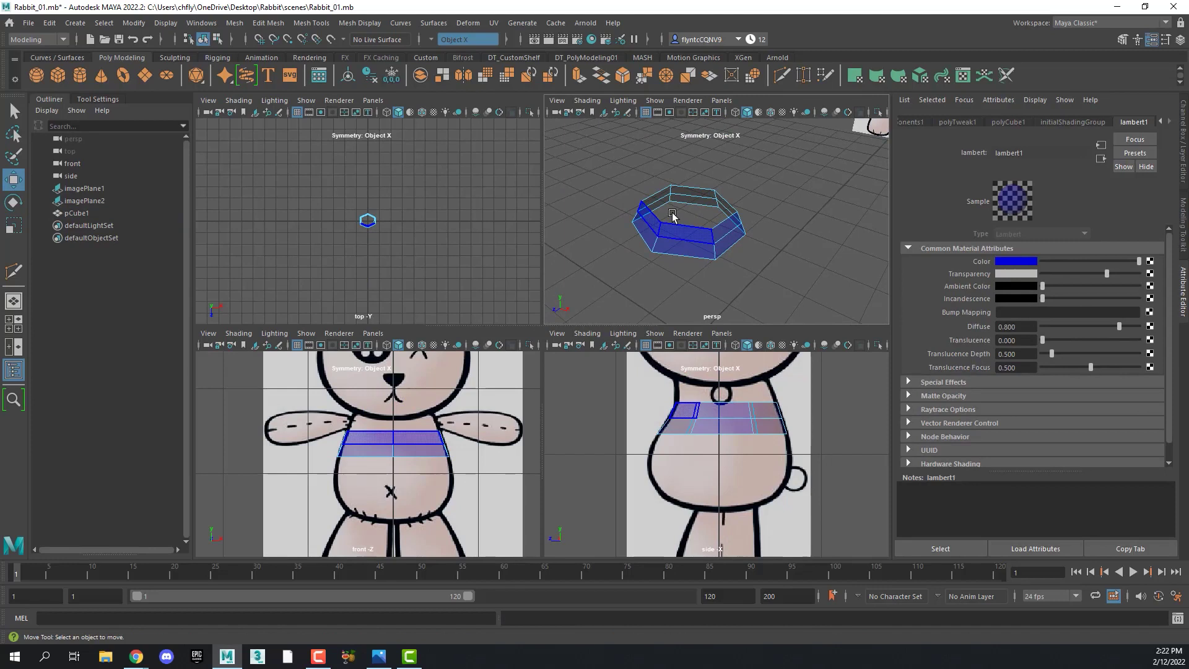
{"action": "left_click", "coordinate": [635, 256]}
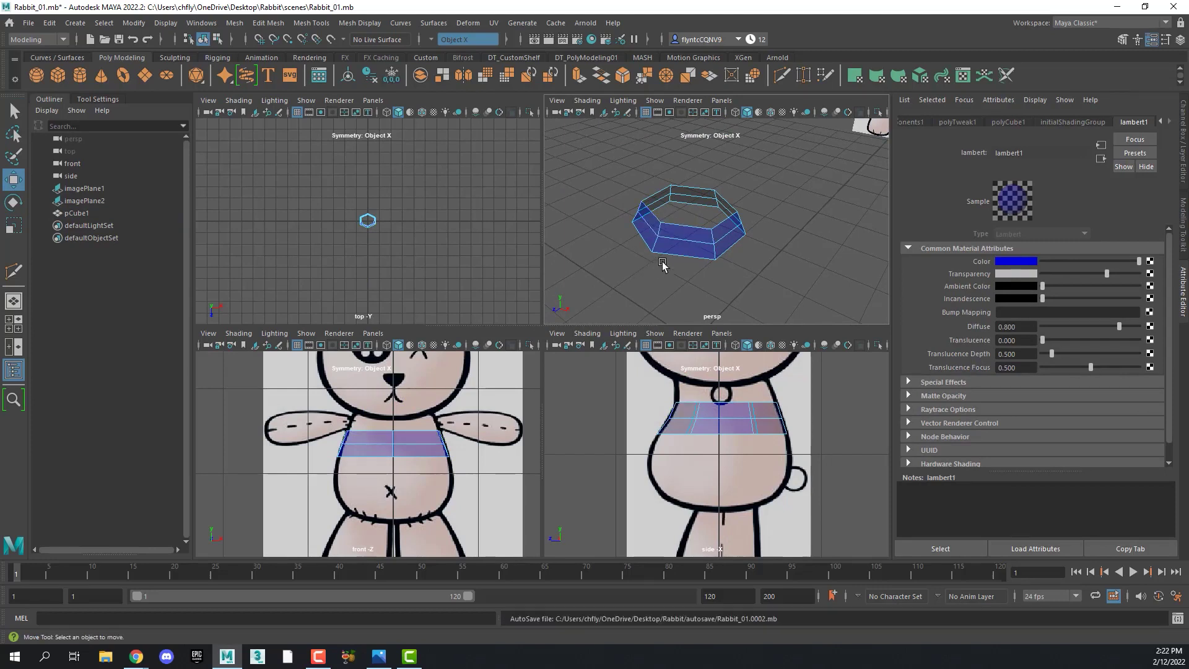
{"action": "left_click", "coordinate": [699, 257]}
{"action": "left_click", "coordinate": [694, 277]}
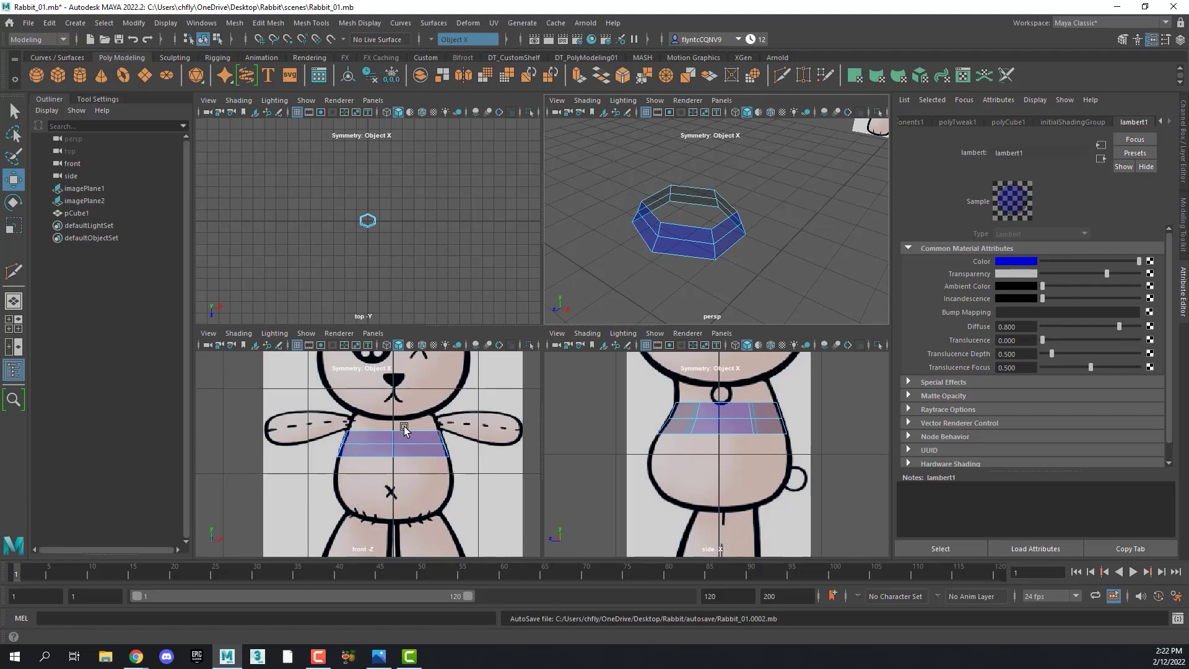
In the front view, extrude the upper border edges up to the neck at about Y 2.72 and narrow them along X to the outline
{"action": "key", "text": "space"}
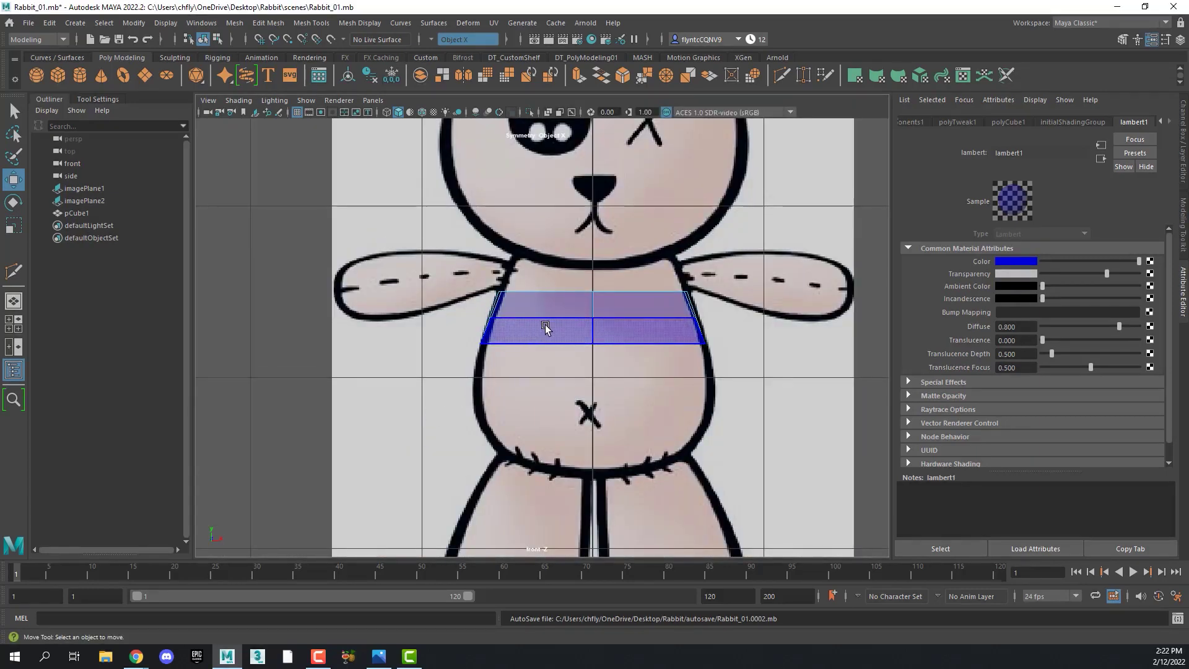
{"action": "left_click", "coordinate": [572, 308]}
{"action": "right_click", "coordinate": [572, 308]}
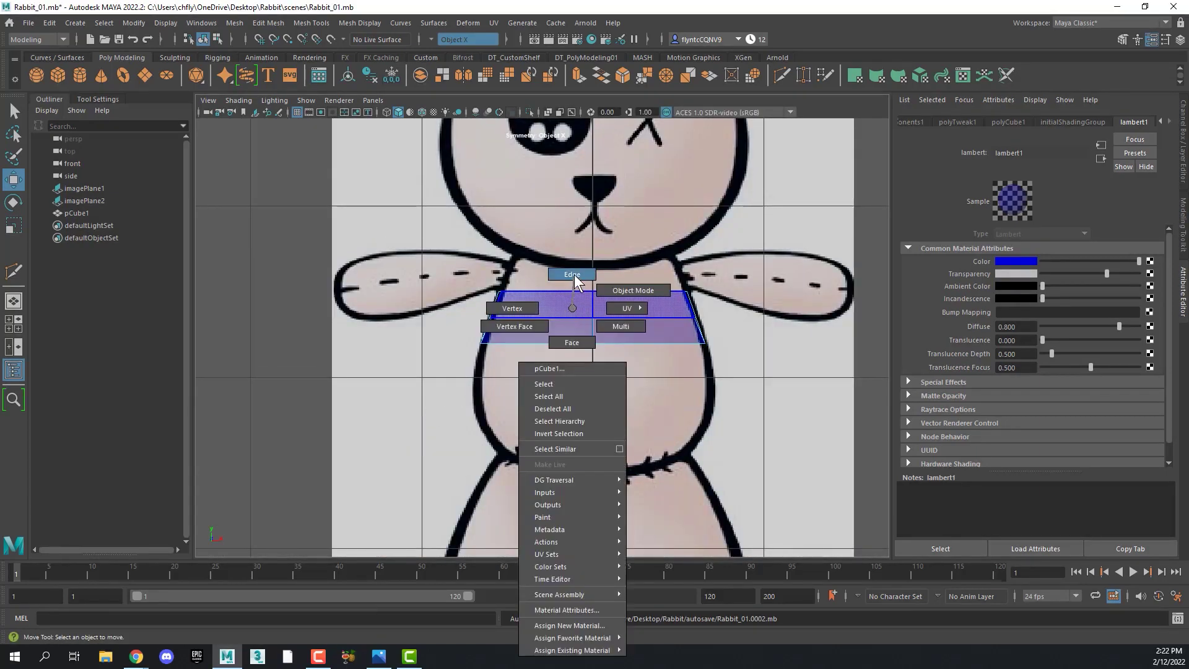
{"action": "left_click", "coordinate": [573, 274]}
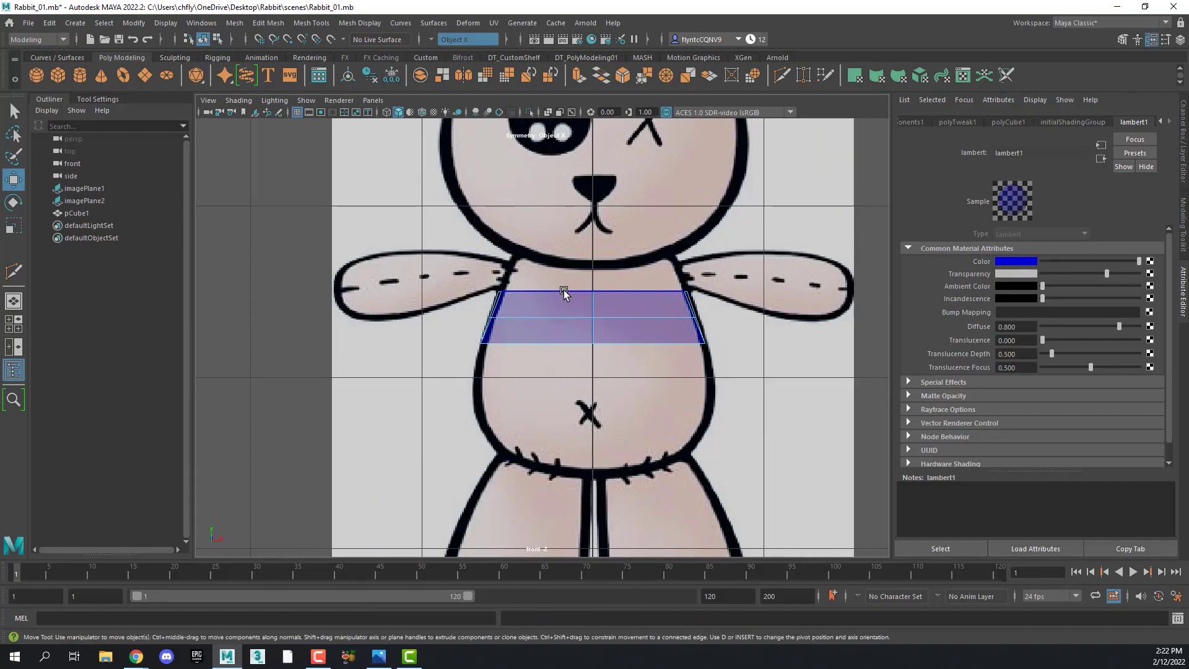
{"action": "double_click", "coordinate": [564, 293]}
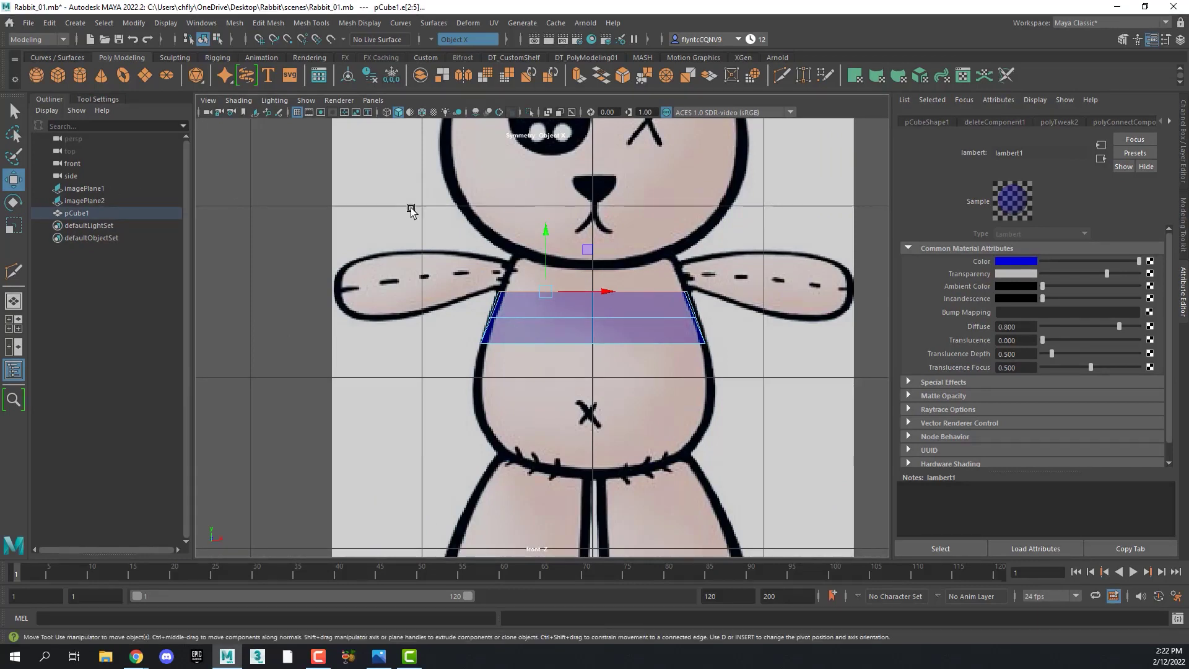
{"action": "left_click_drag", "start_coordinate": [545, 242], "coordinate": [548, 209], "text": "shift"}
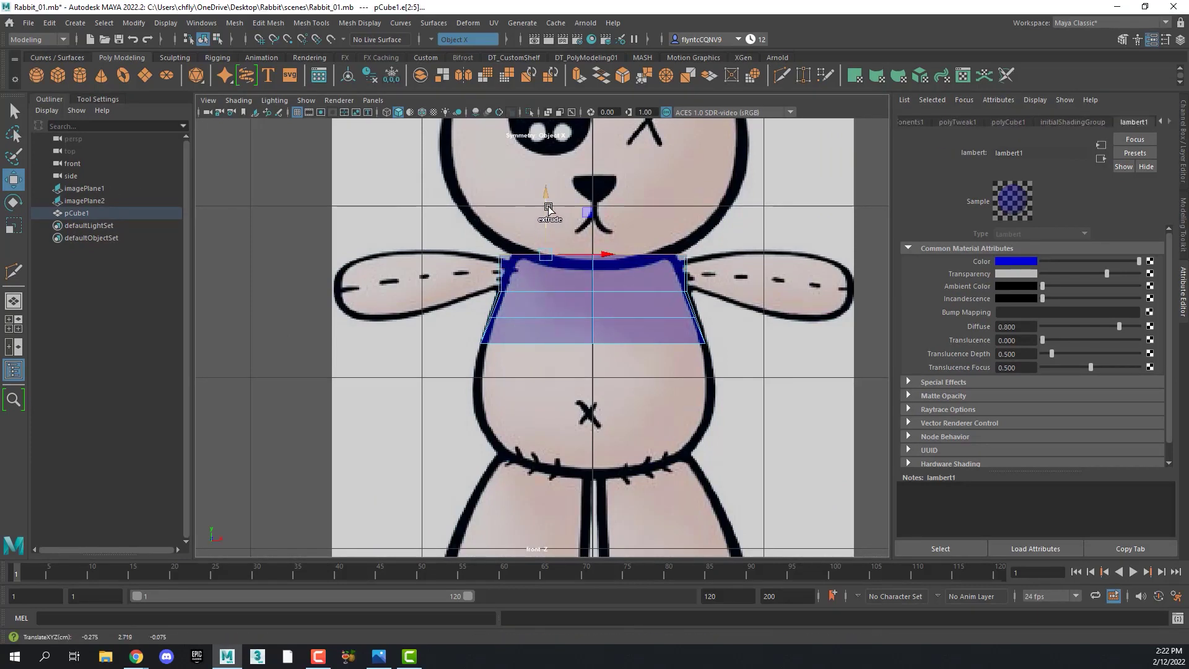
{"action": "key", "text": "r"}
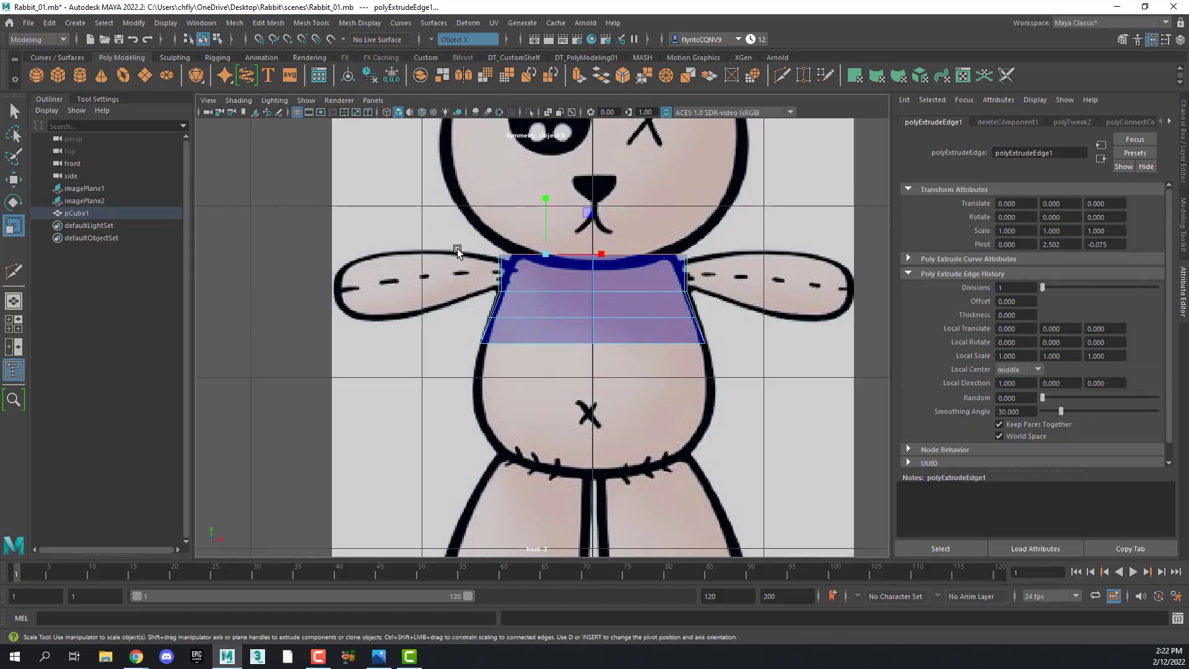
{"action": "left_click_drag", "start_coordinate": [601, 254], "coordinate": [576, 257]}
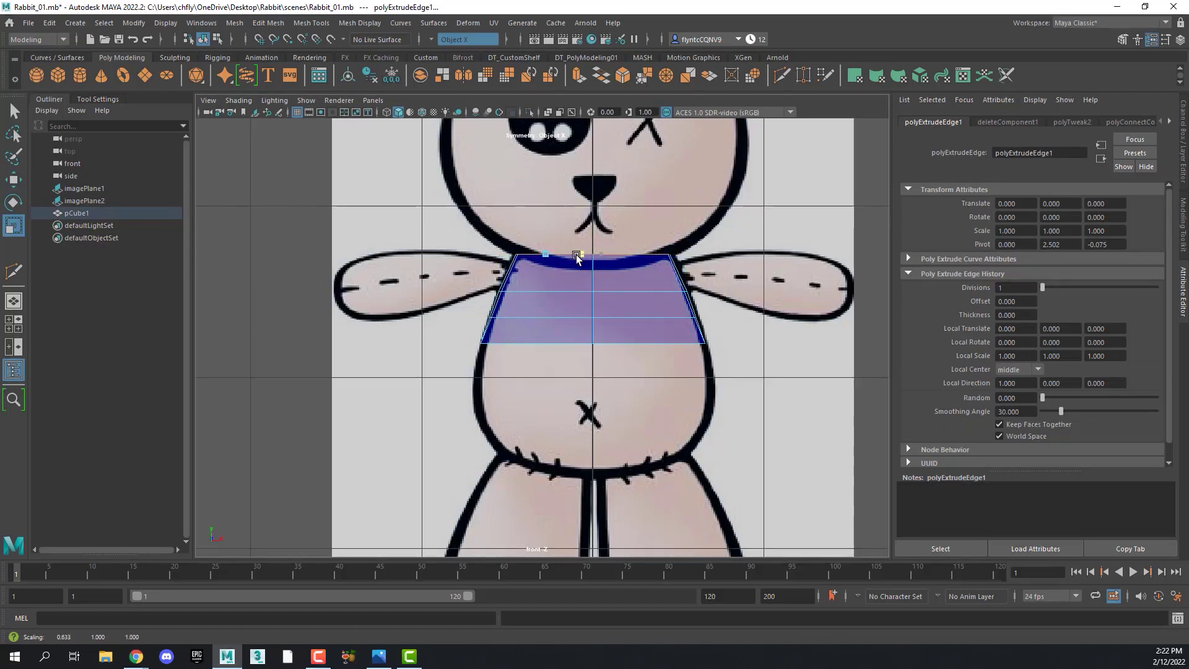
Extrude the lower border edges down to about Y 1.99 and widen them along X to the torso outline
{"action": "left_click", "coordinate": [557, 344]}
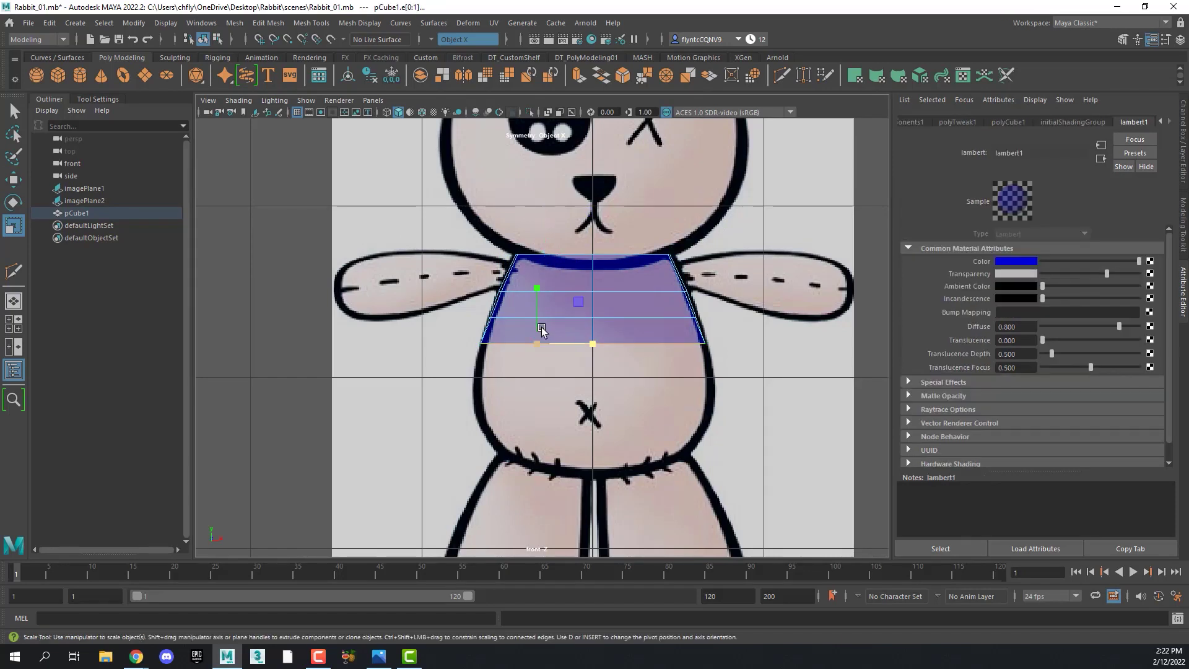
{"action": "key", "text": "w"}
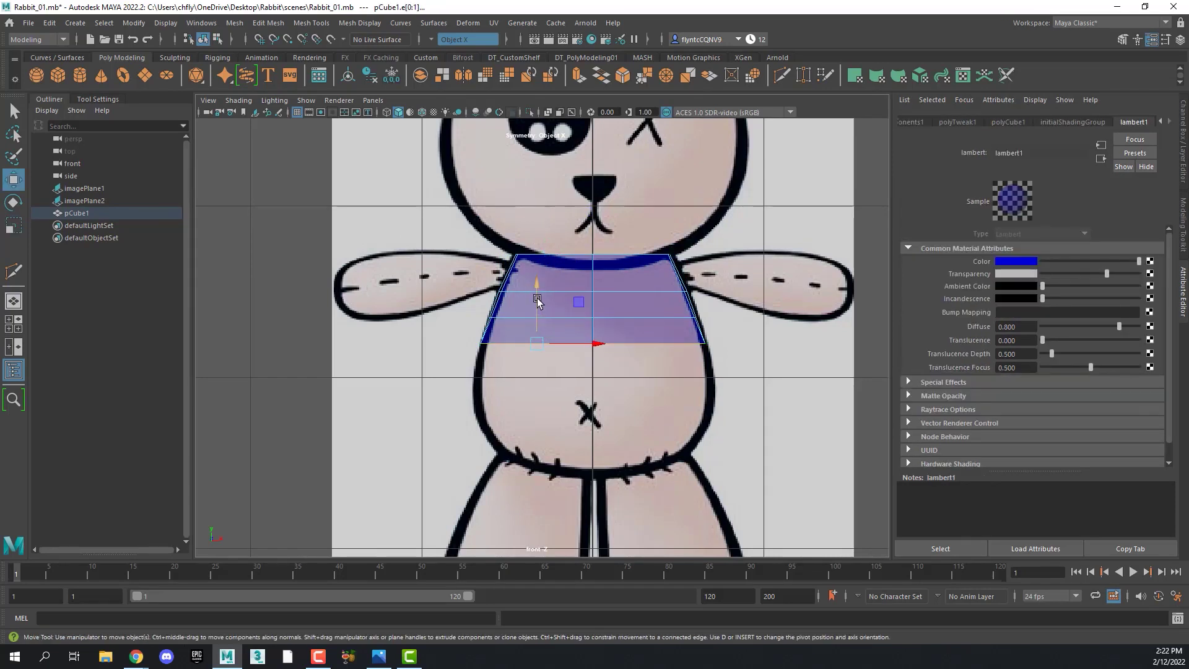
{"action": "left_click_drag", "start_coordinate": [538, 302], "coordinate": [531, 337], "text": "shift"}
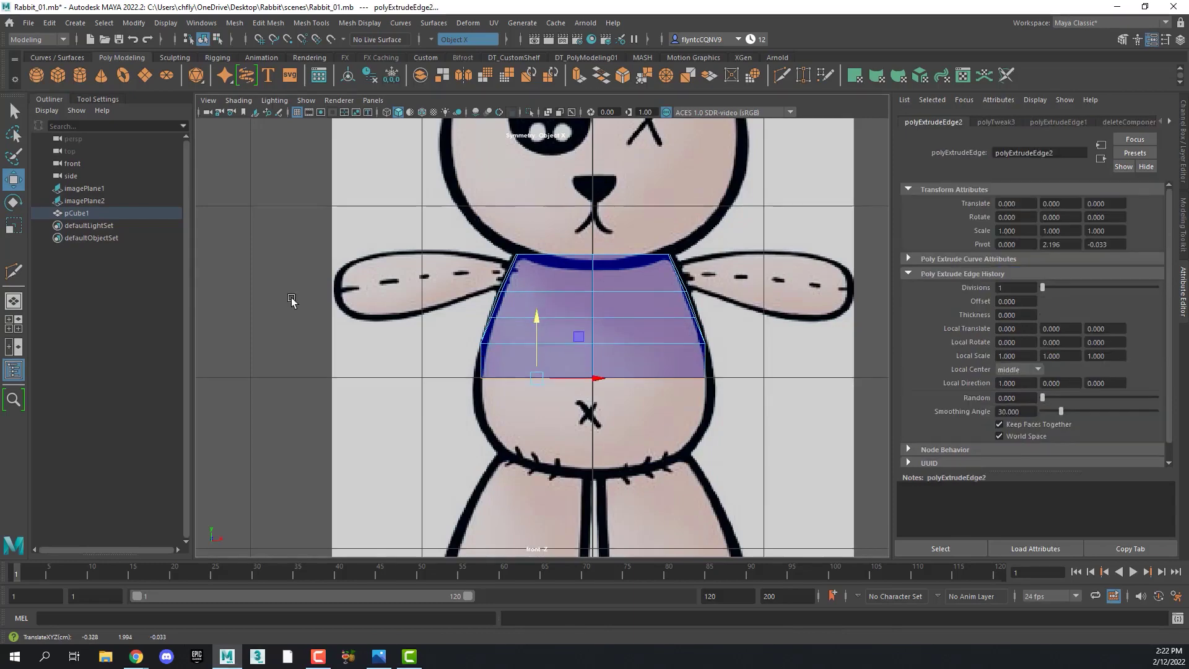
{"action": "key", "text": "r"}
{"action": "left_click_drag", "start_coordinate": [593, 379], "coordinate": [602, 383]}
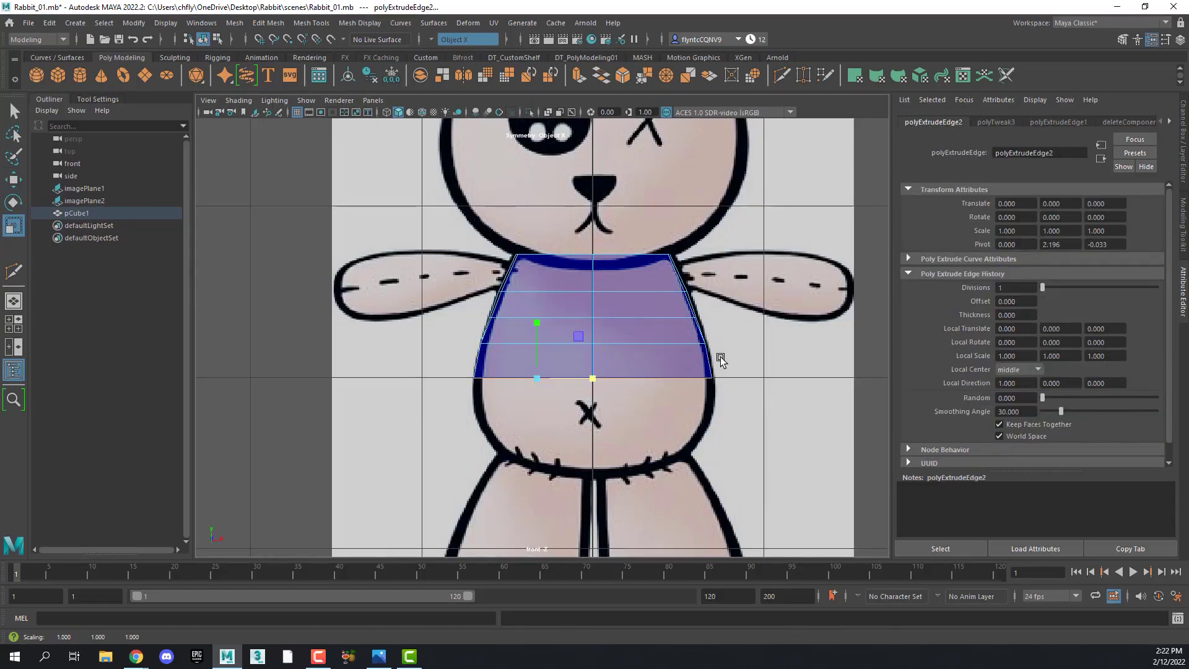
In the side view, fit the top row's front vertex to the neck outline and move its back vertex to about Z -0.48
{"action": "key", "text": "space"}
{"action": "key", "text": "space"}
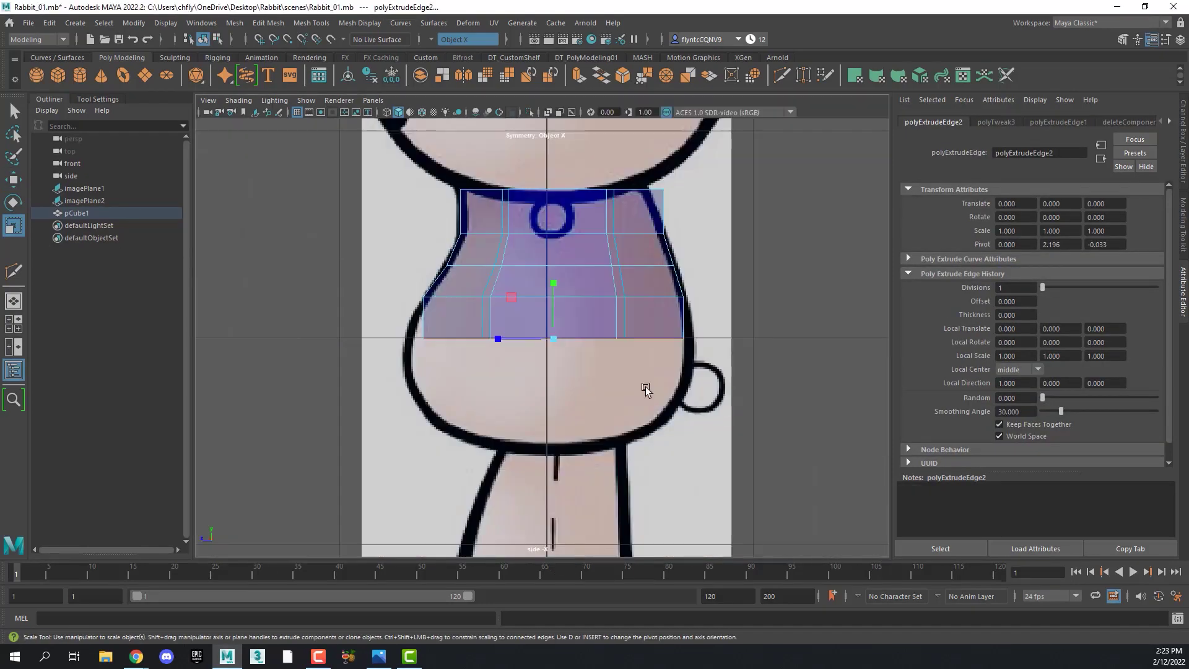
{"action": "right_click_drag", "start_coordinate": [472, 193], "coordinate": [419, 191]}
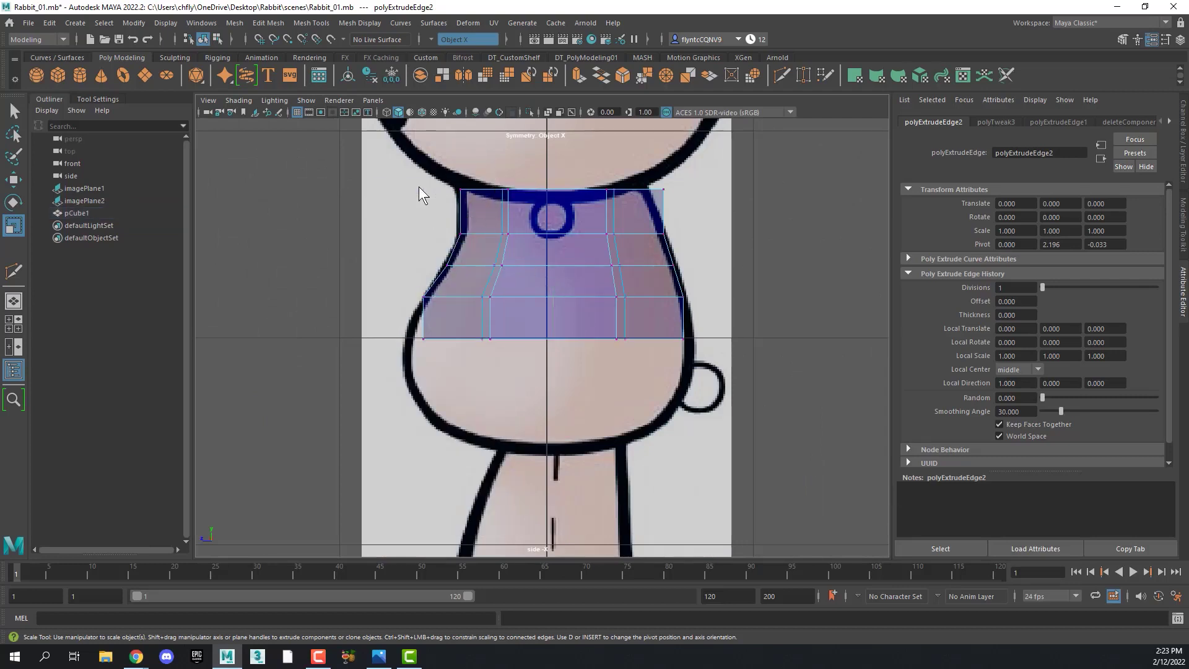
{"action": "left_click", "coordinate": [461, 190]}
{"action": "key", "text": "w"}
{"action": "left_click_drag", "start_coordinate": [399, 189], "coordinate": [395, 189]}
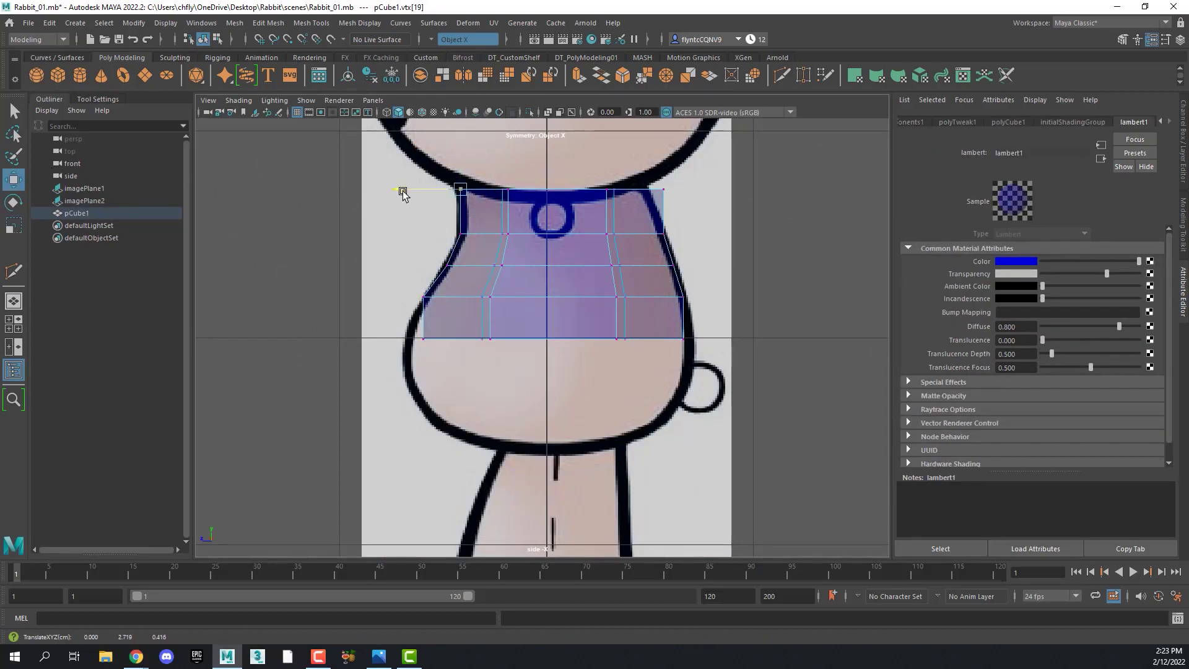
{"action": "left_click", "coordinate": [663, 189]}
{"action": "left_click_drag", "start_coordinate": [624, 191], "coordinate": [606, 191]}
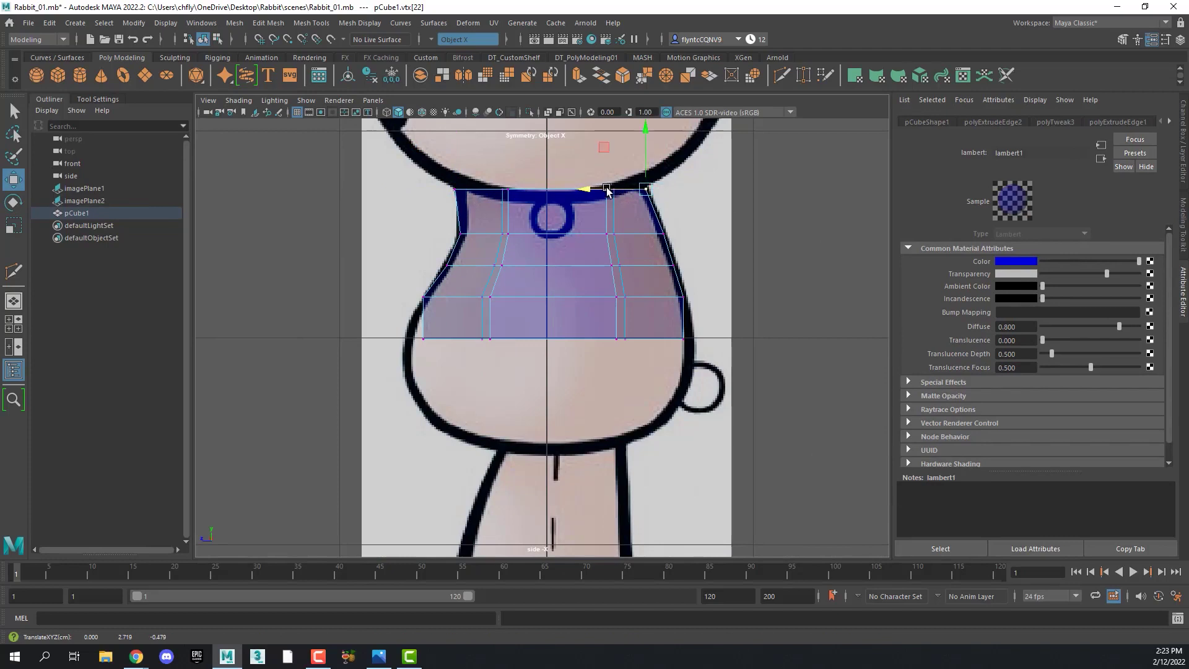
Move the bottom row's front vertex out to about Z 0.69 and its back vertex out to the side outline
{"action": "left_click", "coordinate": [423, 338]}
{"action": "left_click_drag", "start_coordinate": [407, 338], "coordinate": [391, 342]}
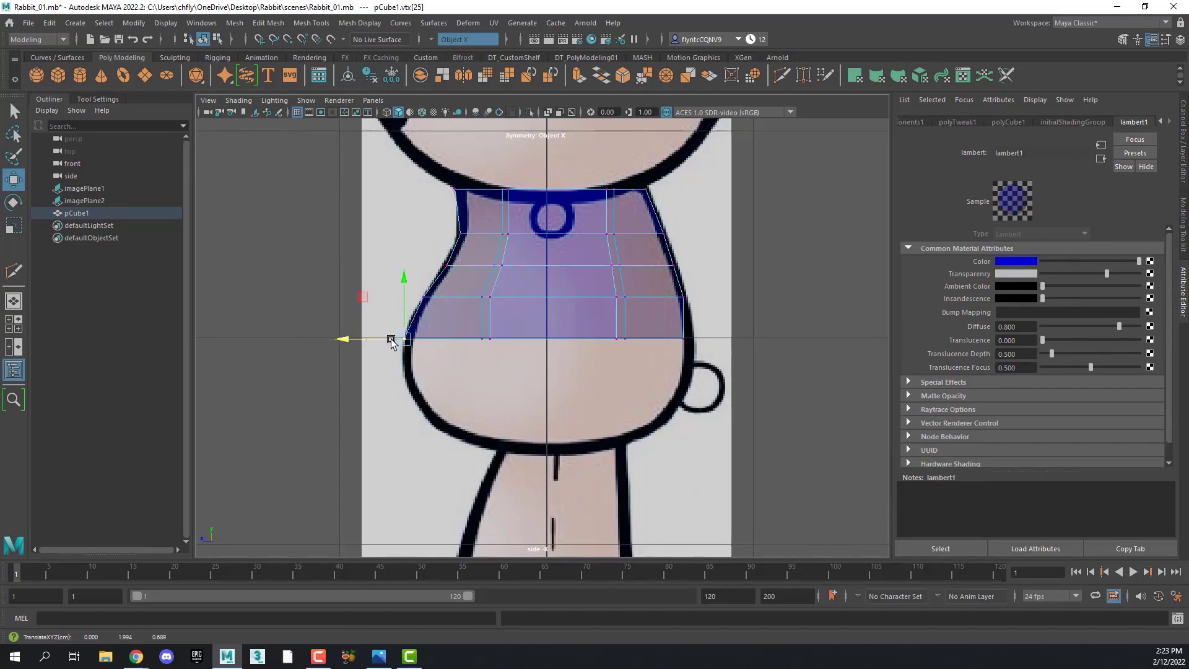
{"action": "left_click", "coordinate": [682, 339]}
{"action": "left_click_drag", "start_coordinate": [632, 337], "coordinate": [637, 340]}
Spread the bottom row's inner vertices along Z, the front pair to about 0.37 and the back pair to about -0.41
{"action": "left_click", "coordinate": [489, 338]}
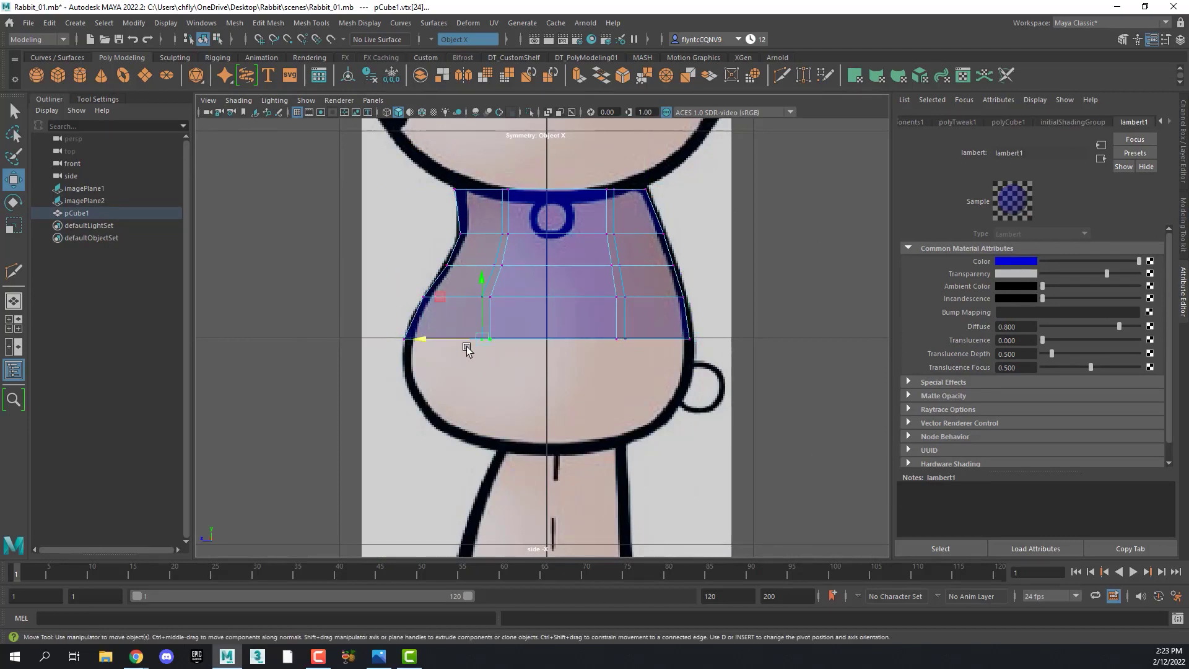
{"action": "left_click_drag", "start_coordinate": [456, 340], "coordinate": [447, 341]}
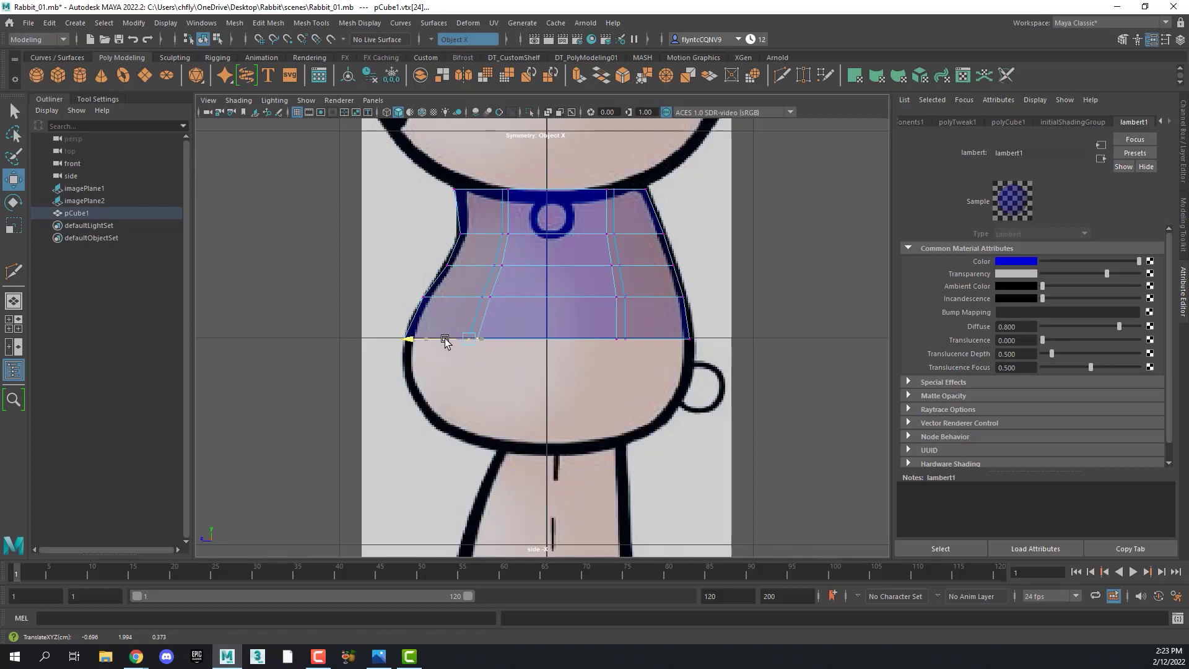
{"action": "left_click", "coordinate": [617, 339]}
{"action": "left_click_drag", "start_coordinate": [574, 340], "coordinate": [587, 341]}
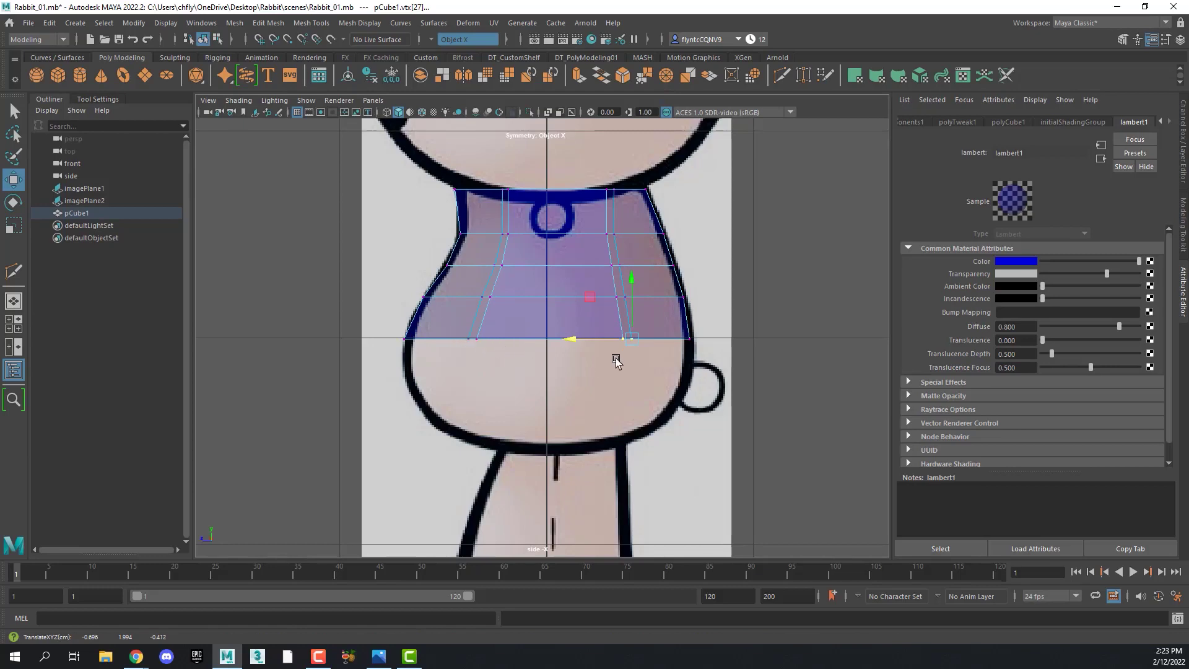
In the front view, select the torso's bottom border edges and extrude them straight down to about Y 1.80
{"action": "key", "text": "space"}
{"action": "left_click_drag", "start_coordinate": [760, 289], "coordinate": [756, 254], "text": "alt"}
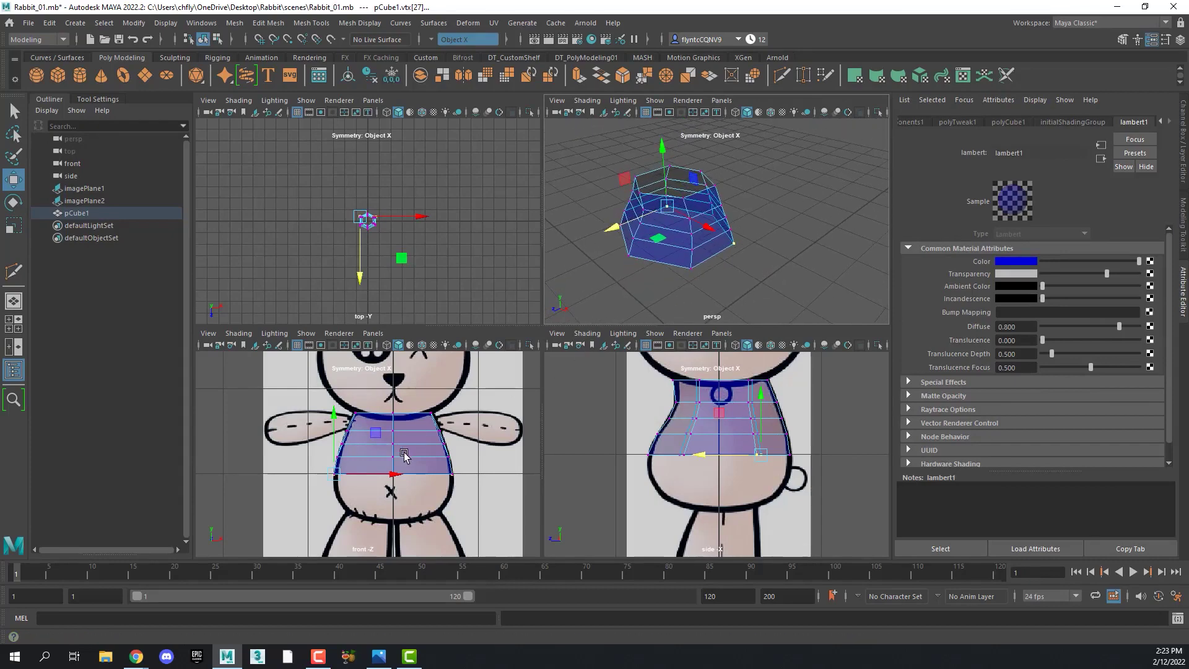
{"action": "key", "text": "space"}
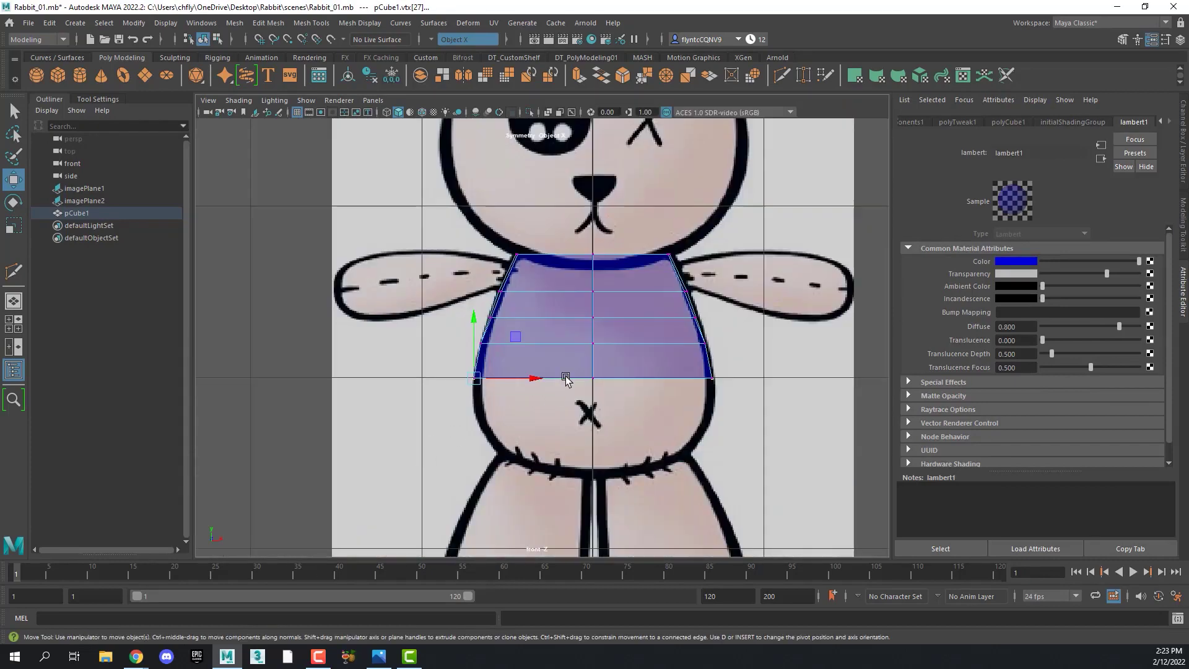
{"action": "scroll", "coordinate": [575, 354], "scroll_direction": "down", "scroll_amount": 4}
{"action": "scroll", "coordinate": [566, 360], "scroll_direction": "up", "scroll_amount": 6}
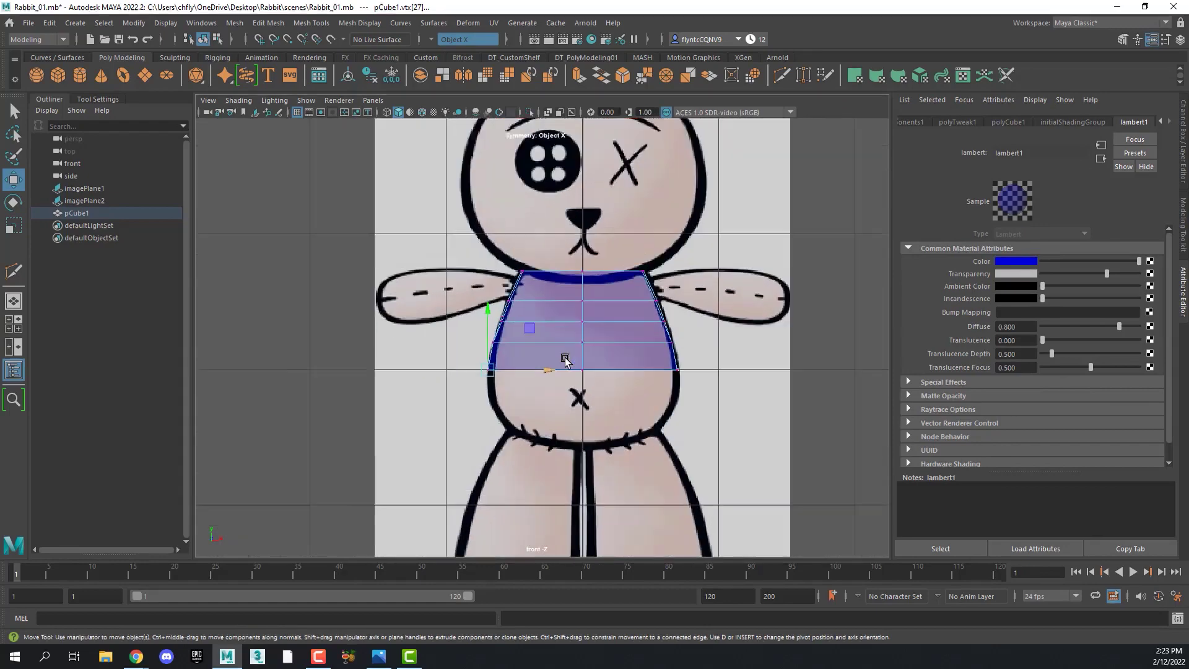
{"action": "right_click_drag", "start_coordinate": [637, 358], "coordinate": [637, 282]}
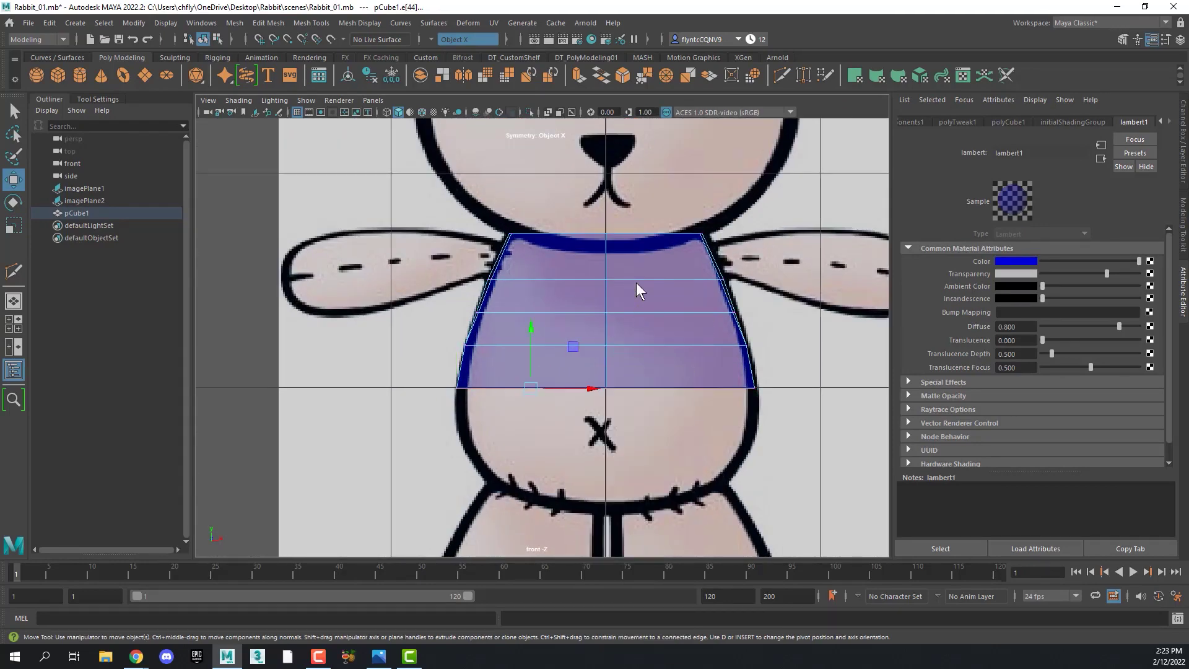
{"action": "left_click", "coordinate": [554, 389]}
{"action": "left_click", "coordinate": [649, 389]}
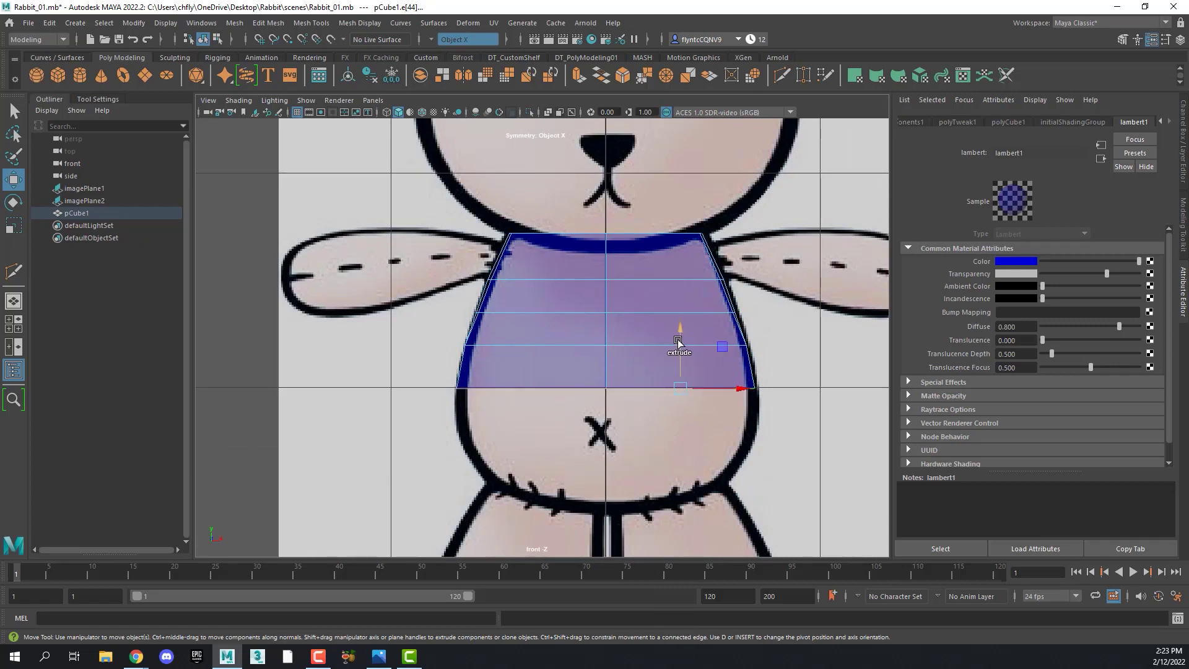
{"action": "left_click_drag", "start_coordinate": [678, 342], "coordinate": [679, 380], "text": "shift"}
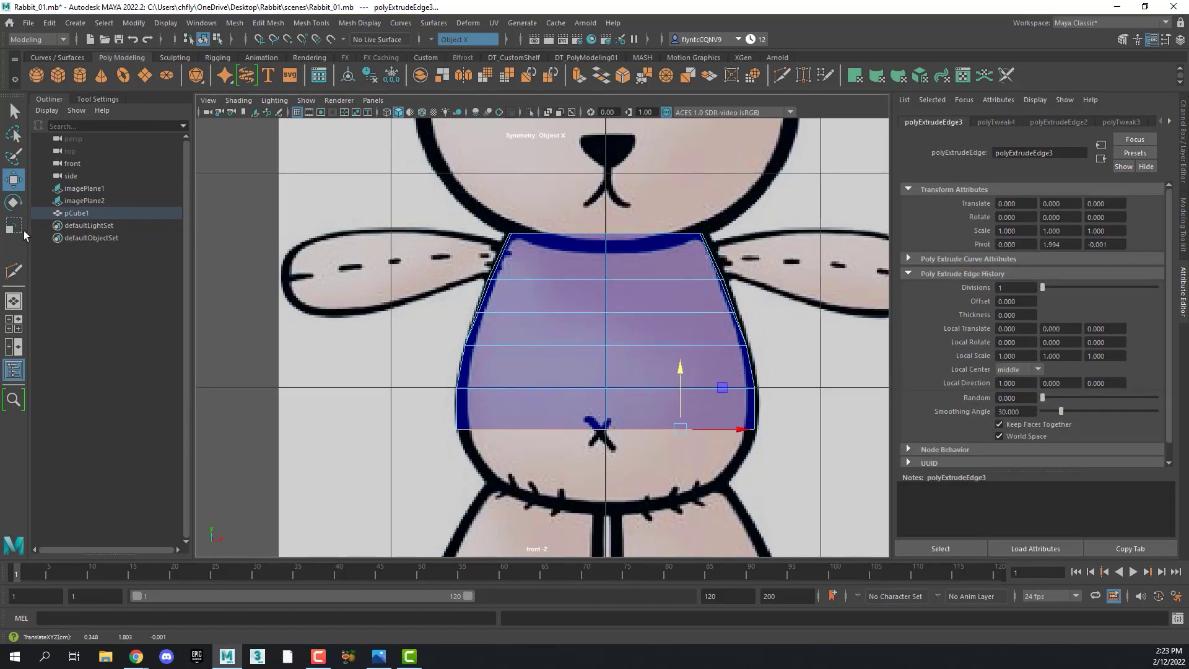
{"action": "key", "text": "r"}
{"action": "left_click_drag", "start_coordinate": [723, 436], "coordinate": [734, 433]}
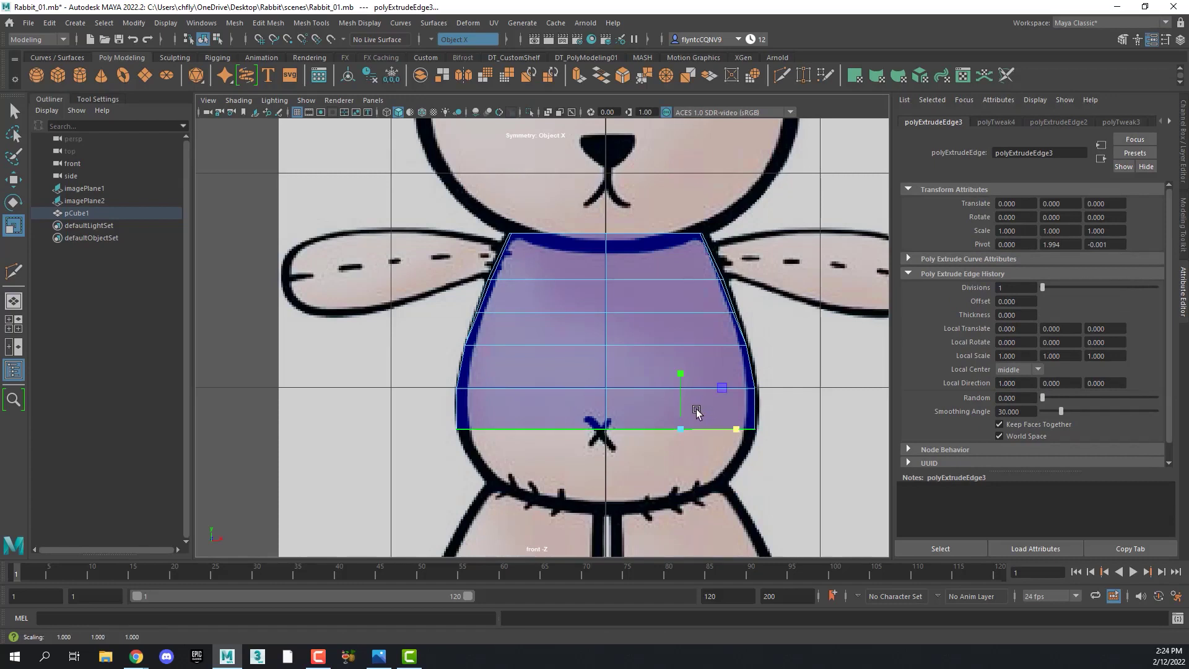
Extrude the bottom border edges again down to about Y 1.59 and narrow them along X to the body outline
{"action": "key", "text": "w"}
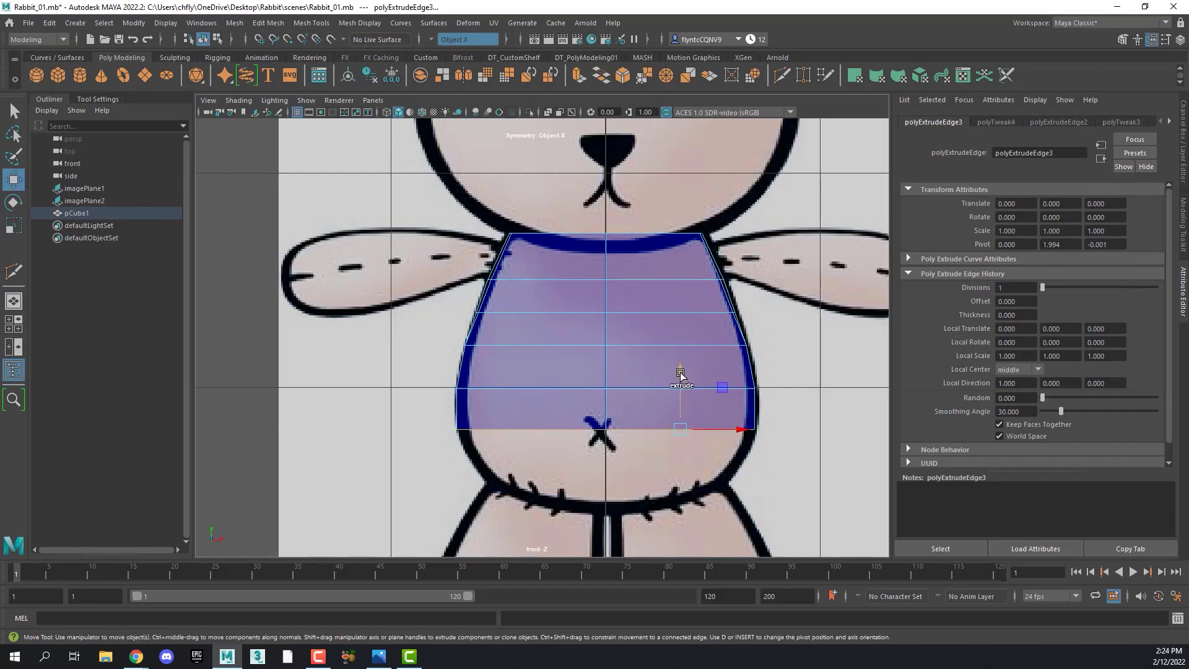
{"action": "left_click_drag", "start_coordinate": [681, 376], "coordinate": [684, 417]}
{"action": "key", "text": "ctrl+e"}
{"action": "key", "text": "r"}
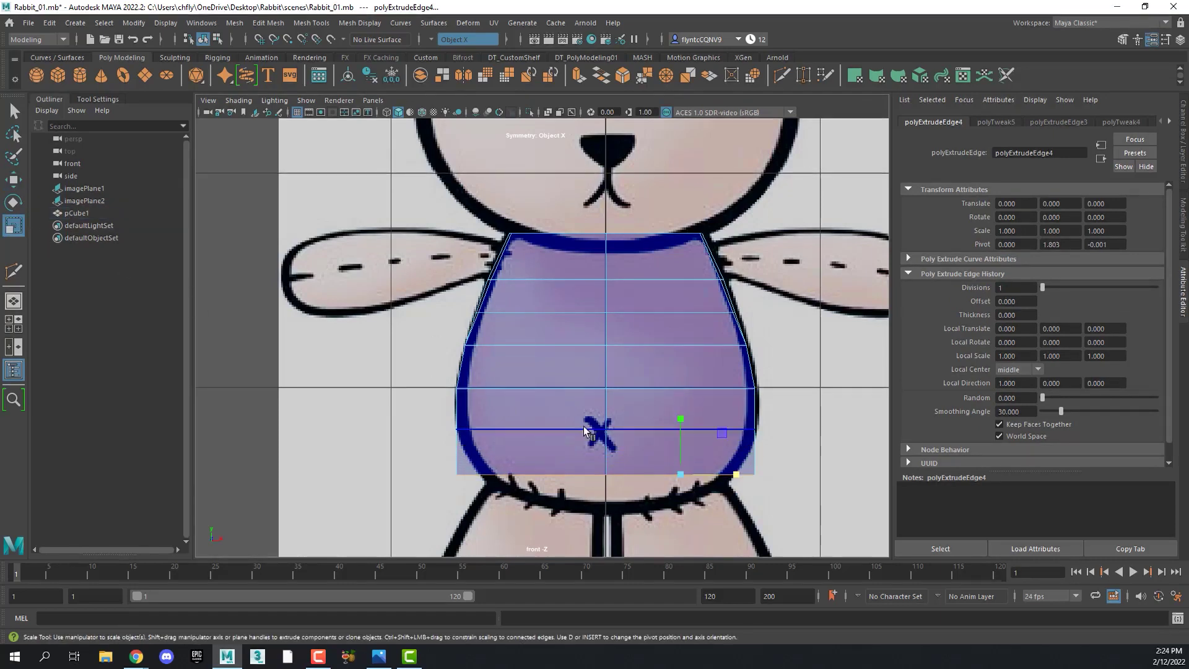
{"action": "left_click_drag", "start_coordinate": [736, 475], "coordinate": [717, 475]}
In the side view, pull the bottom row's front and back vertices in to the outline and its inner pairs inward, the back pair to about Z -0.33
{"action": "key", "text": "space"}
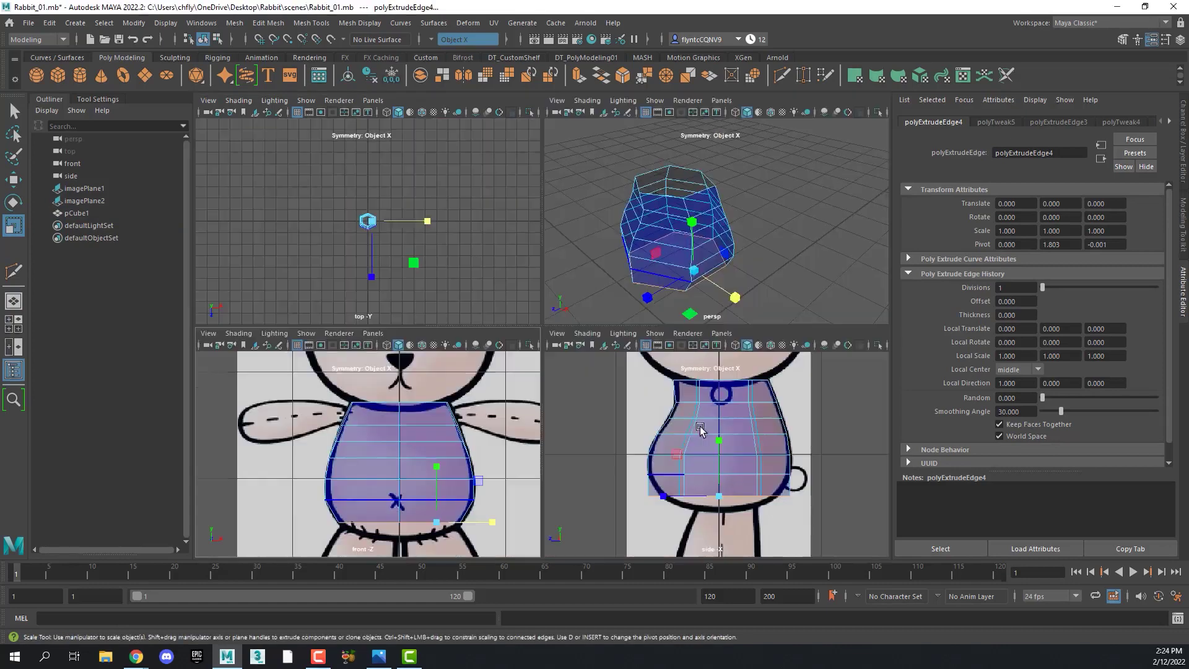
{"action": "key", "text": "space"}
{"action": "right_click_drag", "start_coordinate": [446, 314], "coordinate": [387, 313]}
{"action": "left_click_drag", "start_coordinate": [376, 390], "coordinate": [412, 421]}
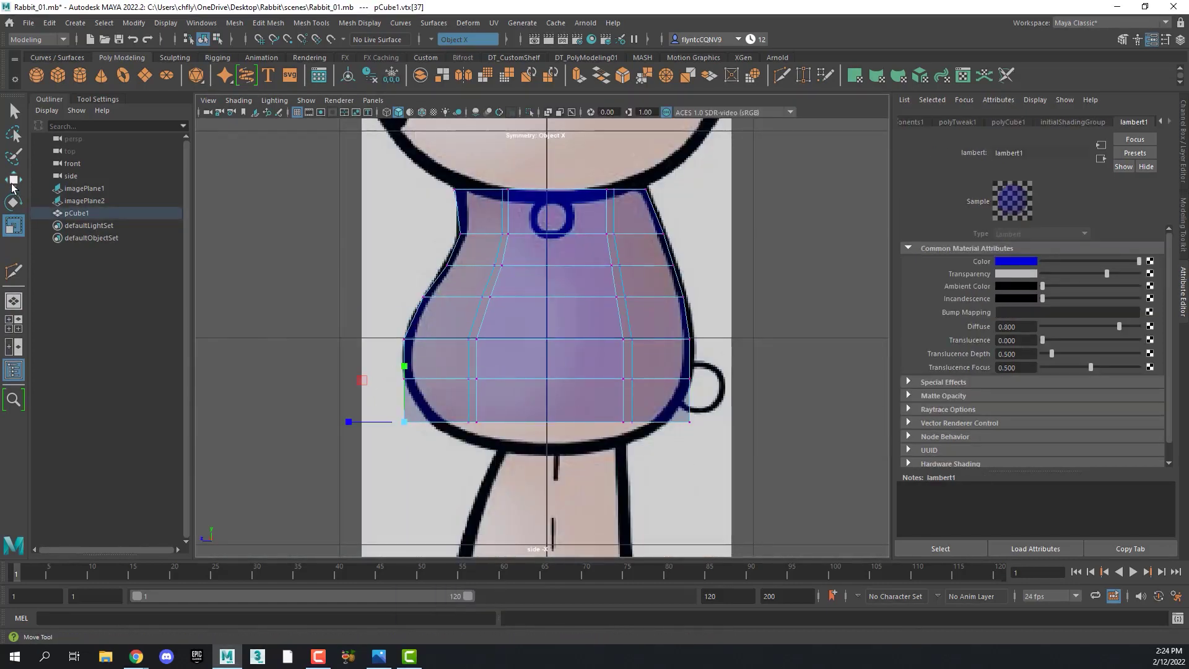
{"action": "key", "text": "w"}
{"action": "left_click_drag", "start_coordinate": [690, 444], "coordinate": [600, 423]}
{"action": "left_click", "coordinate": [632, 422]}
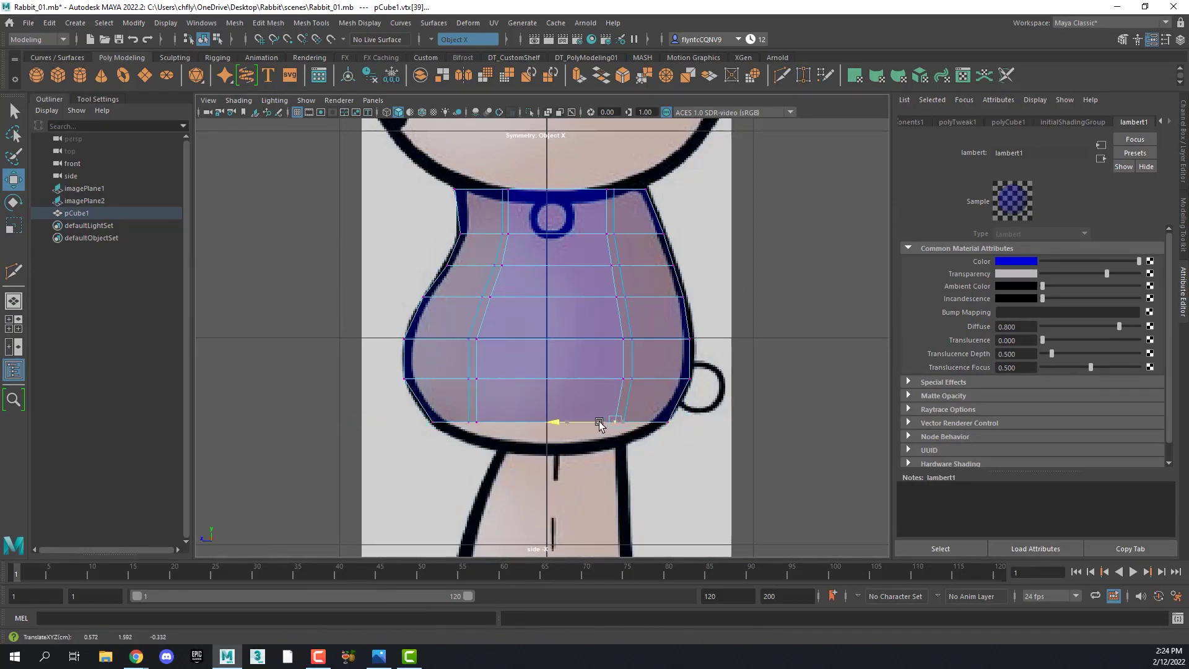
{"action": "left_click", "coordinate": [481, 422]}
In the front view, extrude the bottom border edges down to about Y 1.45 and scale them narrower along X toward the stitched hip line
{"action": "key", "text": "space"}
{"action": "key", "text": "space"}
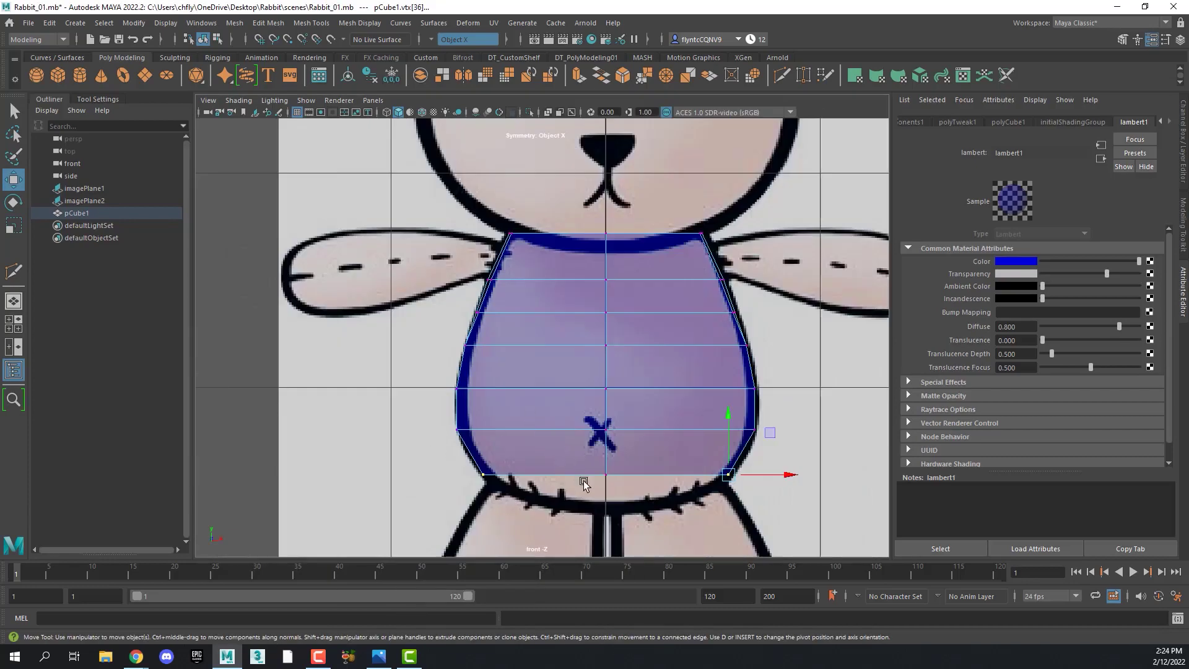
{"action": "right_click_drag", "start_coordinate": [579, 334], "coordinate": [580, 288]}
{"action": "left_click", "coordinate": [585, 476]}
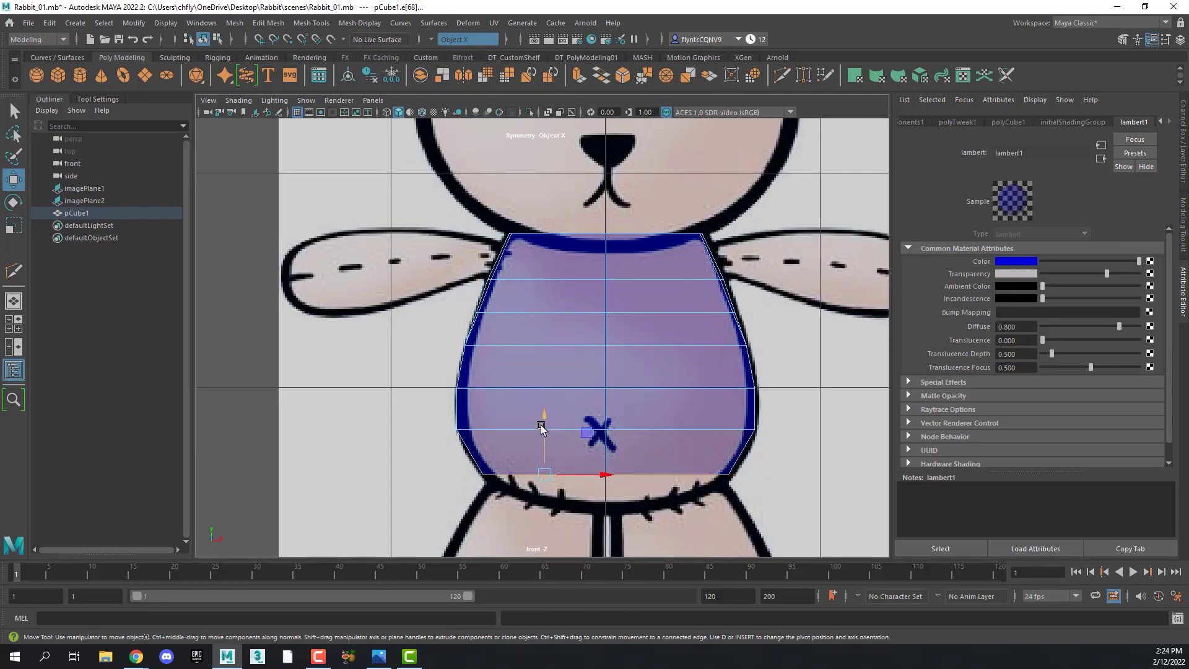
{"action": "left_click_drag", "start_coordinate": [541, 427], "coordinate": [541, 457], "text": "shift"}
{"action": "key", "text": "r"}
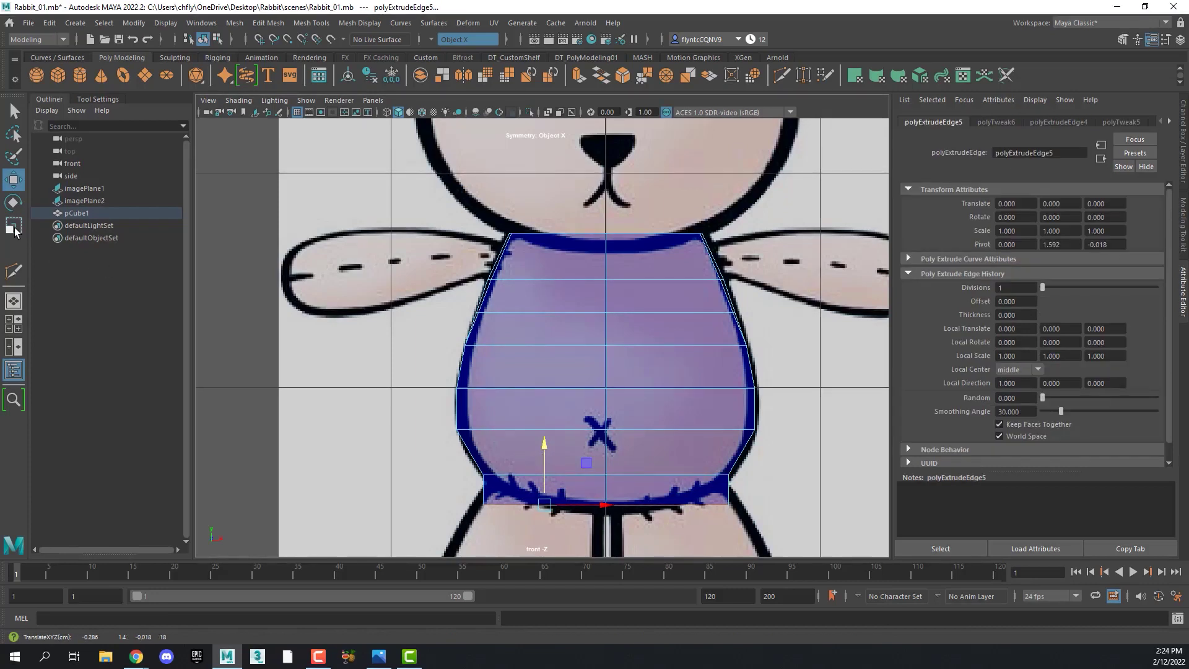
{"action": "mouse_move", "coordinate": [593, 485]}
{"action": "left_mouse_down"}
{"action": "mouse_move", "coordinate": [547, 503]}
{"action": "mouse_move", "coordinate": [586, 506]}
{"action": "left_mouse_up"}
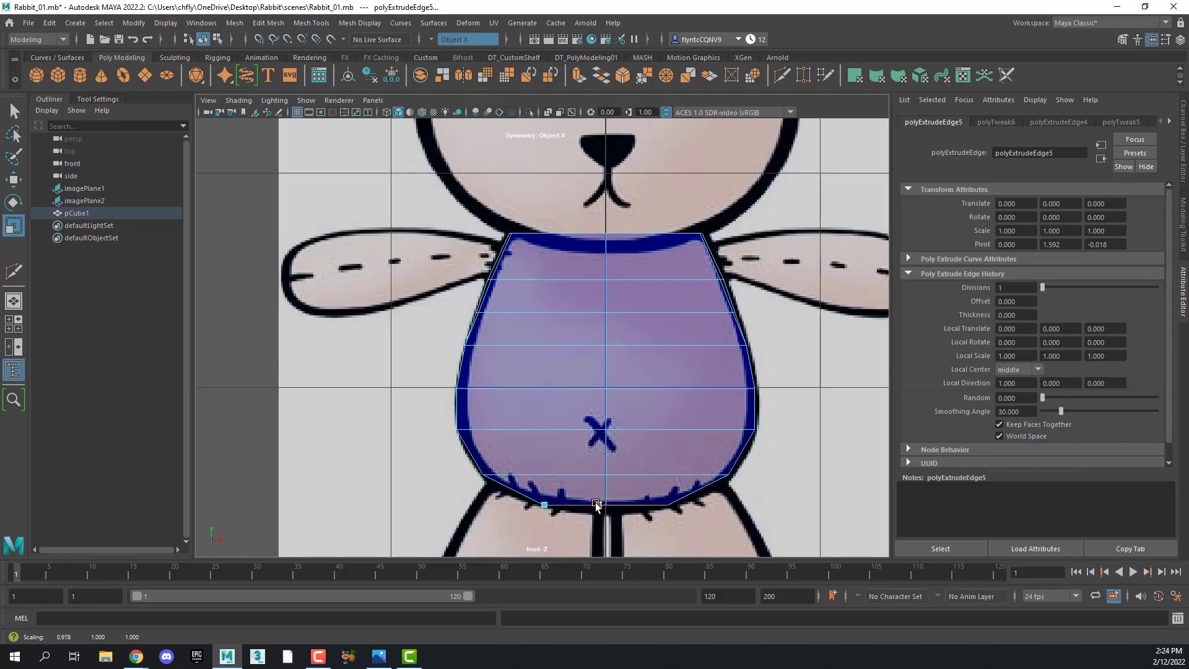
{"action": "mouse_move", "coordinate": [601, 508]}
{"action": "left_mouse_down"}
{"action": "mouse_move", "coordinate": [535, 503]}
{"action": "mouse_move", "coordinate": [585, 507]}
{"action": "left_mouse_up"}
Move the new bottom row's side vertices symmetrically toward the centre, to about X -0.10 and Y 1.45
{"action": "right_click_drag", "start_coordinate": [517, 488], "coordinate": [471, 314]}
{"action": "left_click_drag", "start_coordinate": [528, 491], "coordinate": [565, 529]}
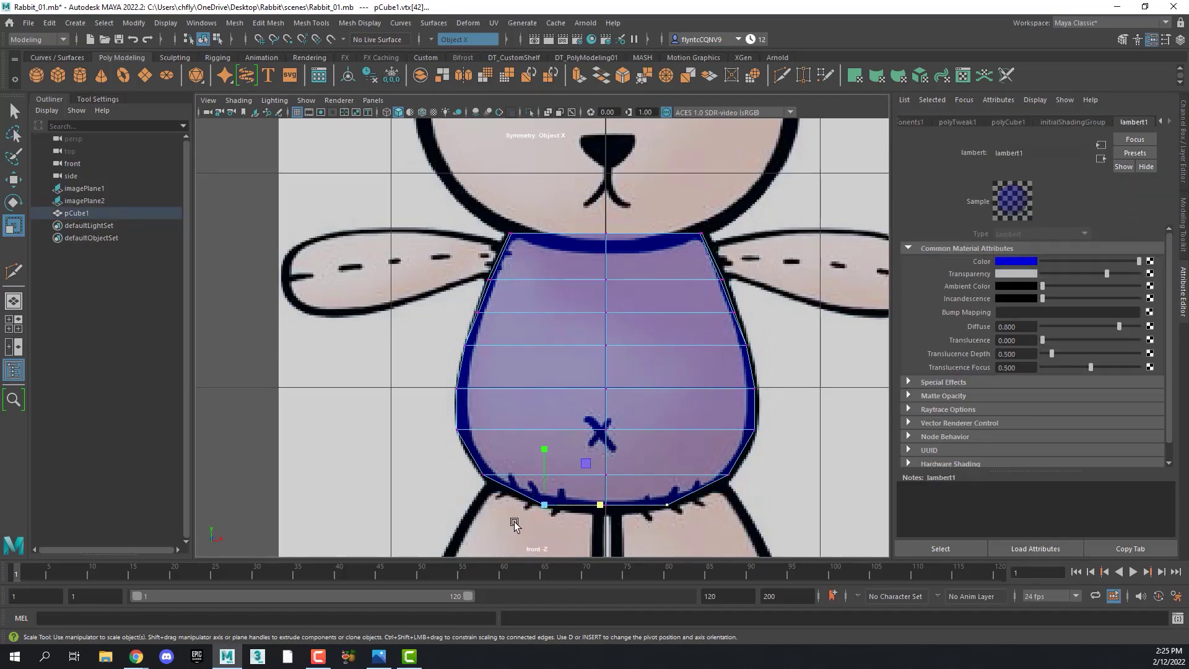
{"action": "key", "text": "w"}
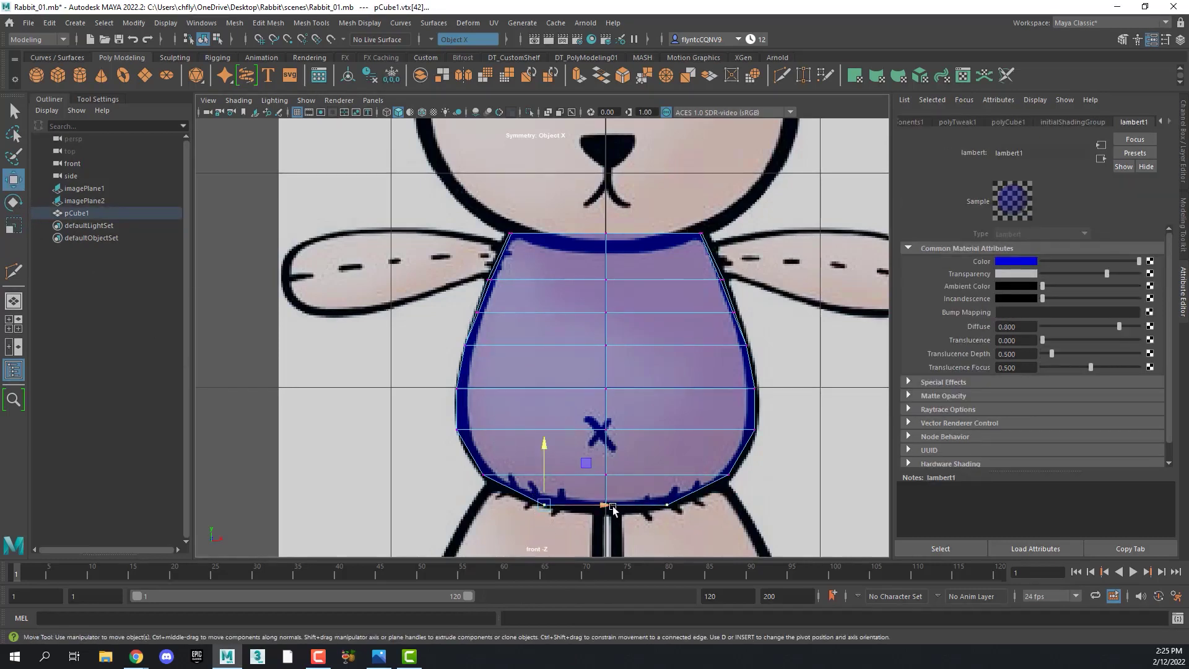
{"action": "left_click_drag", "start_coordinate": [606, 507], "coordinate": [644, 508]}
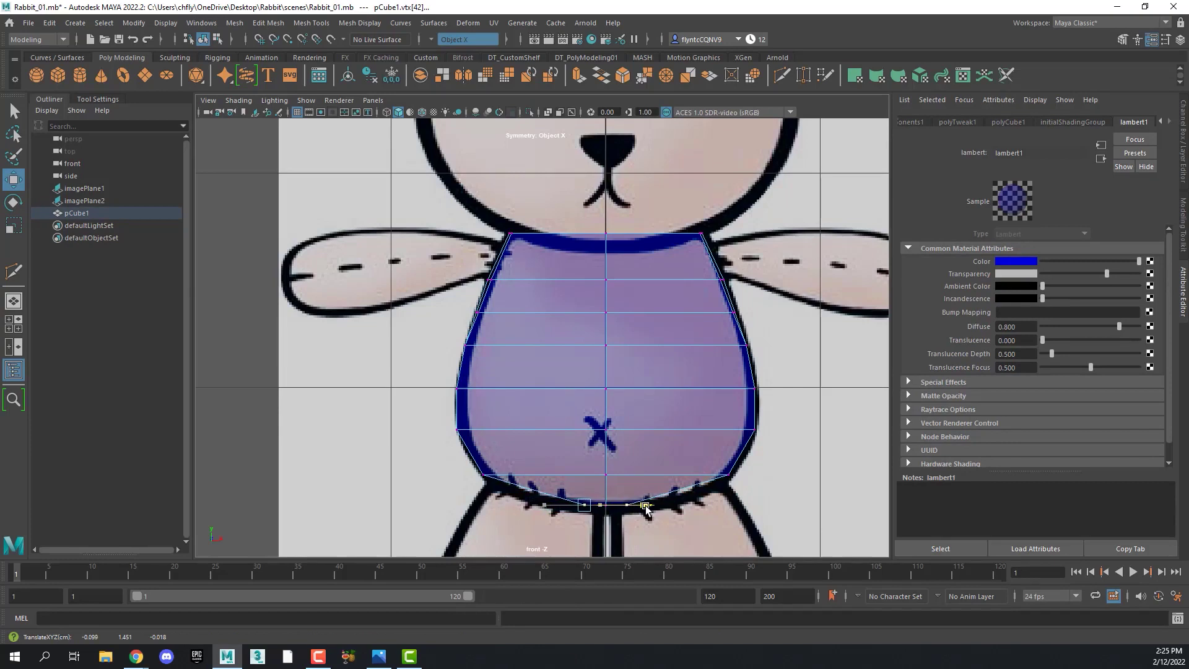
{"action": "left_click_drag", "start_coordinate": [644, 508], "coordinate": [646, 508]}
{"action": "left_click_drag", "start_coordinate": [629, 463], "coordinate": [625, 462]}
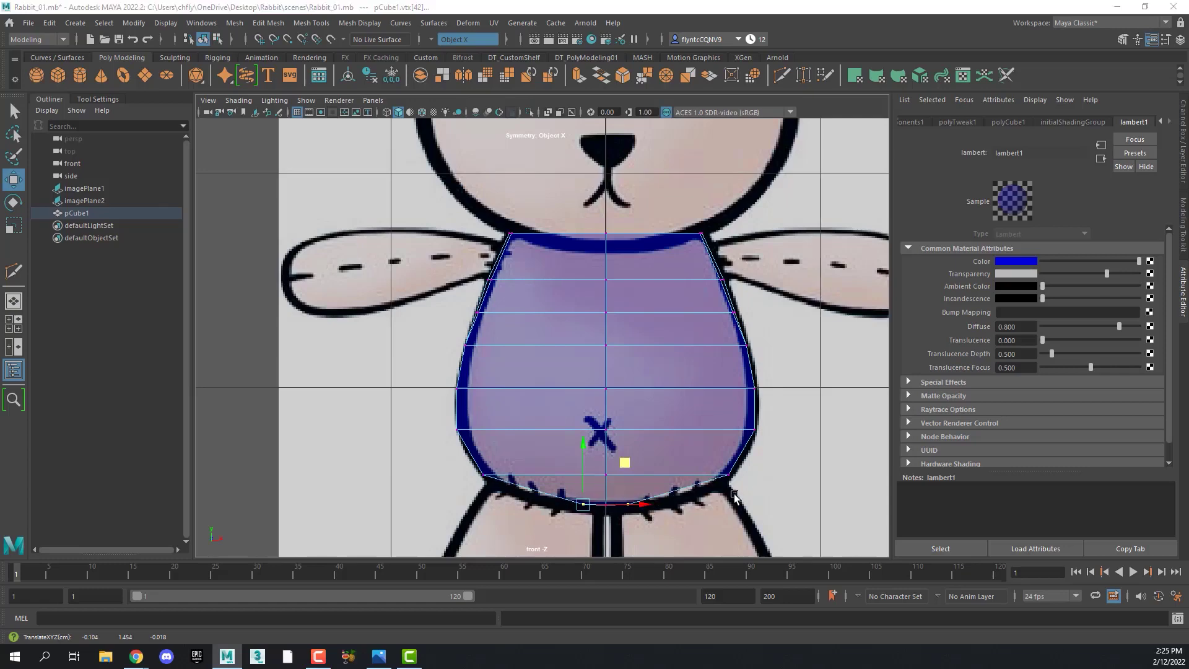
In the side view, select the whole bottom row of vertices and scale it narrower along Z toward the body outline
{"action": "key", "text": "space"}
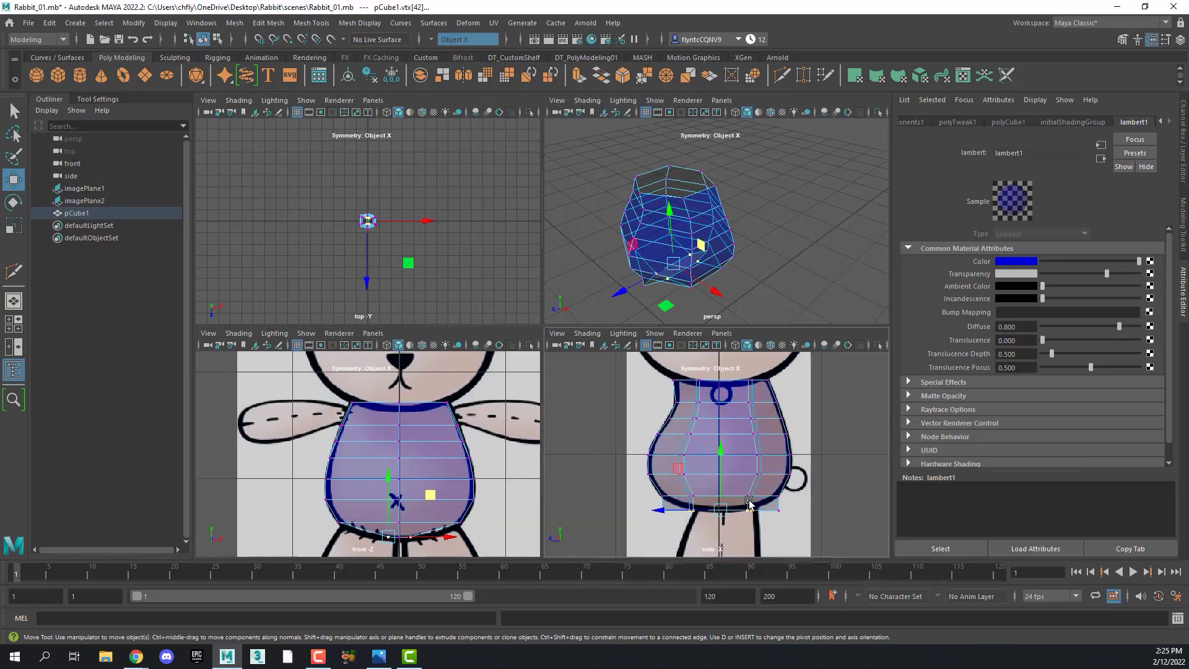
{"action": "key", "text": "space"}
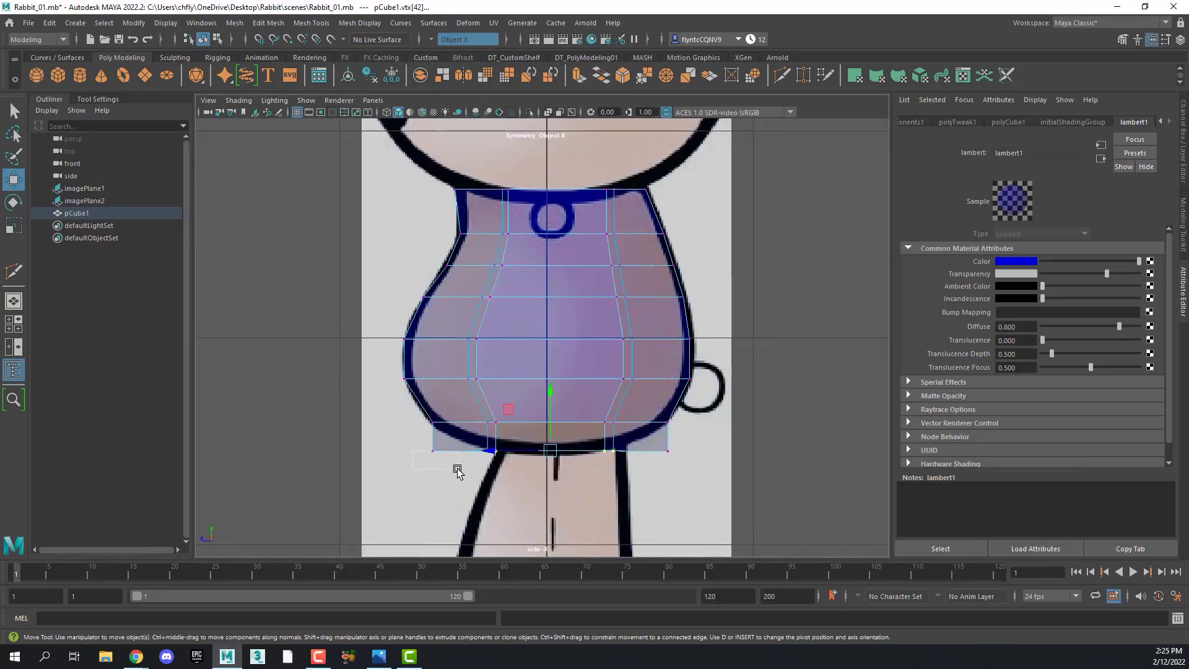
{"action": "left_click_drag", "start_coordinate": [457, 471], "coordinate": [685, 478]}
{"action": "left_click", "coordinate": [13, 225]}
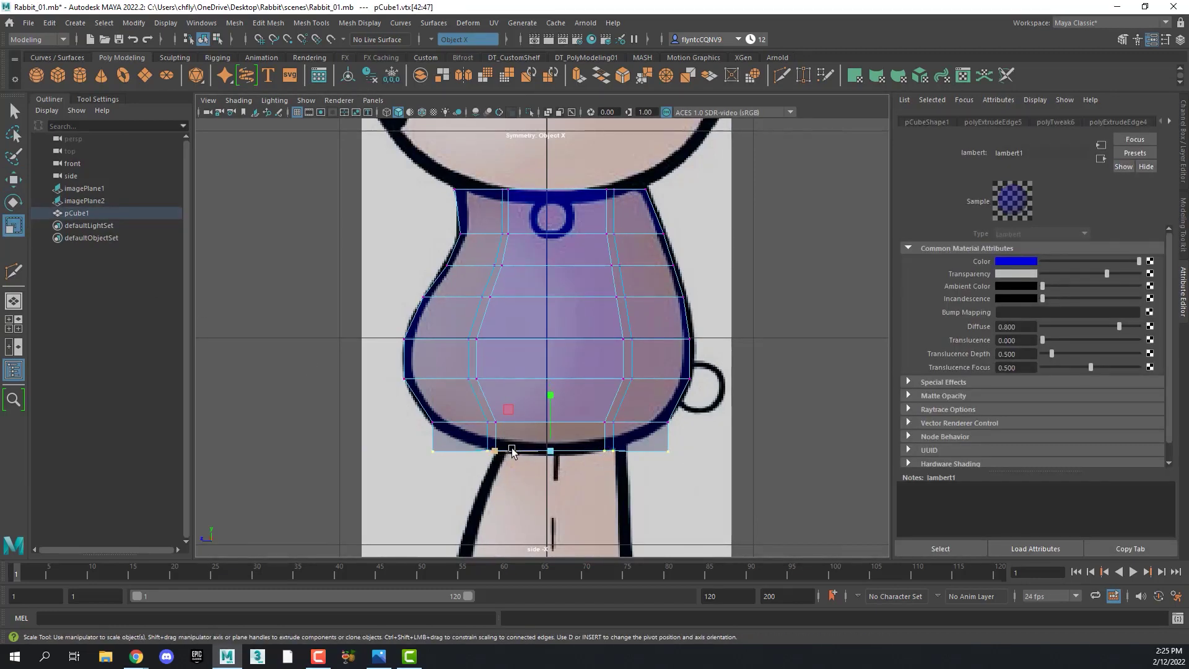
{"action": "left_click_drag", "start_coordinate": [501, 455], "coordinate": [529, 457]}
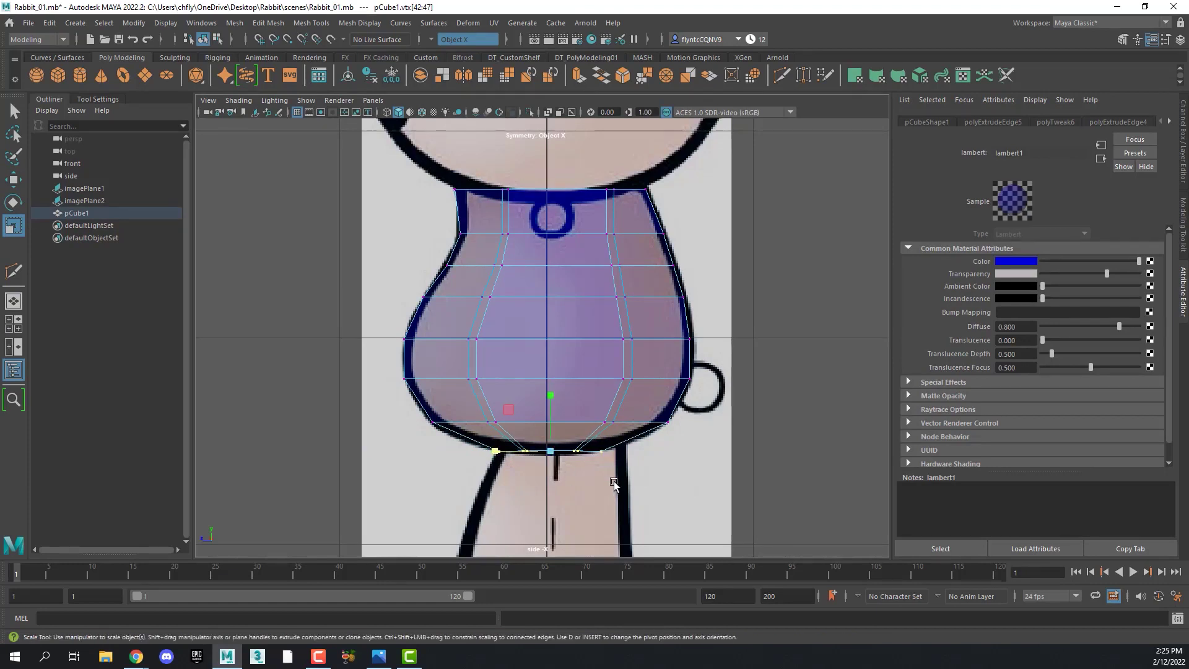
Move the bottom row's back vertices to about Z -0.30 and its front vertices to about Z 0.18 to follow the side outline
{"action": "left_click", "coordinate": [632, 478]}
{"action": "left_click_drag", "start_coordinate": [632, 478], "coordinate": [598, 454]}
{"action": "key", "text": "w"}
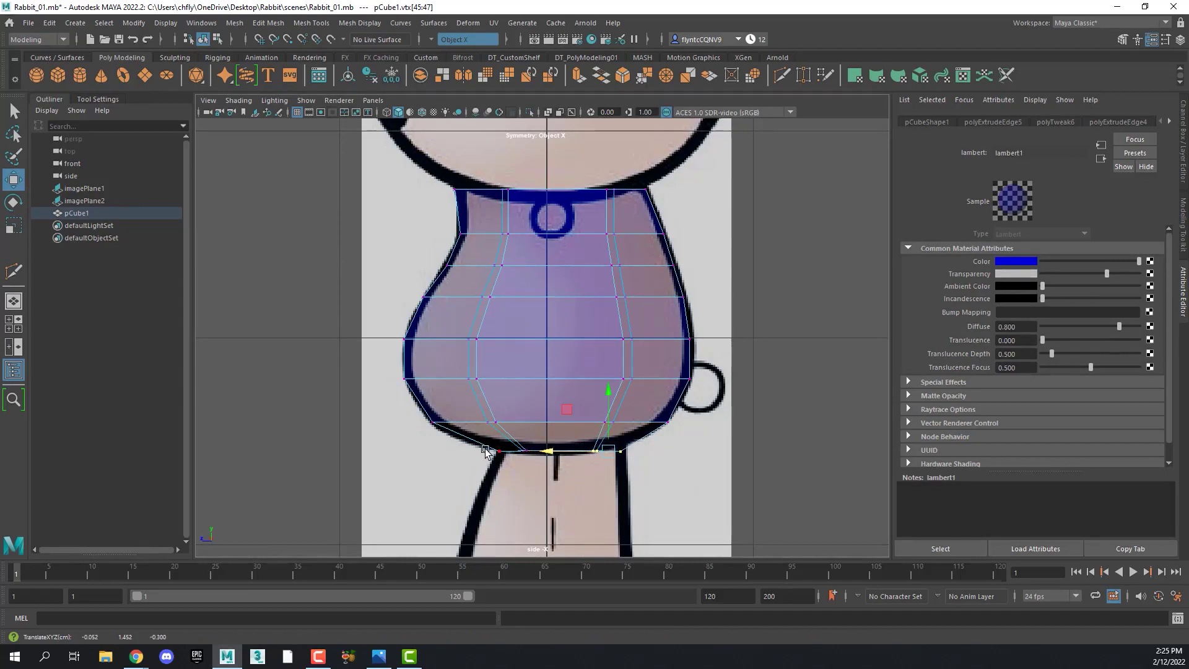
{"action": "left_click_drag", "start_coordinate": [477, 442], "coordinate": [533, 471]}
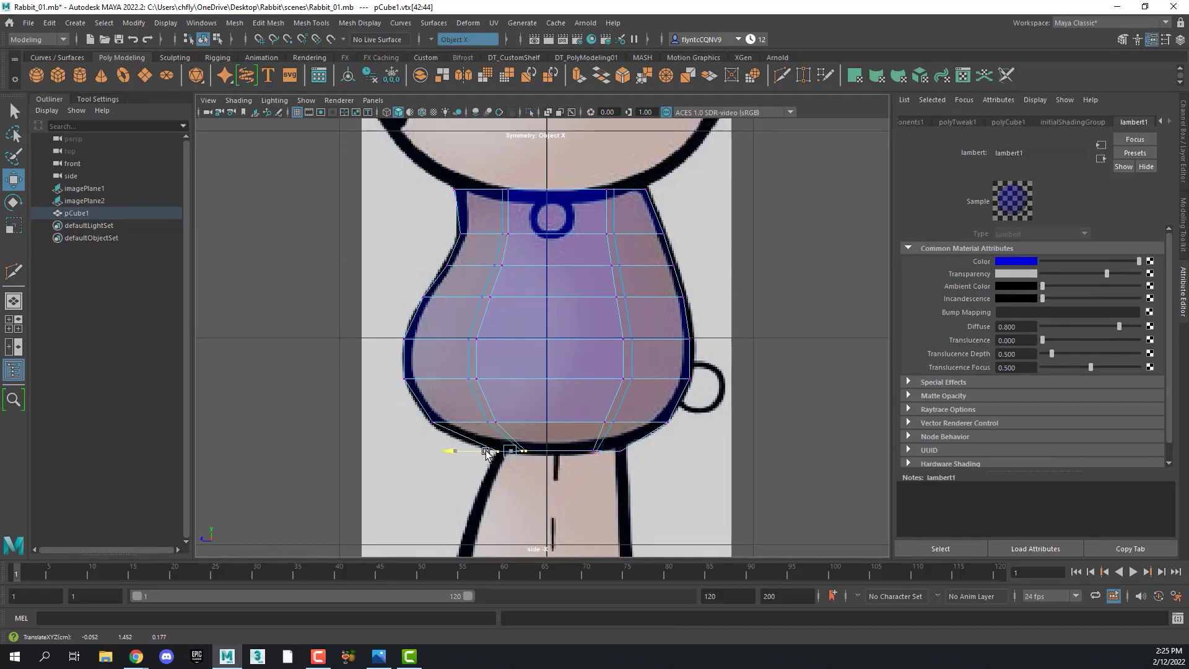
{"action": "left_click", "coordinate": [581, 413]}
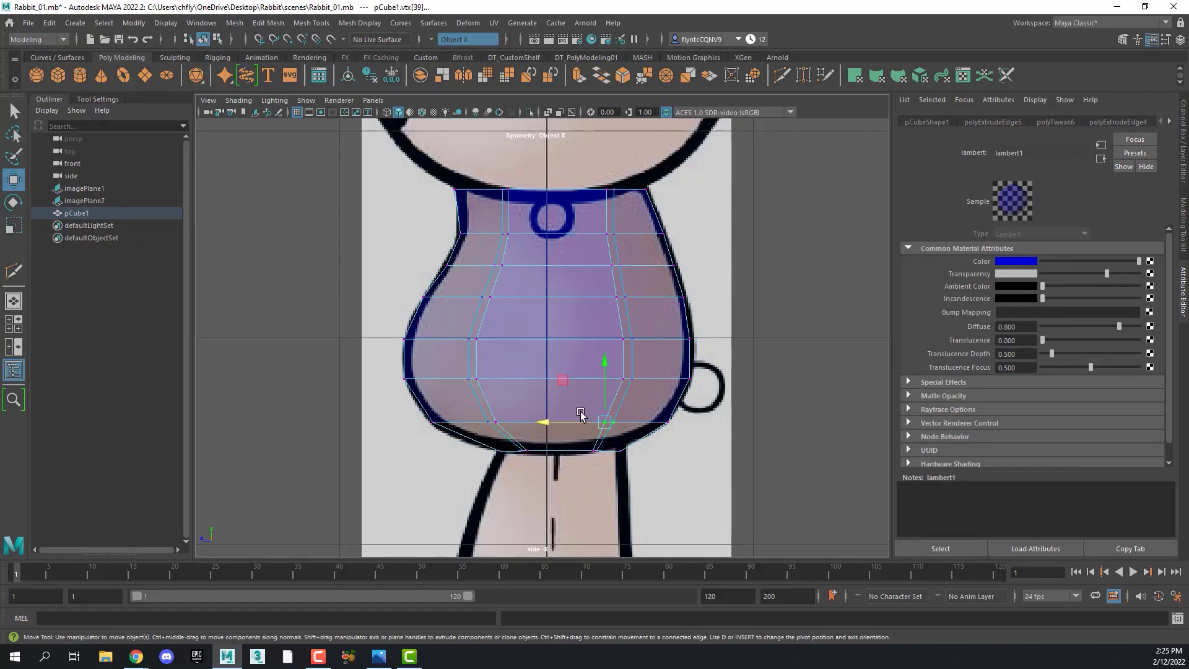
Clear the vertex selection and inspect the torso's underside and open top in the perspective view
{"action": "key", "text": "space"}
{"action": "left_click", "coordinate": [717, 428]}
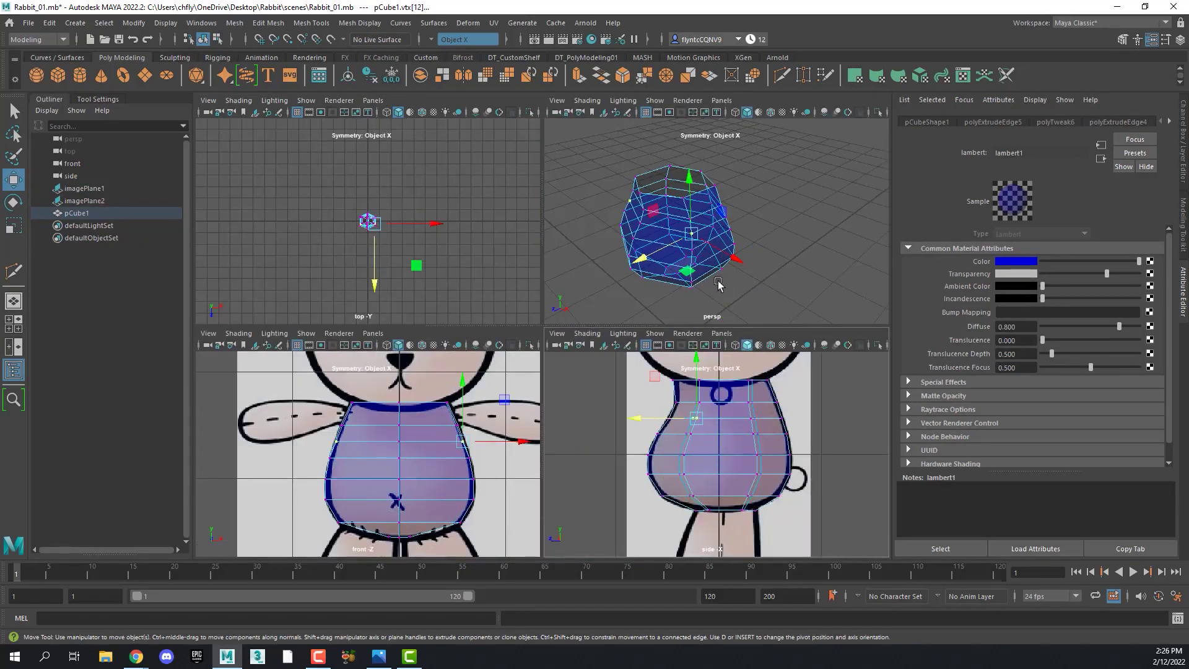
{"action": "left_click", "coordinate": [706, 281]}
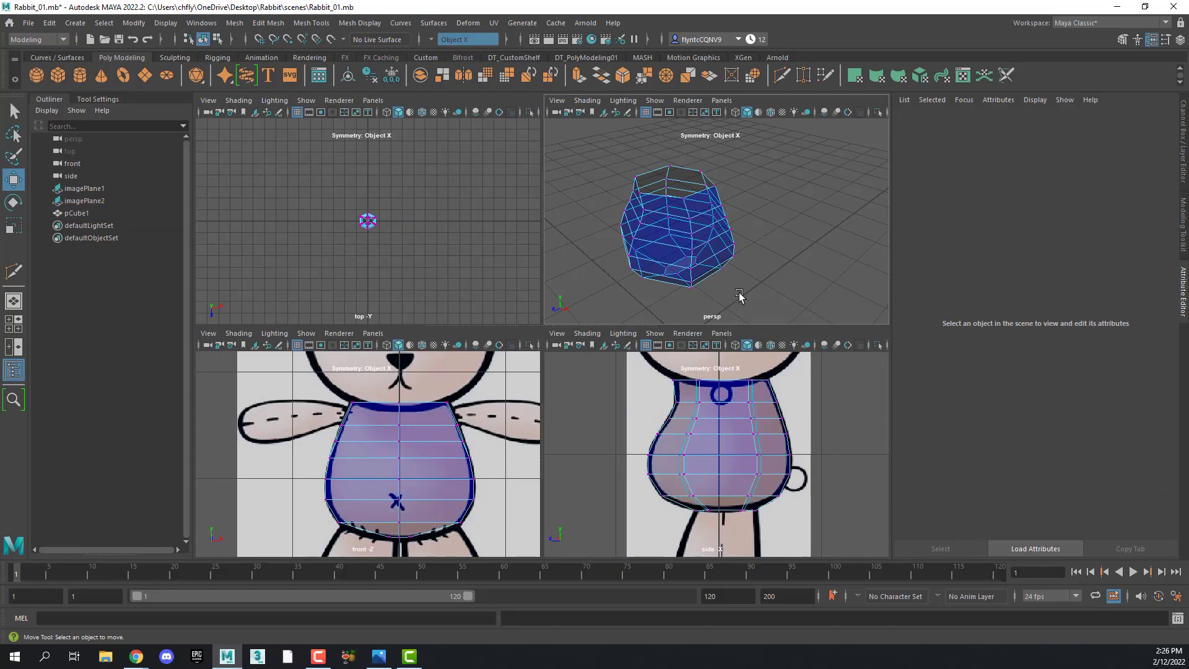
{"action": "left_click_drag", "start_coordinate": [733, 293], "coordinate": [768, 235], "text": "alt"}
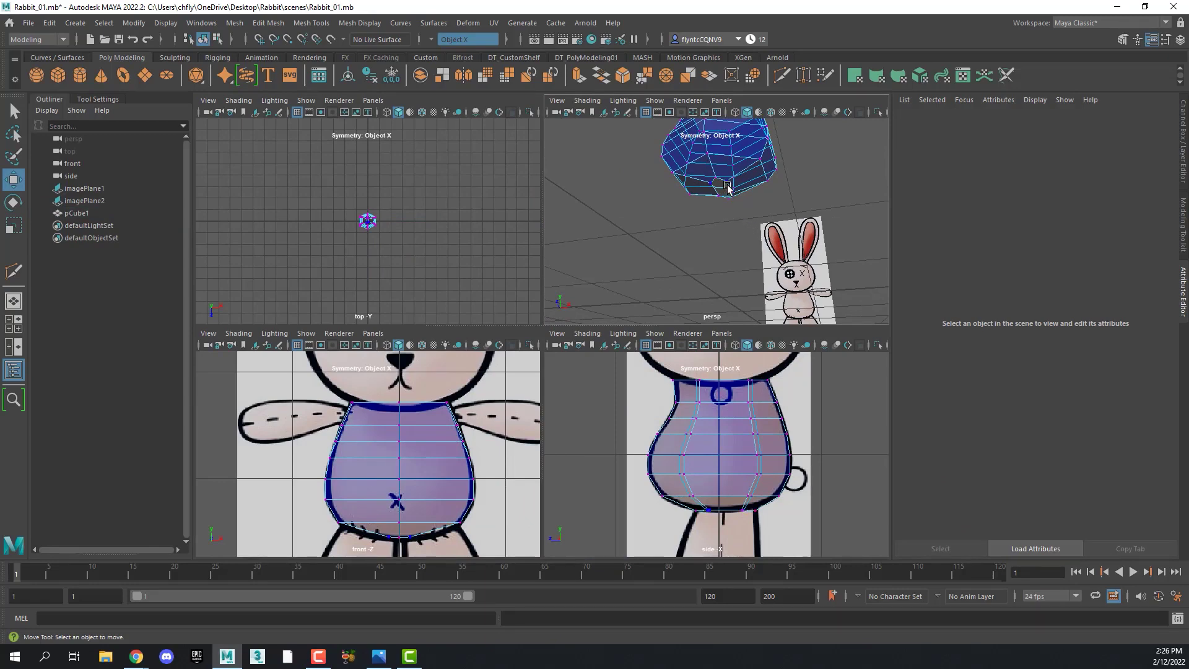
{"action": "left_click_drag", "start_coordinate": [736, 197], "coordinate": [745, 258], "text": "alt"}
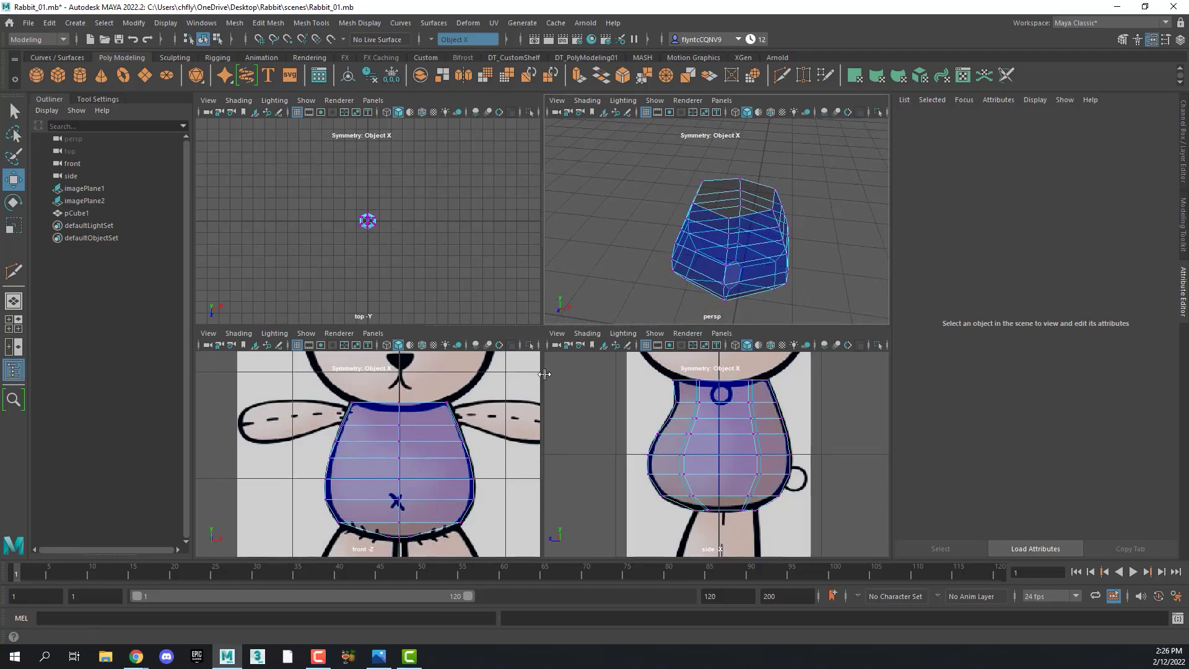